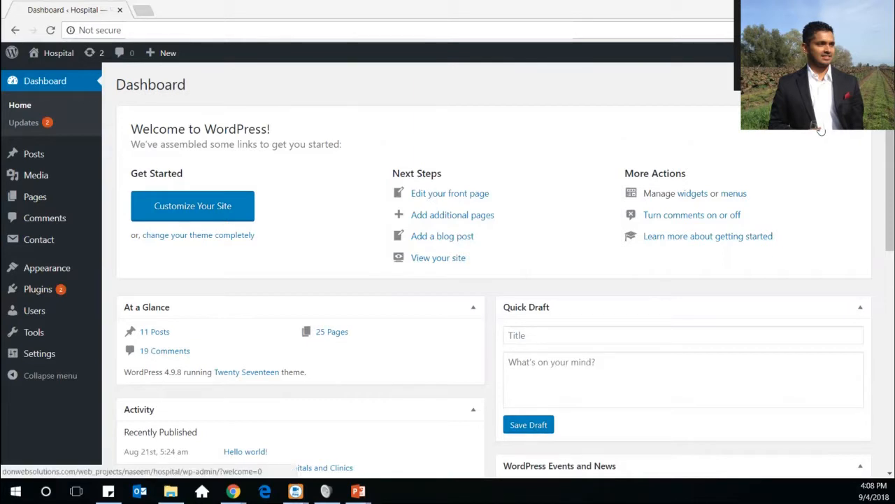
Dismiss the Welcome to WordPress panel on the Hospital site's Dashboard
click(822, 132)
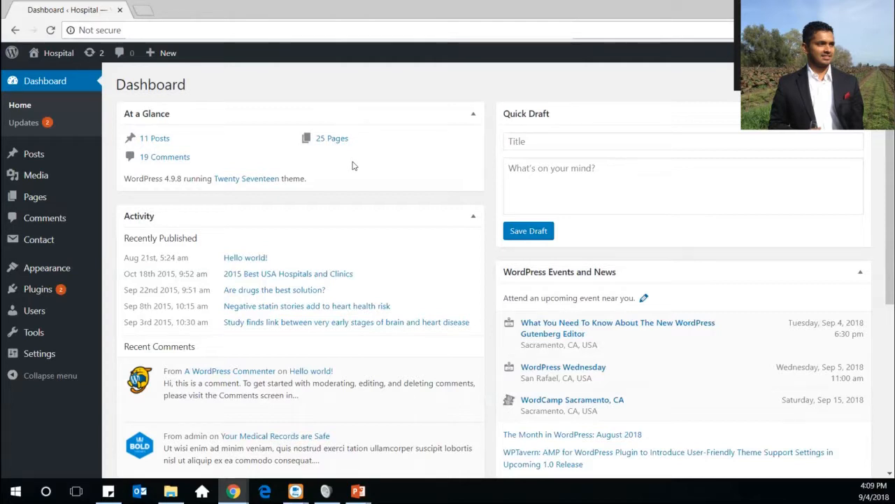
click(529, 145)
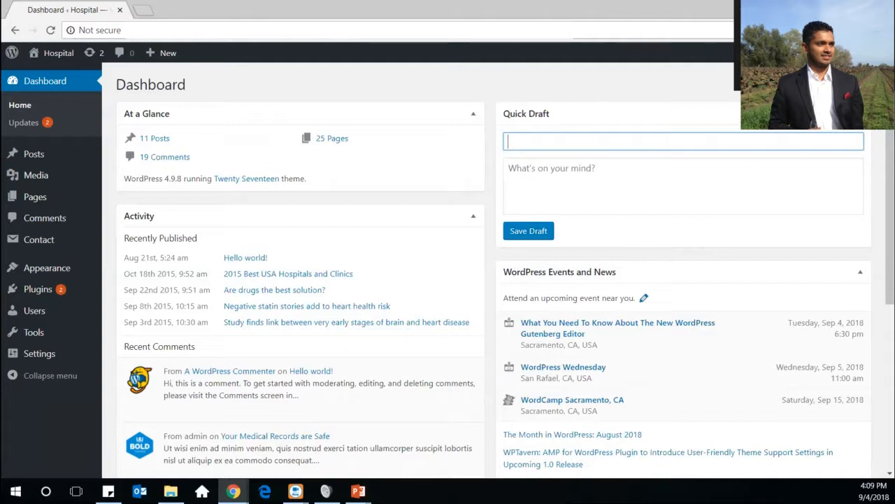
scroll(506, 273, down, 1)
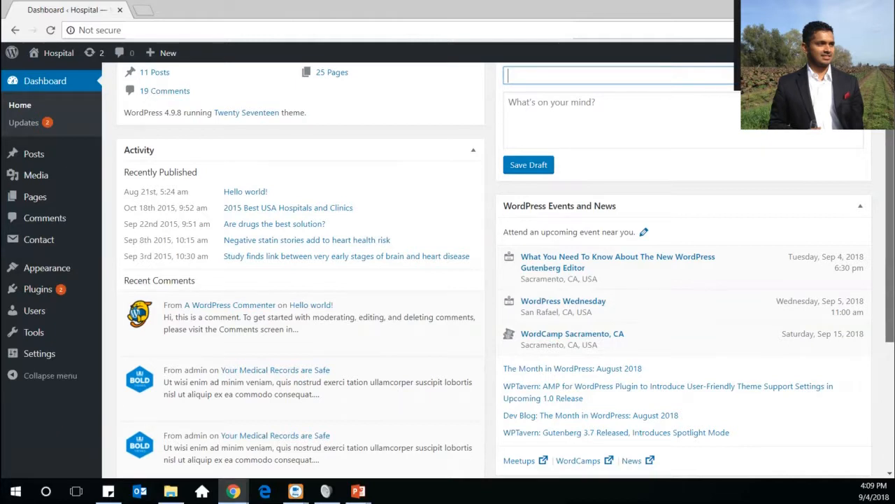
scroll(506, 268, down, 1)
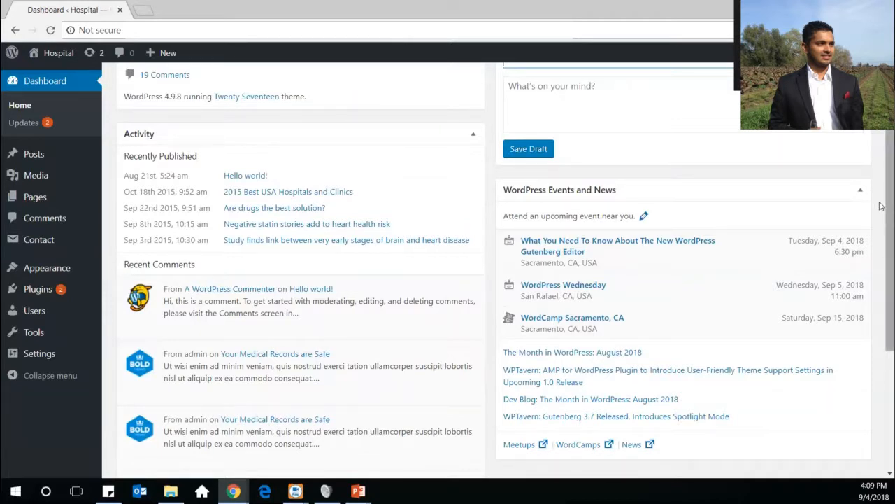
scroll(881, 161, up, 2)
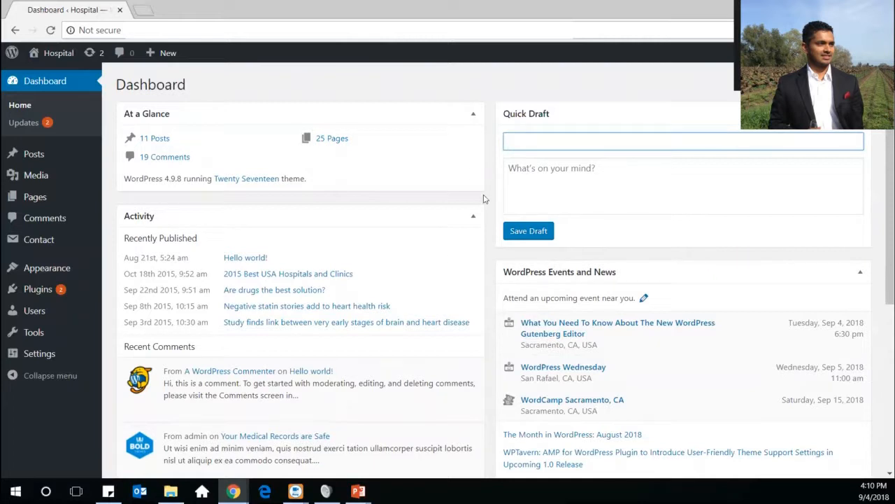
Collapse At a Glance, Activity, Quick Draft and Events and News, moving Events and News above Quick Draft
click(473, 118)
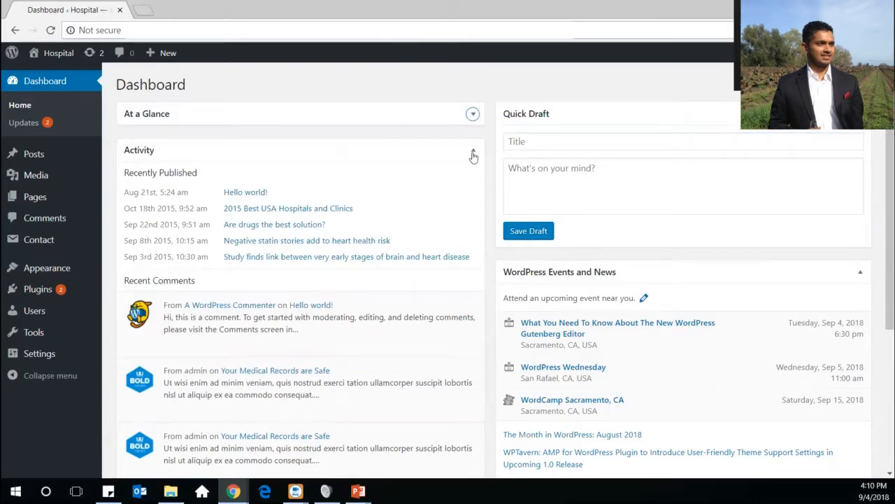
click(474, 153)
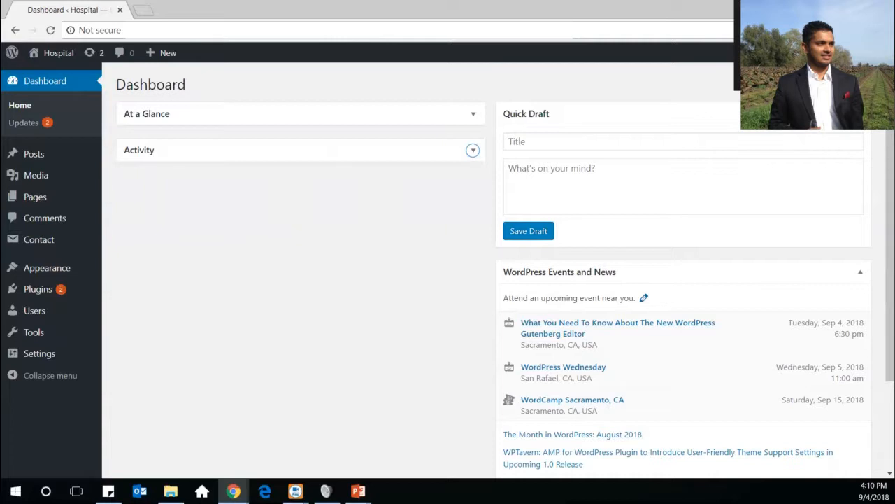
click(861, 115)
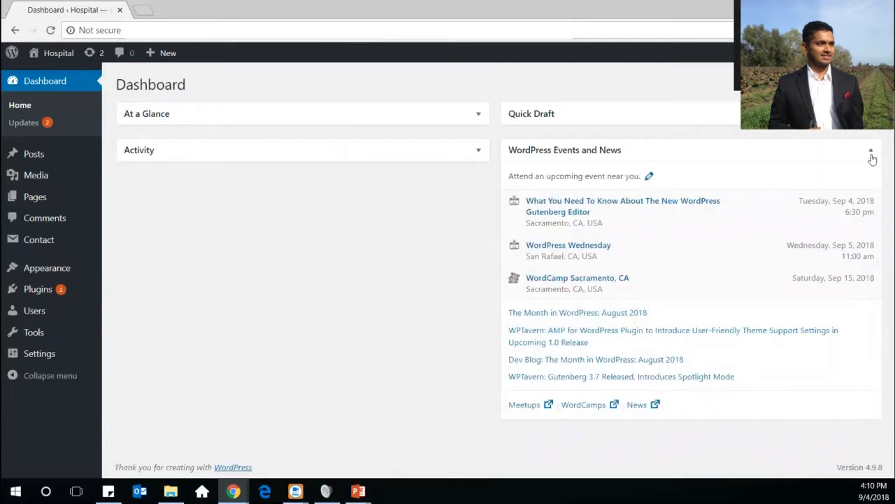
click(871, 152)
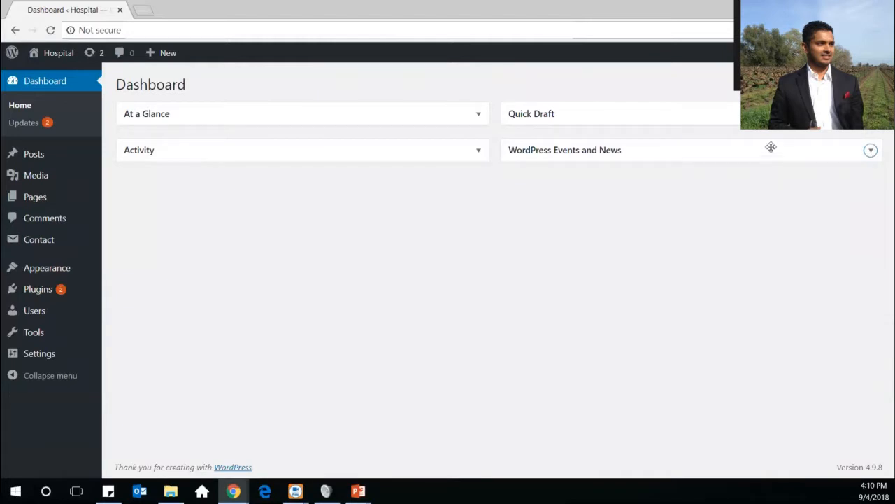
drag(729, 138, 720, 96)
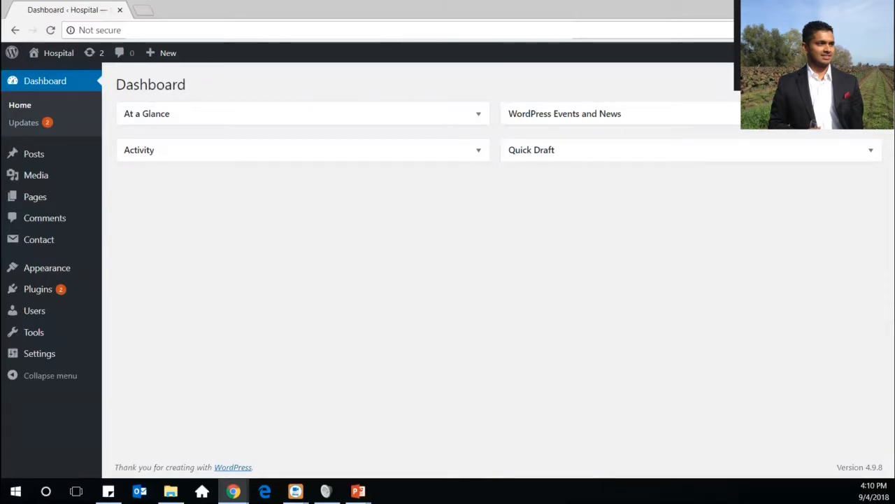
Hide the WordPress Events and News box through Screen Options
click(788, 71)
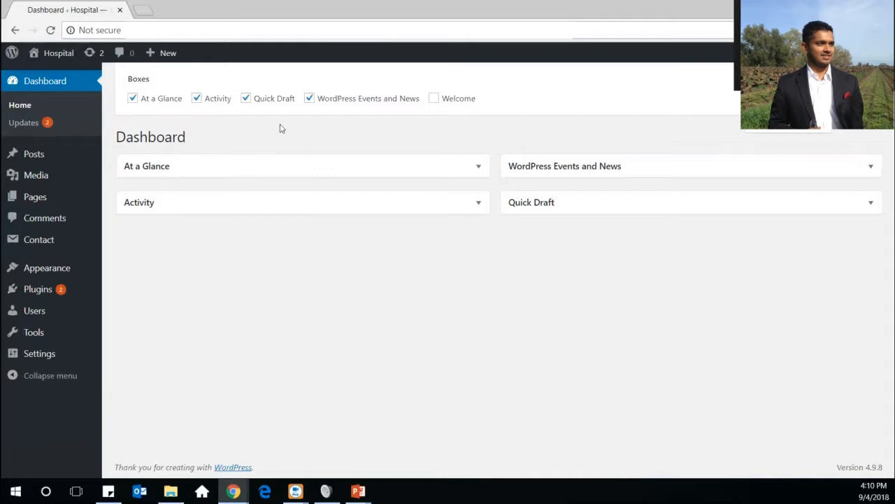
click(310, 98)
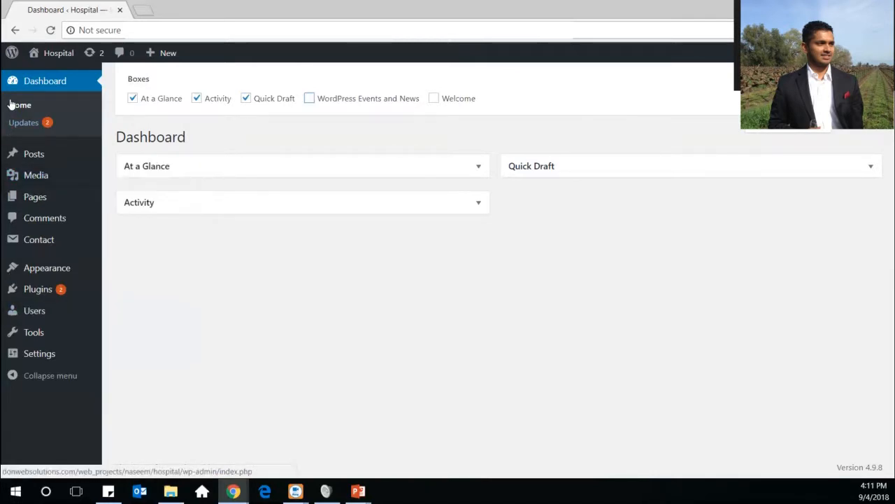
Check Updates: WordPress 4.9.8 is current, with Contact Form 7 and Meta Box updates pending
click(21, 123)
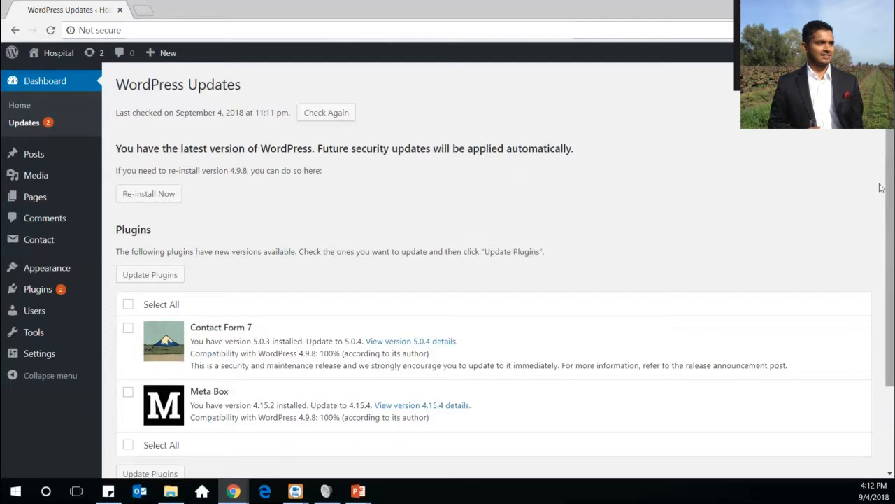
scroll(881, 188, down, 1)
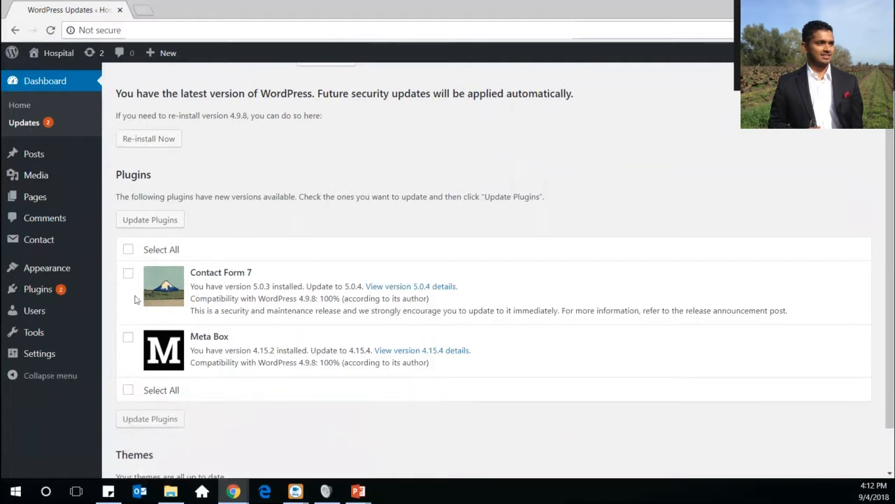
Show All Posts, listing the 11 posts with authors, categories, tags and dates
click(47, 158)
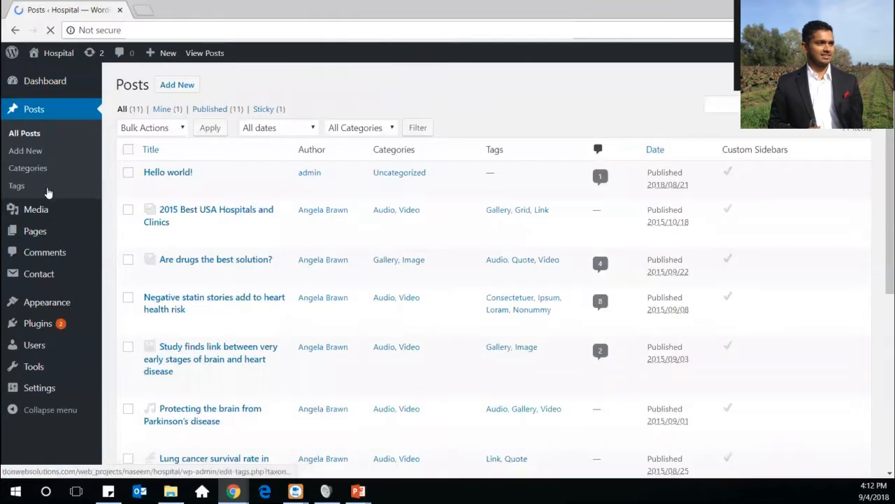
mouse_move(49, 226)
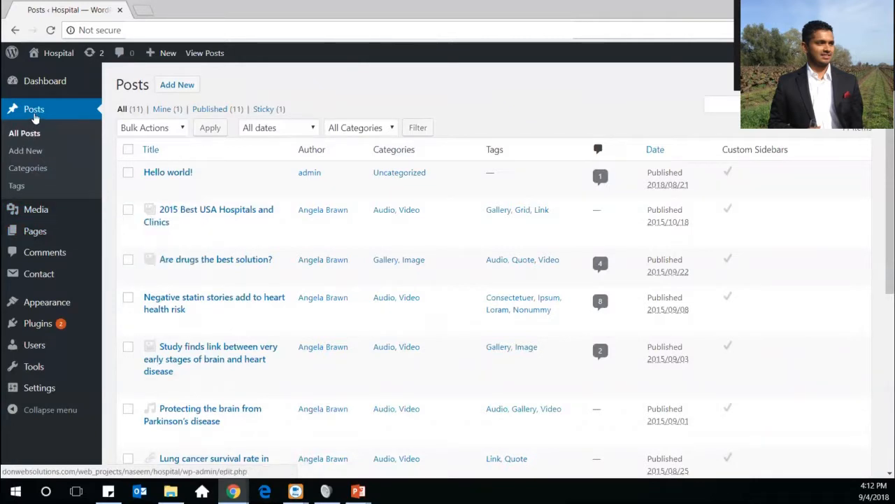
click(34, 117)
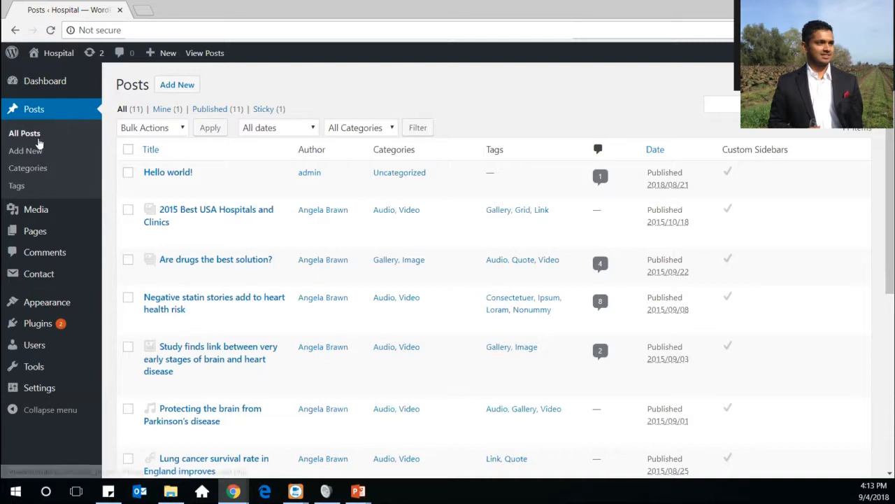
Look through the new-post and Tags screens and the All Pages list, ending on a new page
click(25, 151)
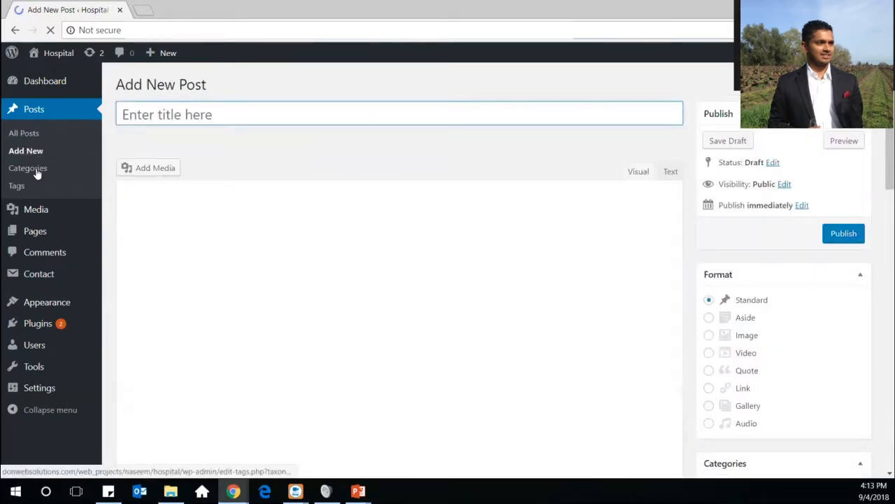
click(35, 170)
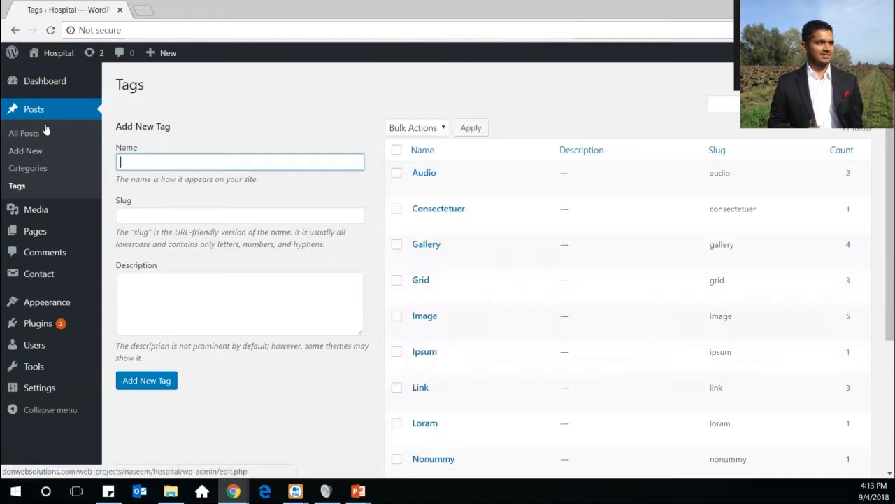
click(46, 234)
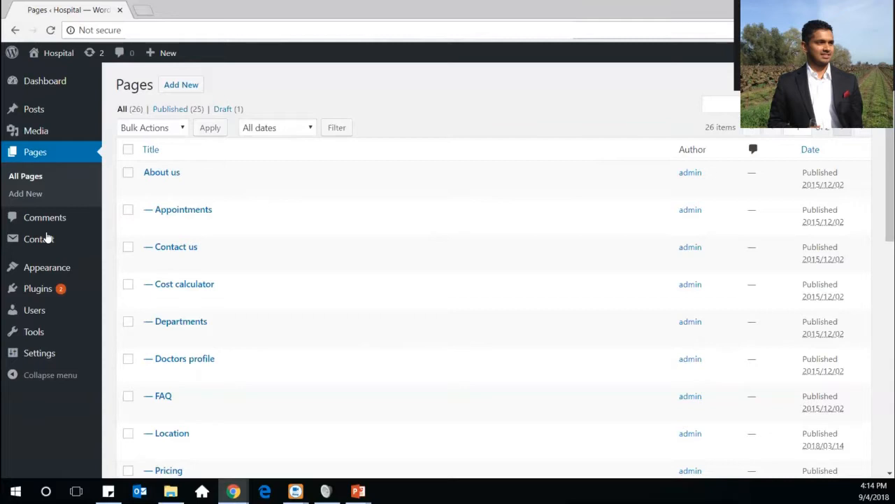
click(31, 178)
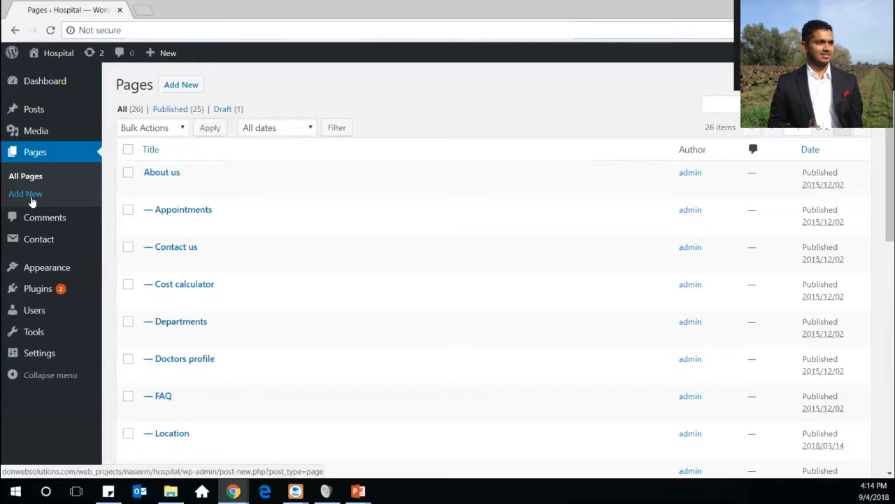
click(31, 199)
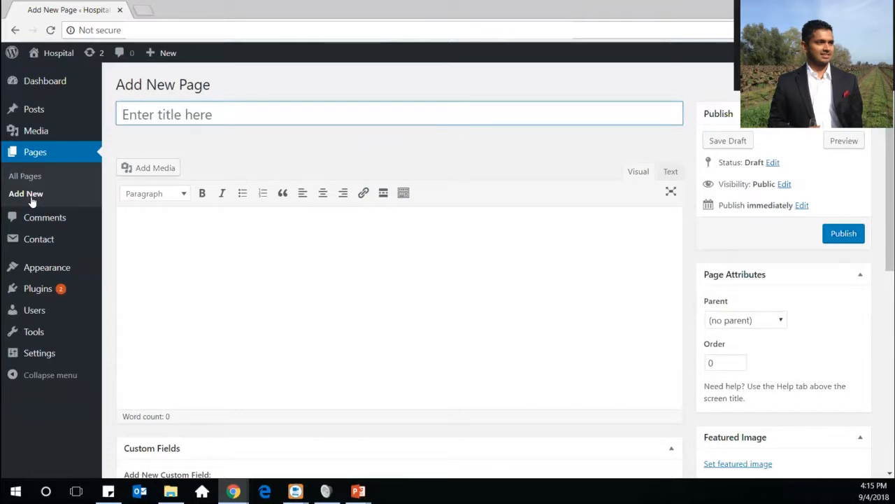
Leave the untitled, empty draft page open in the Add New Page editor
mouse_move(35, 136)
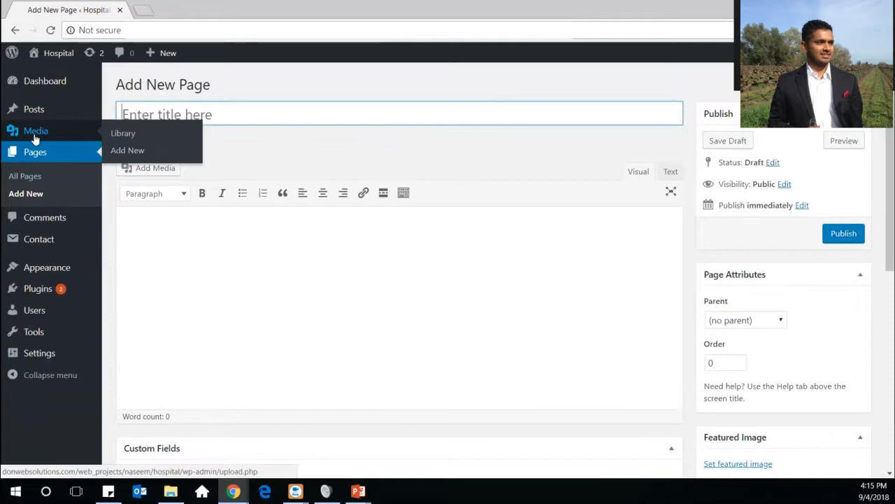
Go to Upload New Media and bring up the file chooser showing the jpg images
click(124, 157)
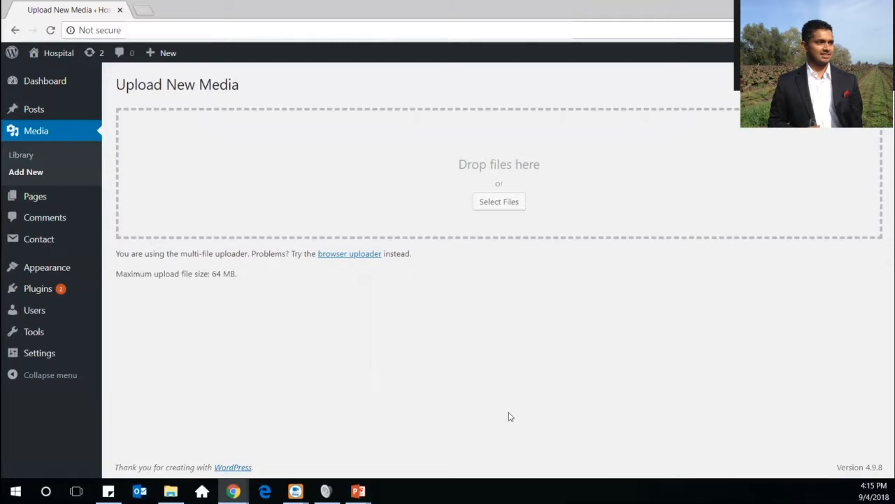
click(496, 204)
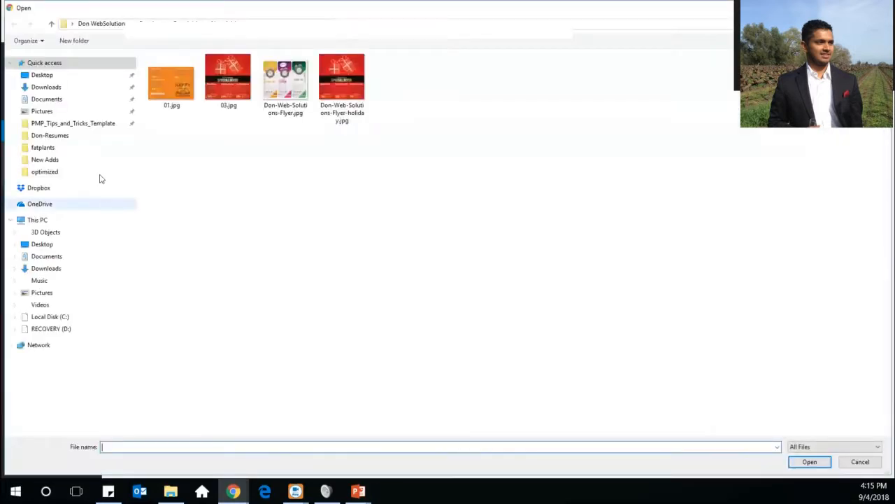
Upload 01.jpg from the file dialog to the Media Library
click(173, 107)
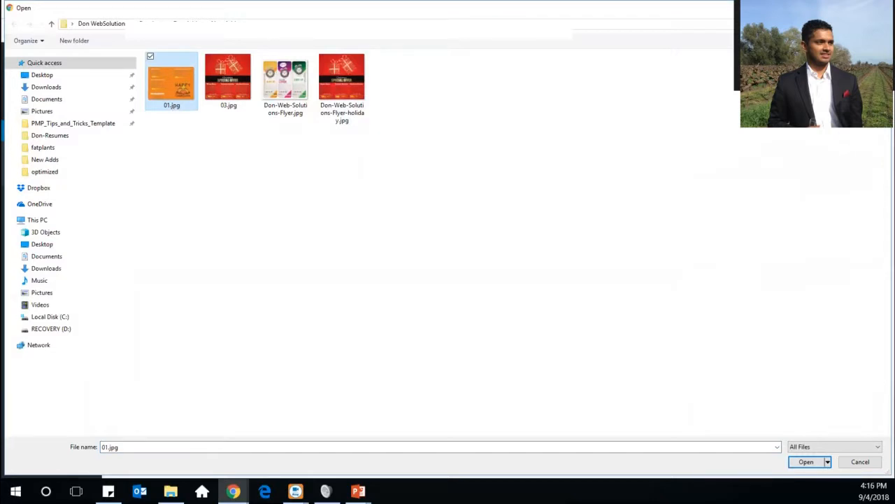
click(812, 465)
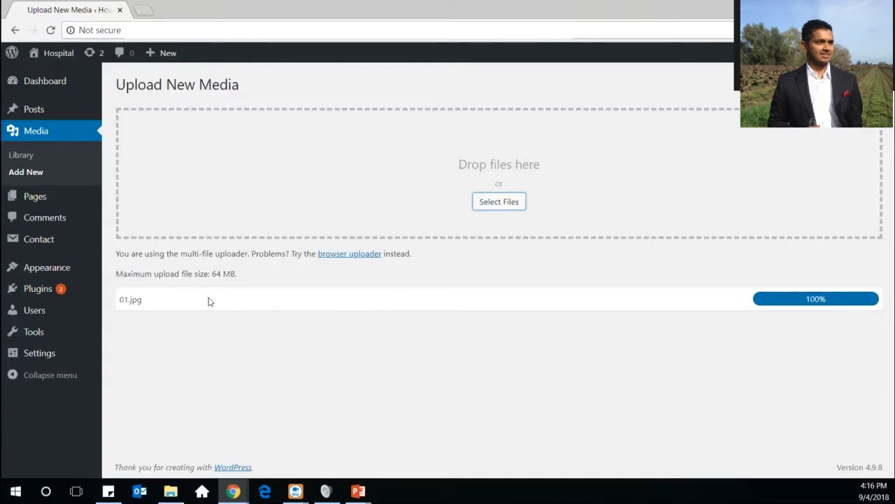
Browse the Media Library grid, with 01.jpg listed first among the images
click(37, 154)
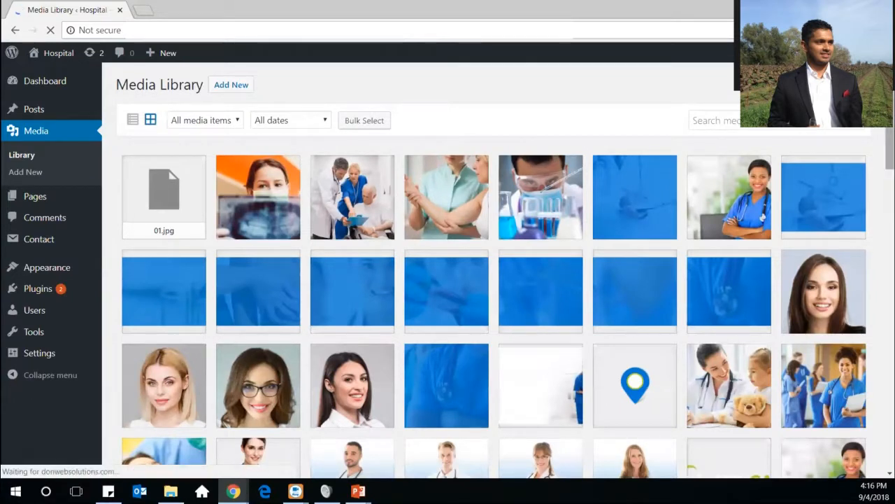
scroll(490, 280, down, 3)
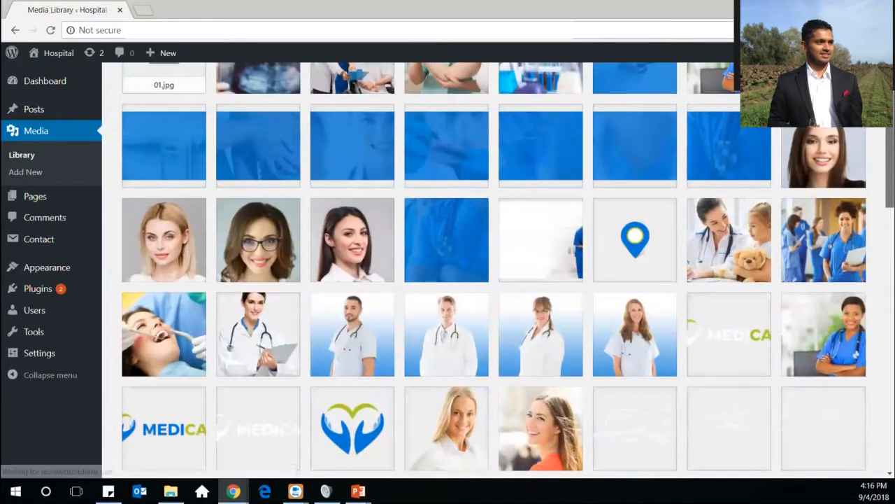
scroll(490, 280, down, 1)
scroll(490, 280, up, 1)
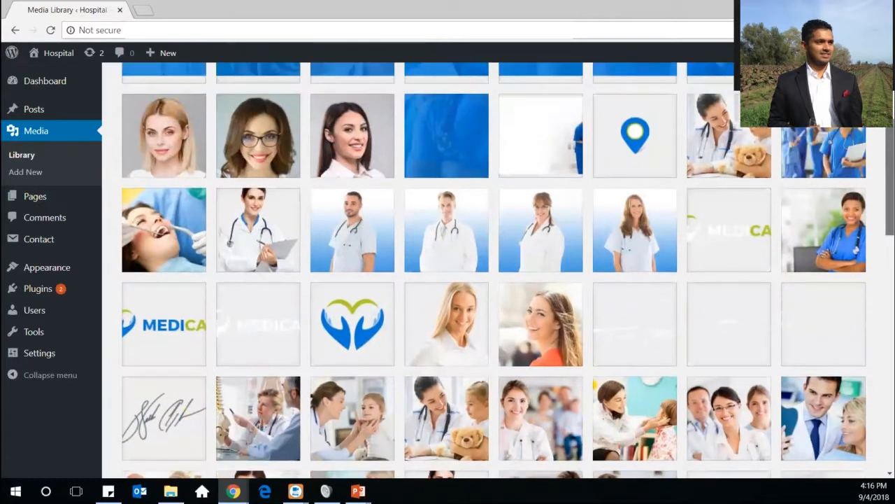
scroll(489, 280, up, 2)
scroll(490, 279, up, 1)
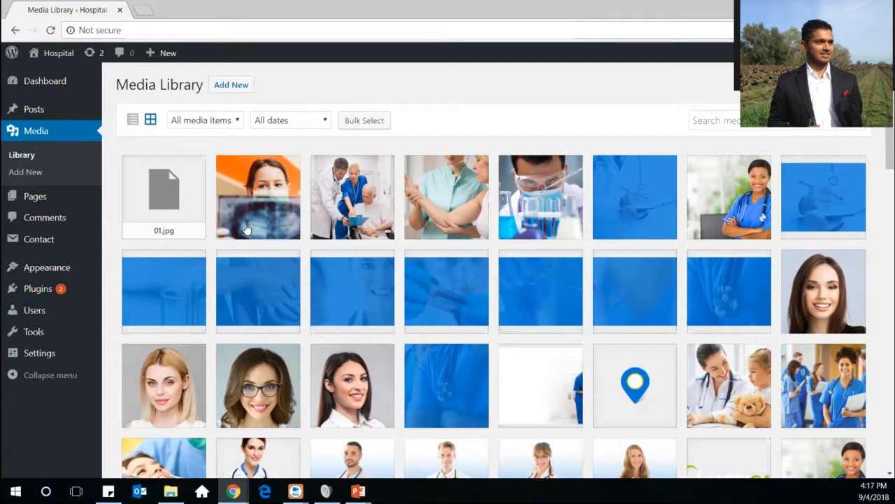
Scroll through the 19 approved comments, then move on to the Contact Forms list
mouse_move(12, 204)
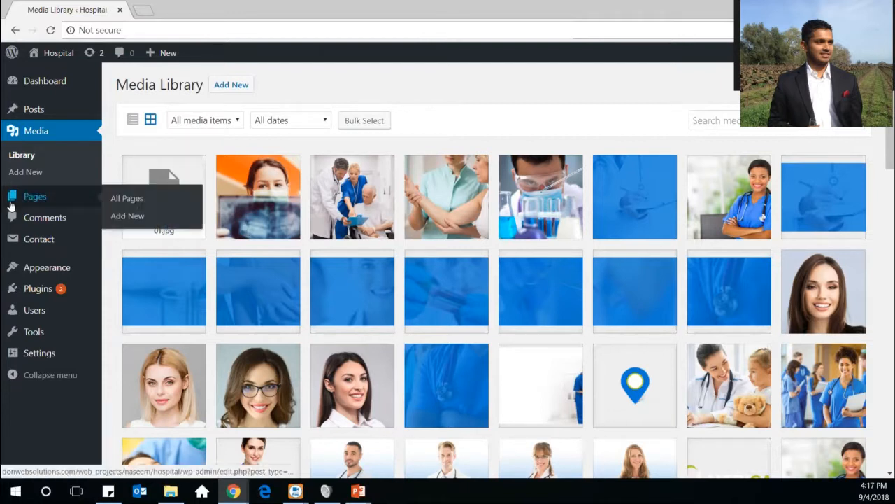
click(31, 221)
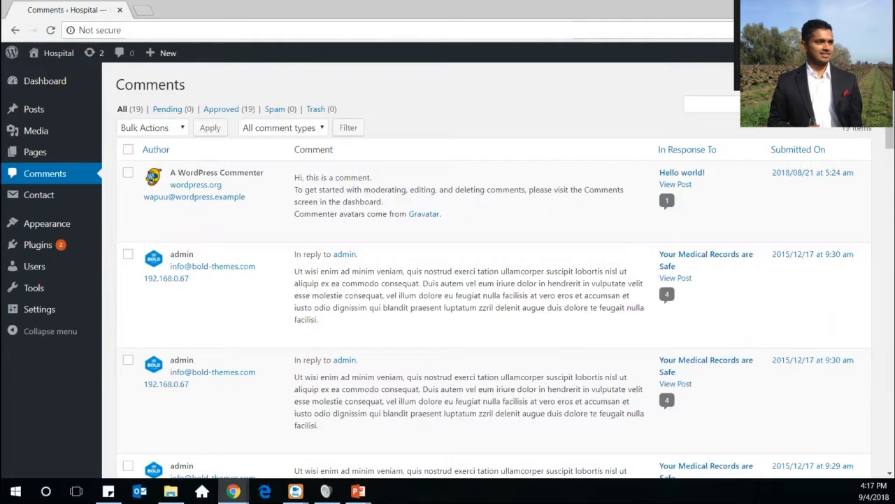
drag(890, 129, 374, 317)
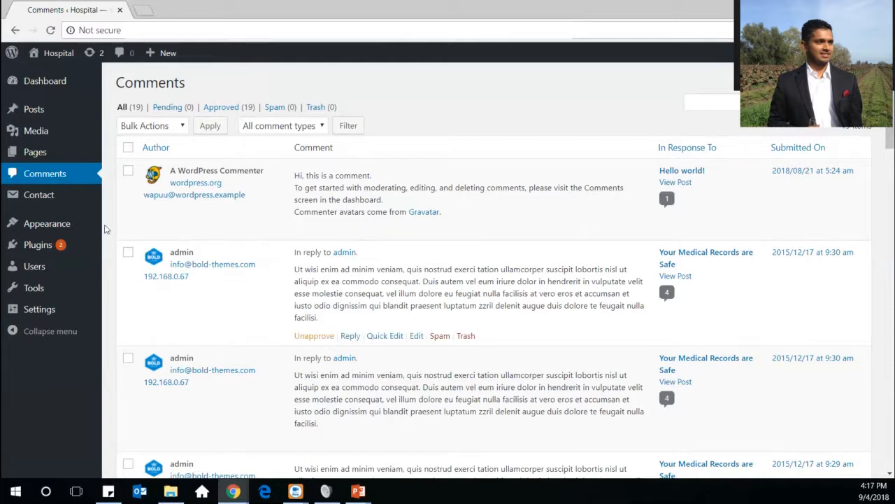
click(46, 196)
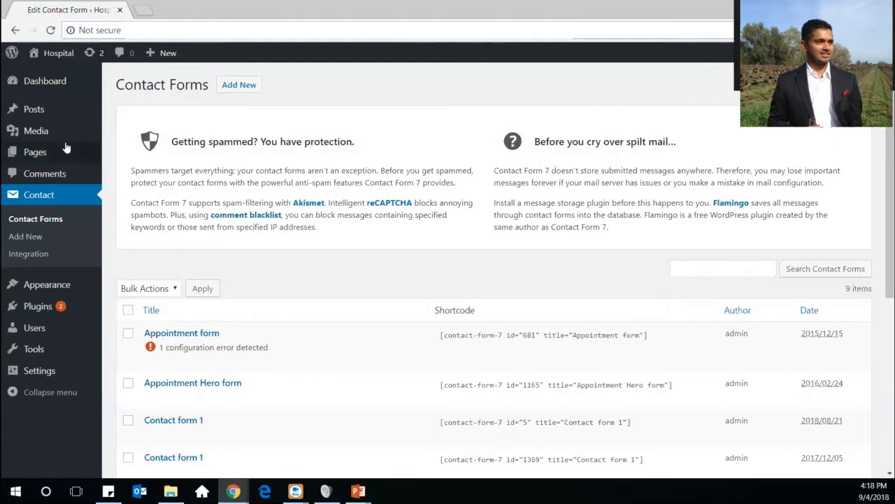
Leave the 9 contact forms and go to Appearance > Themes
mouse_move(65, 147)
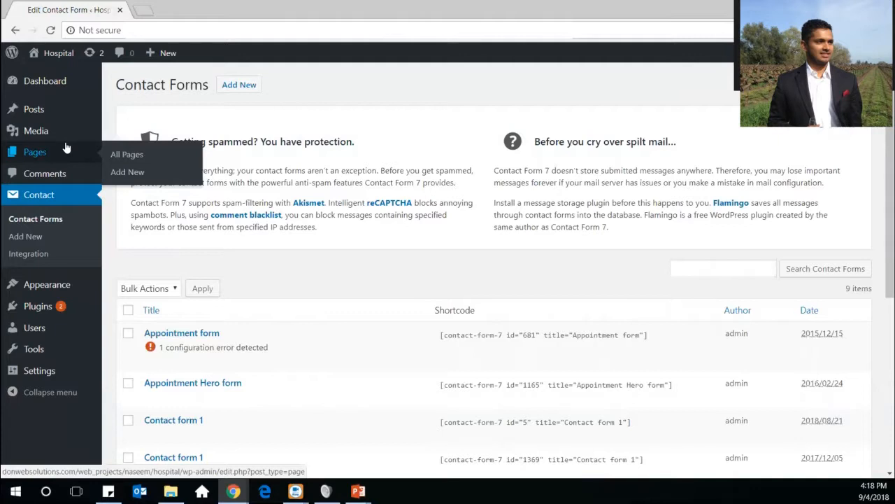
click(63, 294)
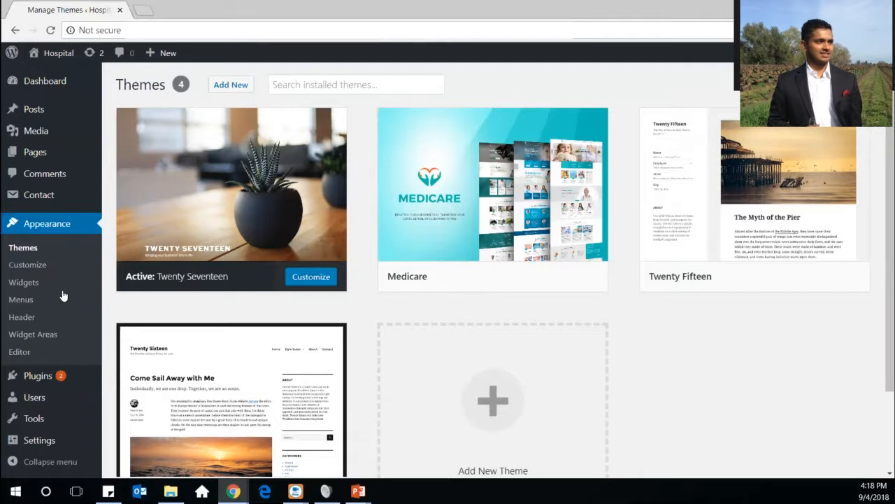
Look over Twenty Seventeen (active), Medicare, Twenty Fifteen and Twenty Sixteen theme cards
mouse_move(266, 236)
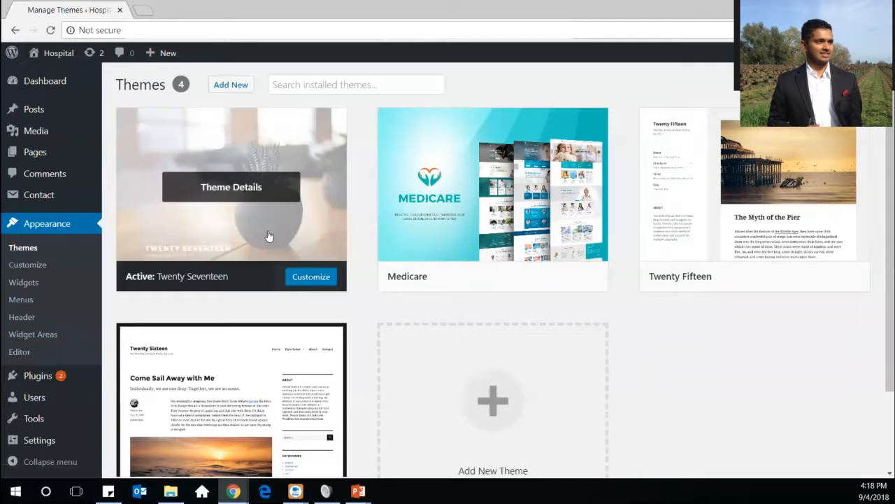
mouse_move(524, 202)
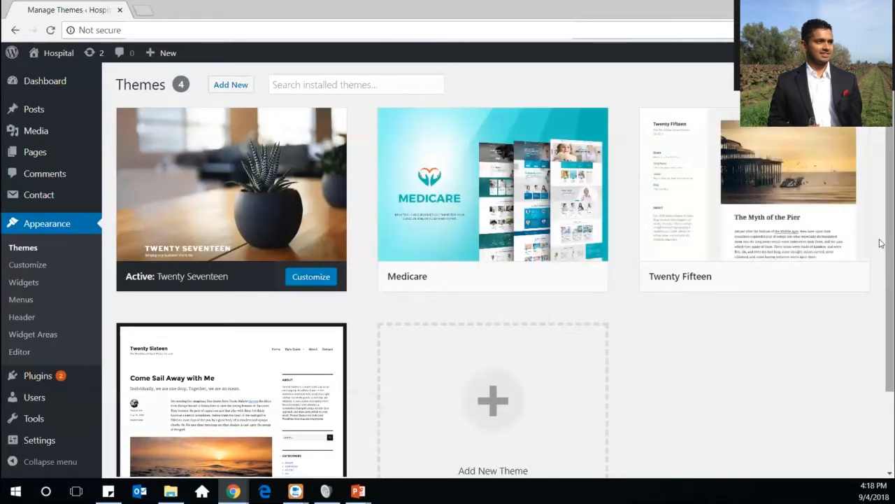
scroll(881, 243, down, 1)
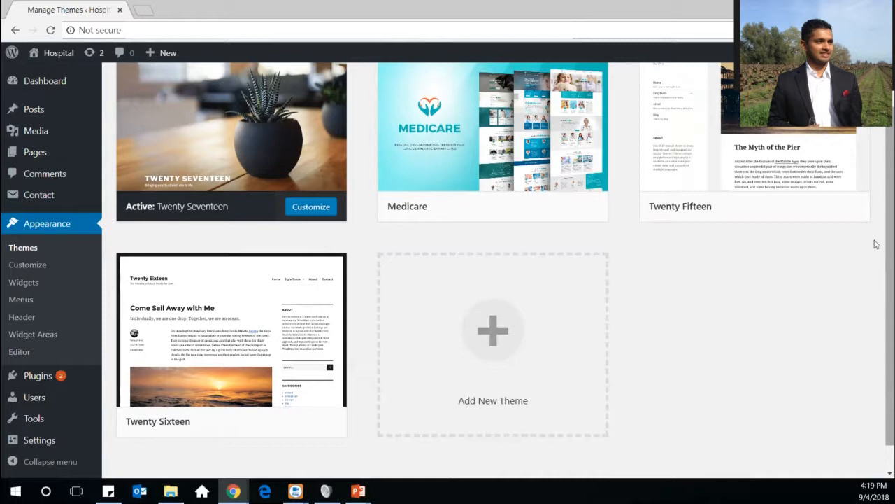
scroll(875, 242, up, 1)
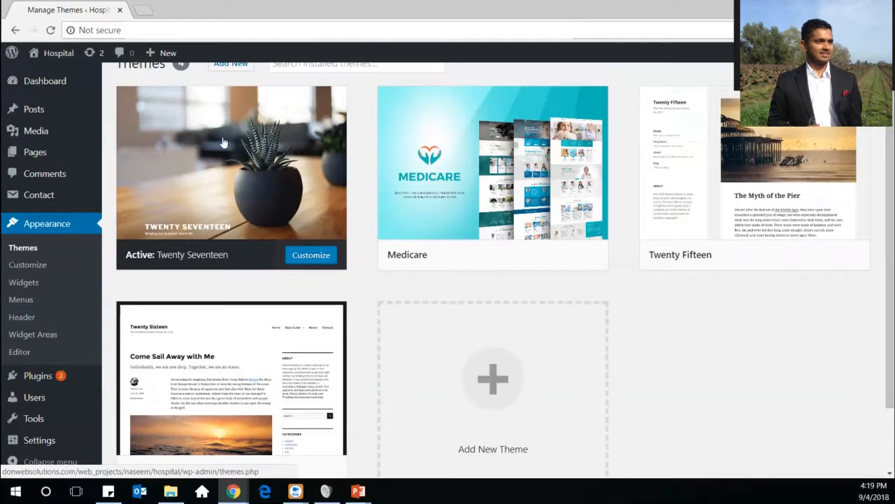
mouse_move(223, 143)
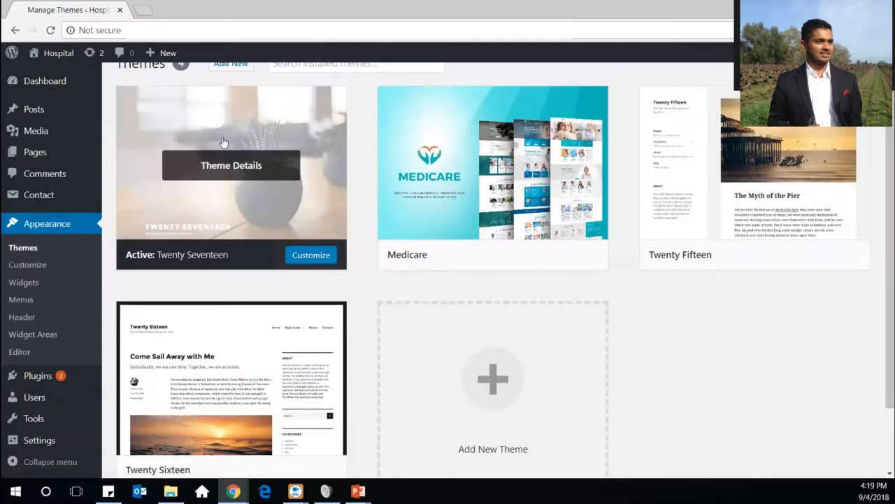
Launch the Customizer and review the Site Identity title, tagline and logo settings
click(28, 266)
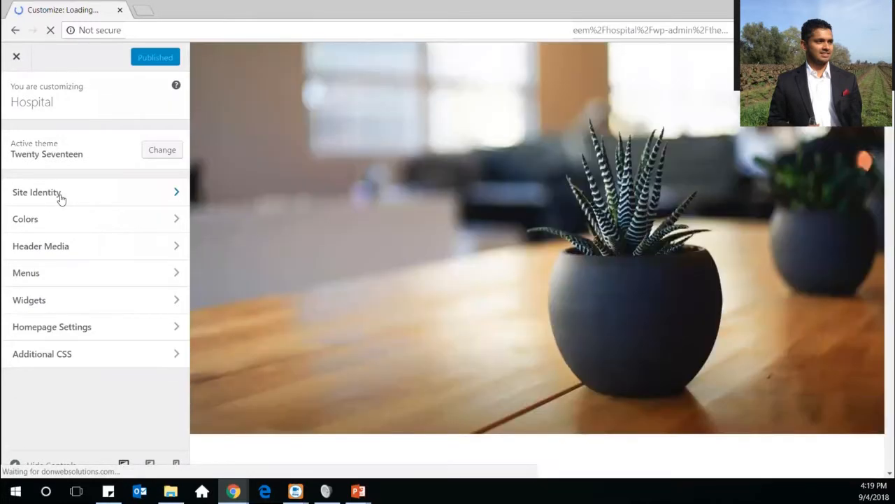
click(62, 202)
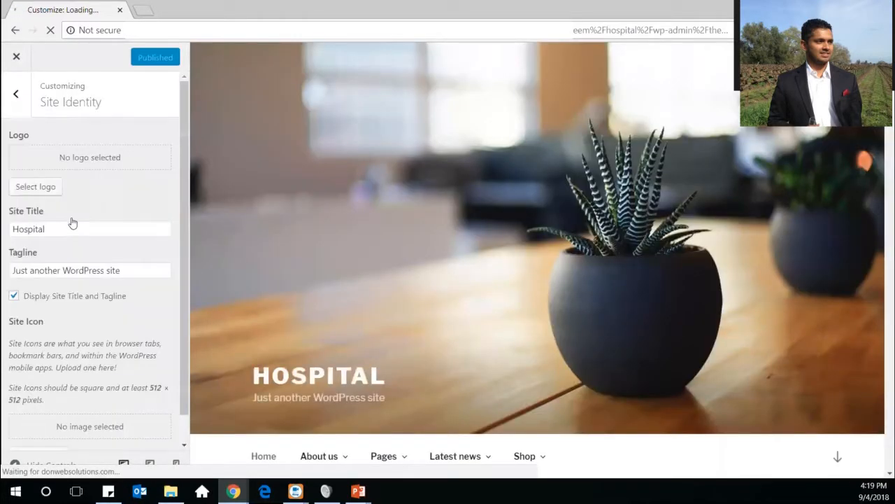
click(16, 97)
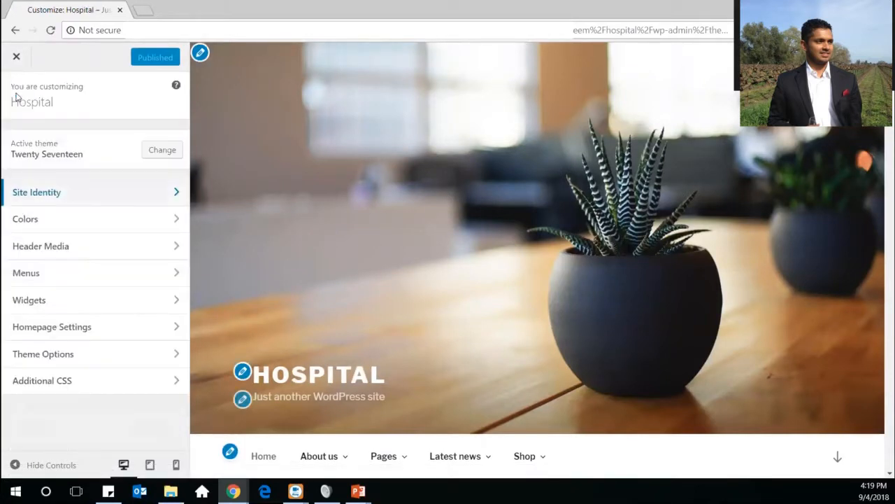
Check the Header Media video and image options, then view the Menus panel
click(129, 255)
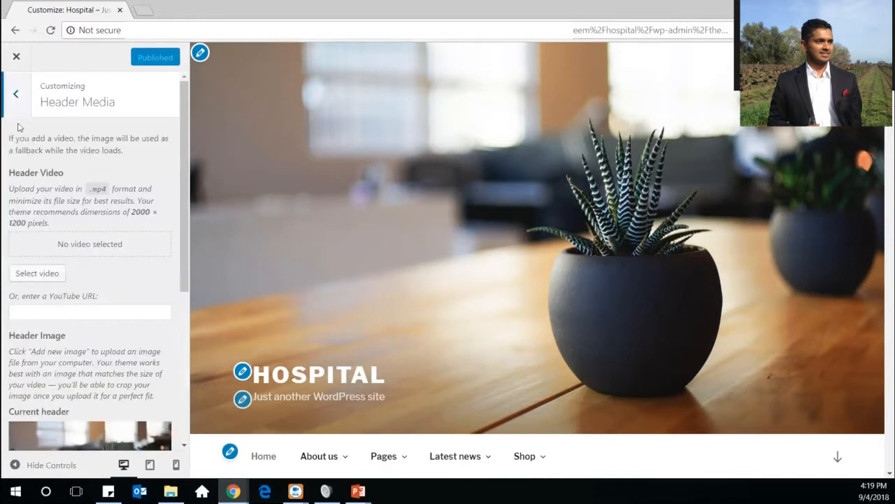
click(16, 96)
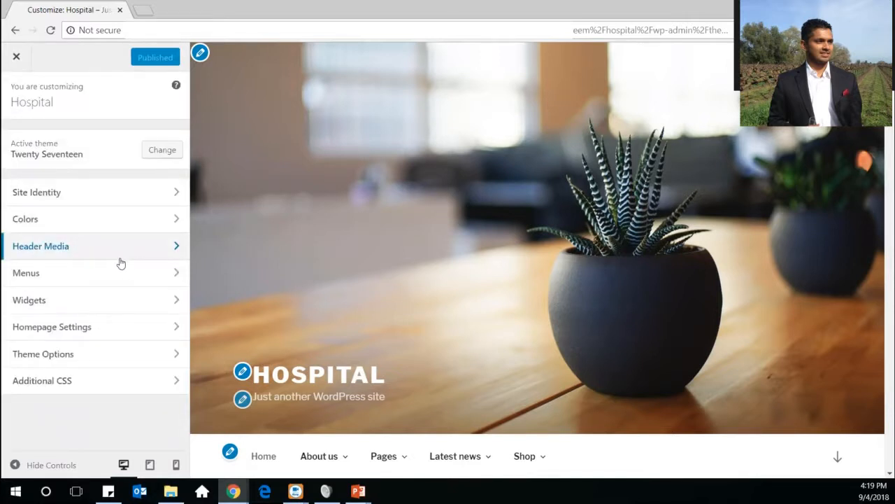
click(128, 280)
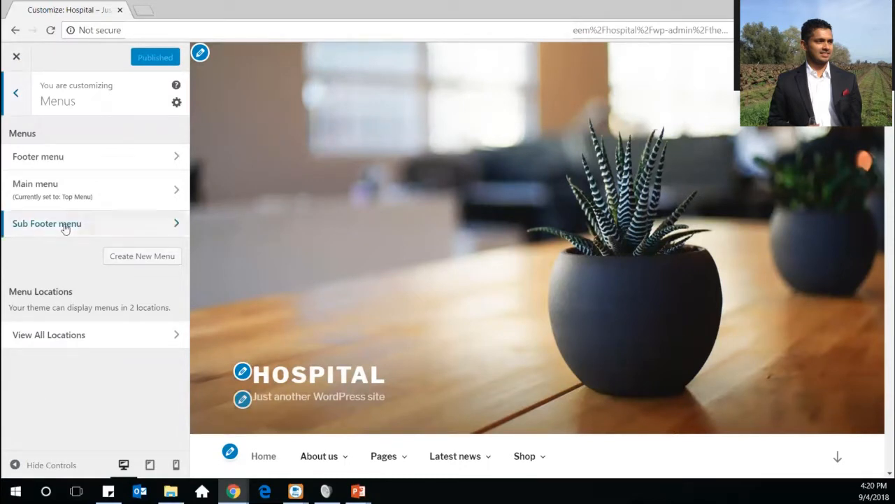
Back out of the Menus panel to the Customizer's top-level sections
click(13, 86)
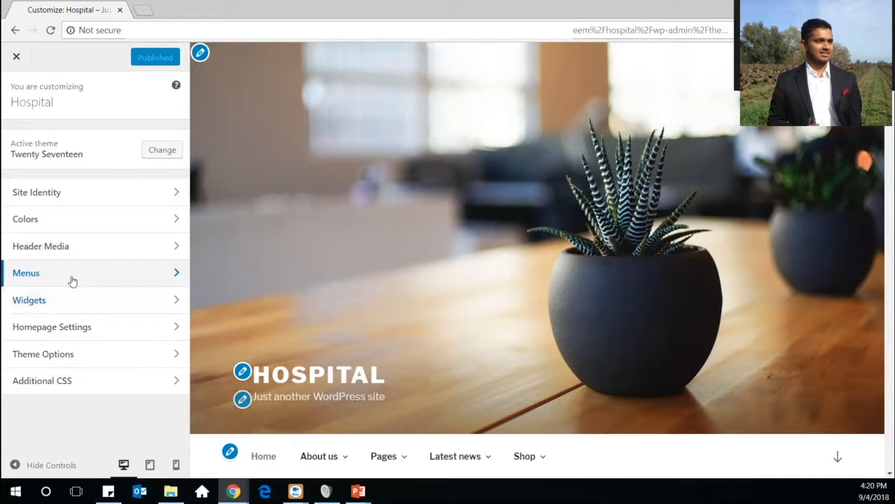
View the Blog Sidebar's Archives, Categories and Tag Cloud widgets, then return to the widget areas
click(73, 300)
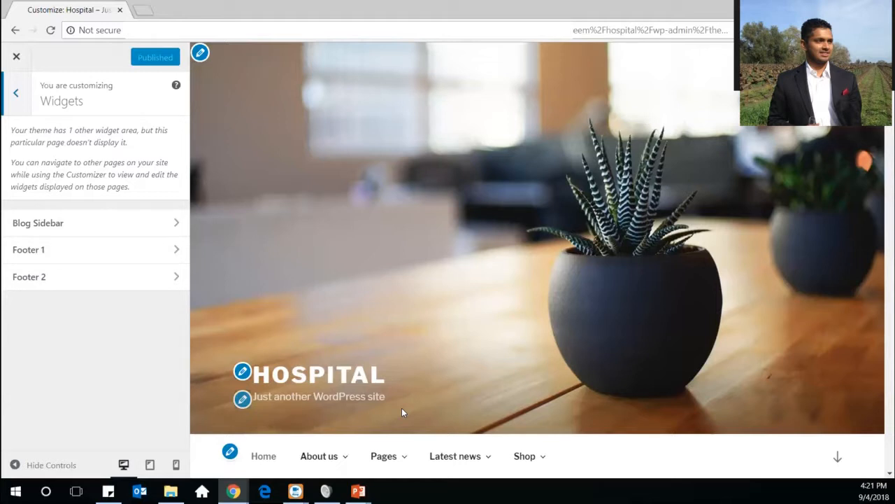
click(177, 221)
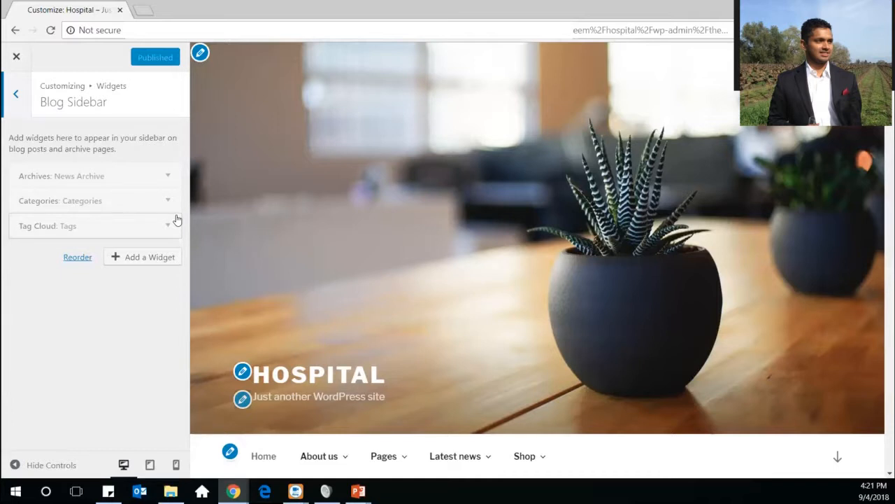
click(20, 99)
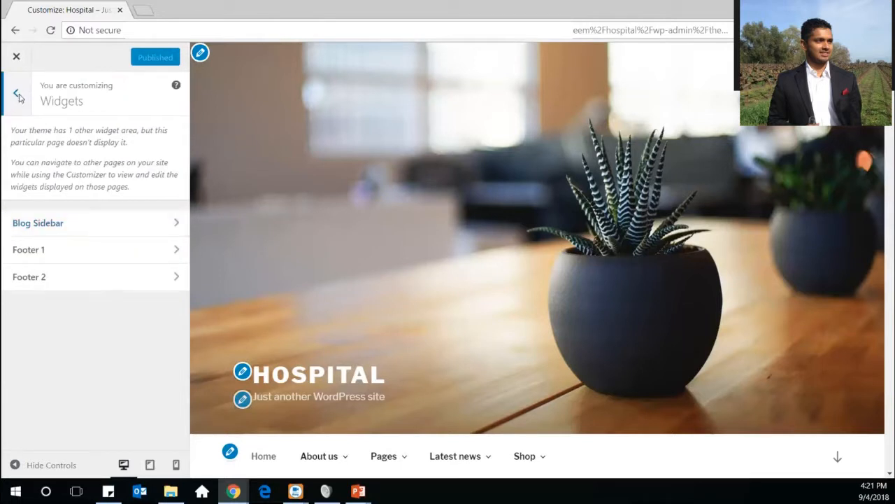
View Homepage Settings: static page with Home as homepage and Blog as posts page
click(19, 96)
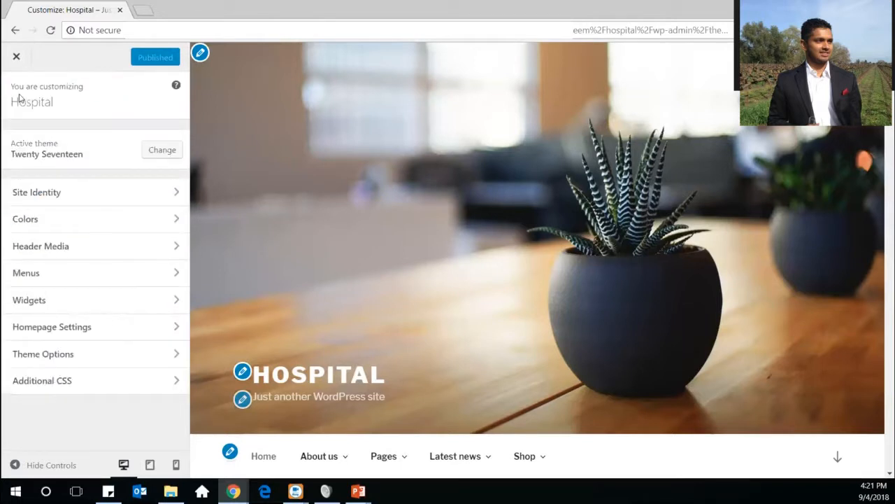
click(104, 328)
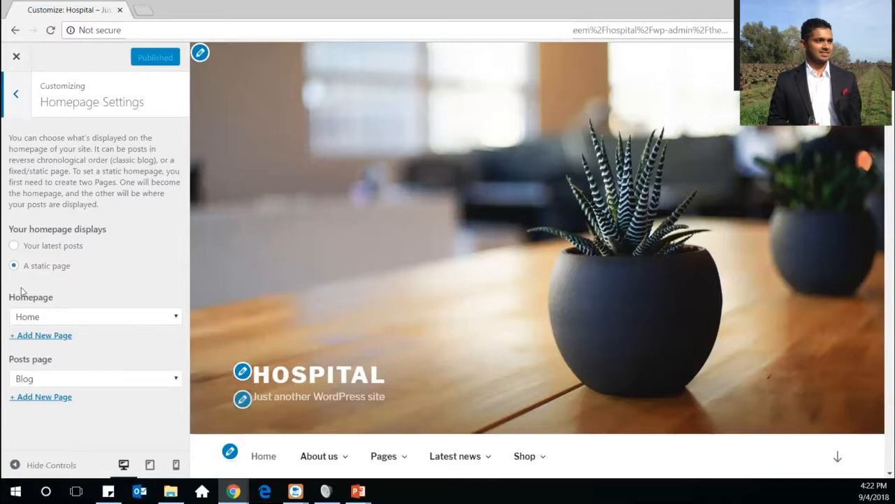
click(68, 321)
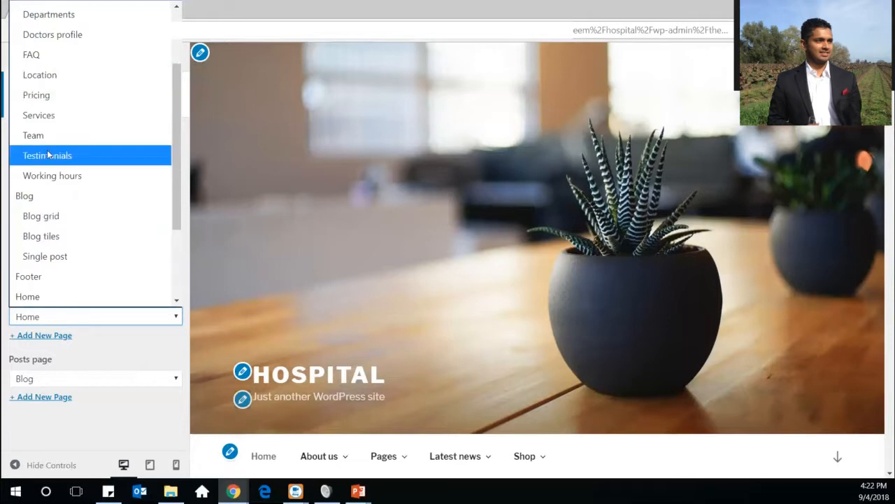
click(47, 298)
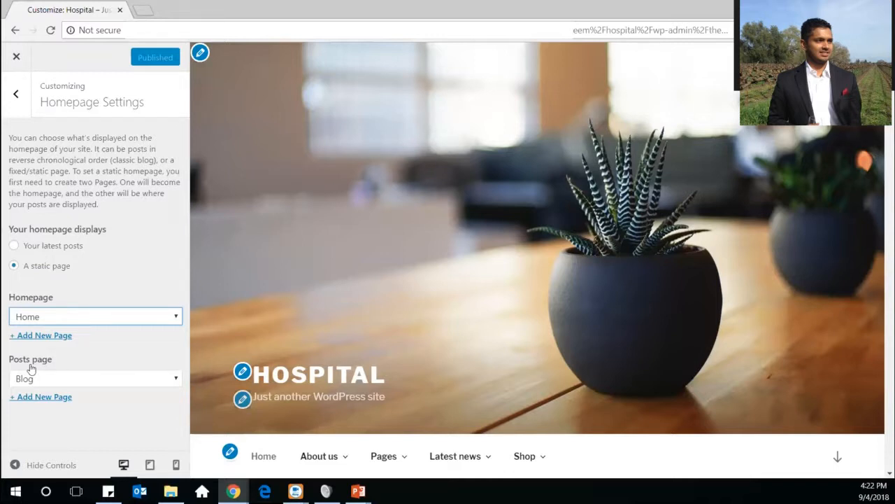
click(68, 380)
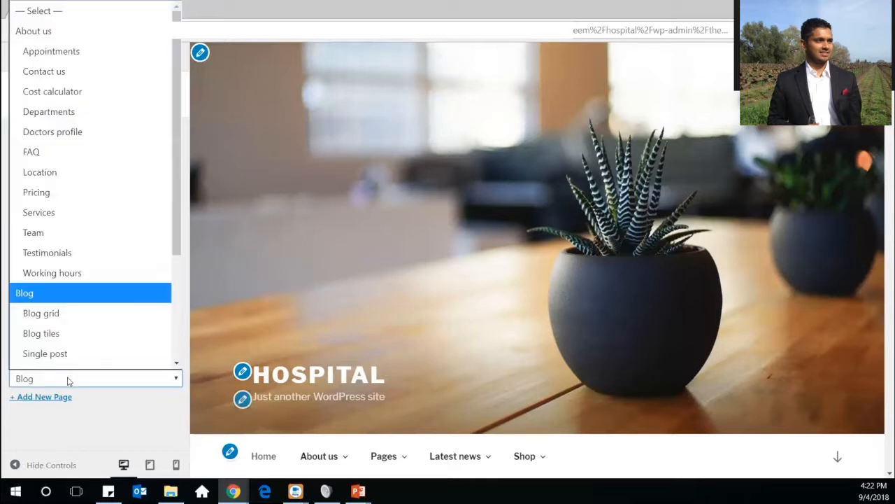
scroll(45, 310, down, 1)
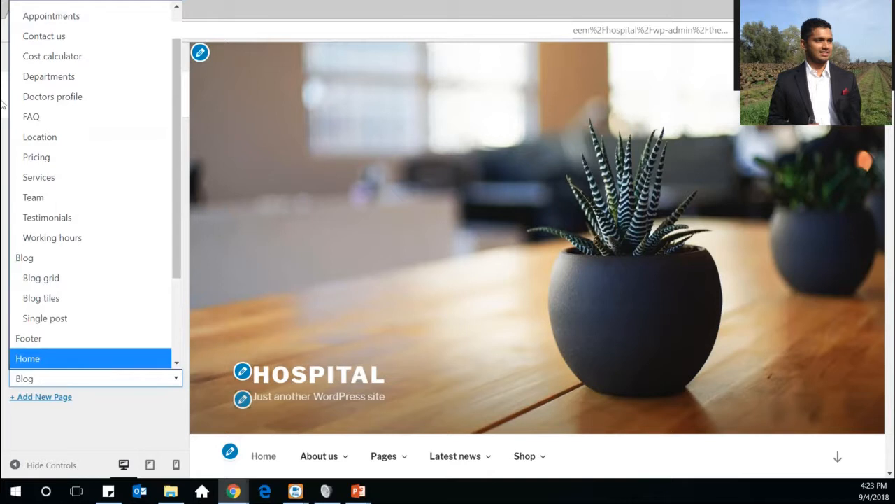
click(44, 257)
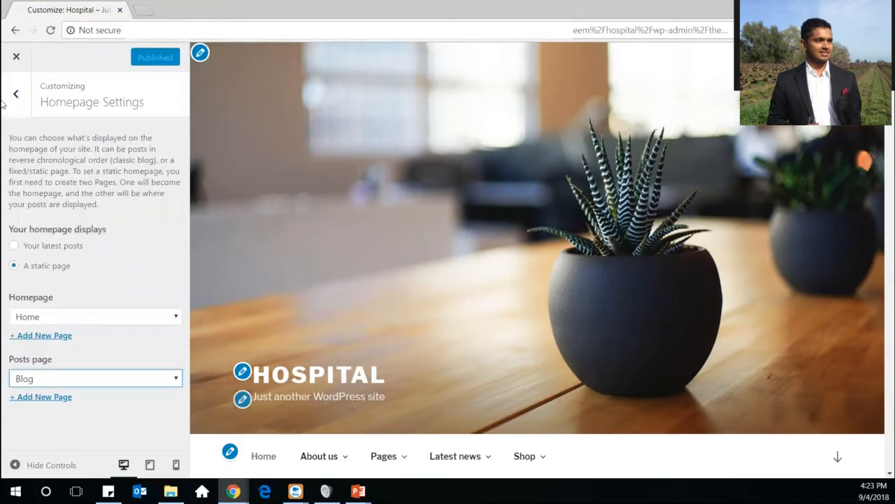
Inspect Theme Options, where Page Layout is Two Column, and return to the section list
click(23, 98)
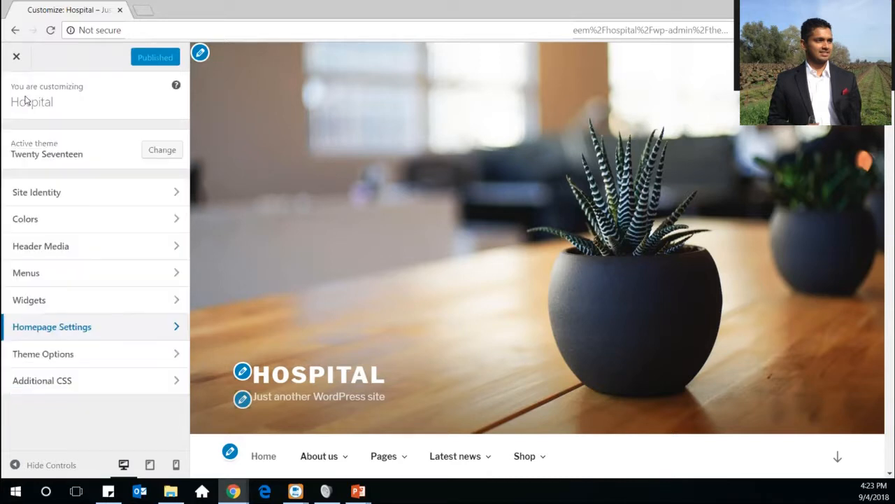
click(109, 350)
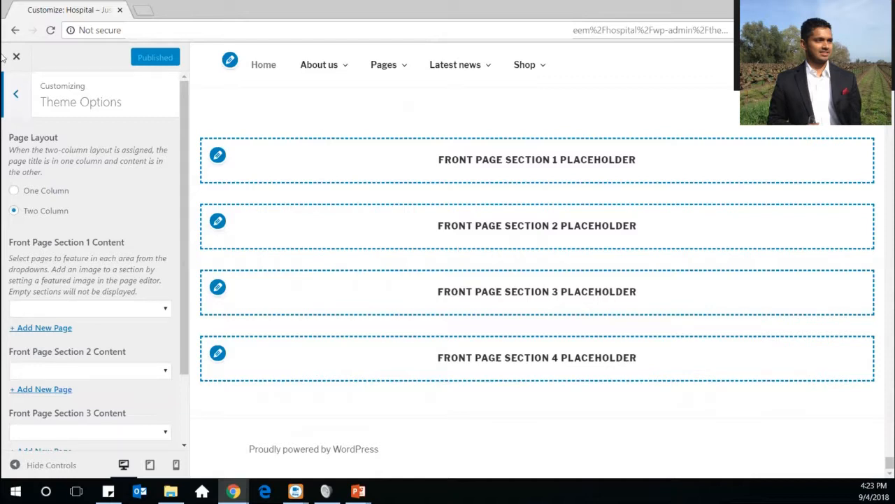
click(12, 92)
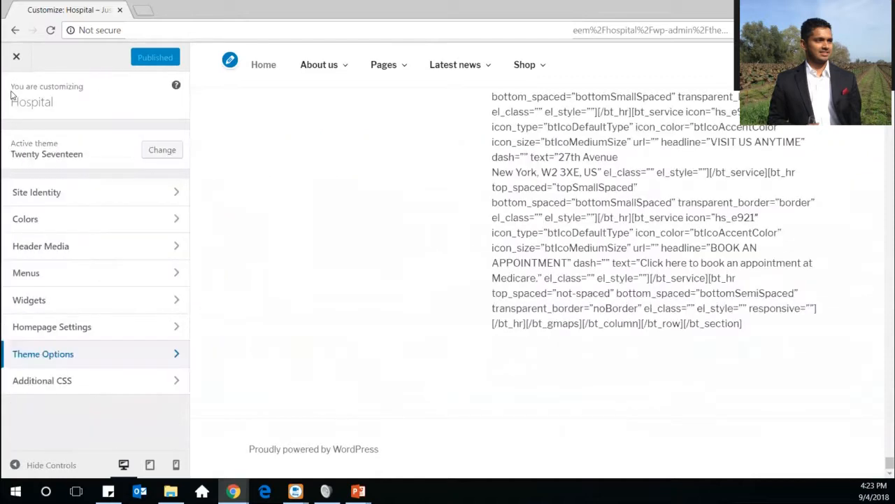
click(76, 389)
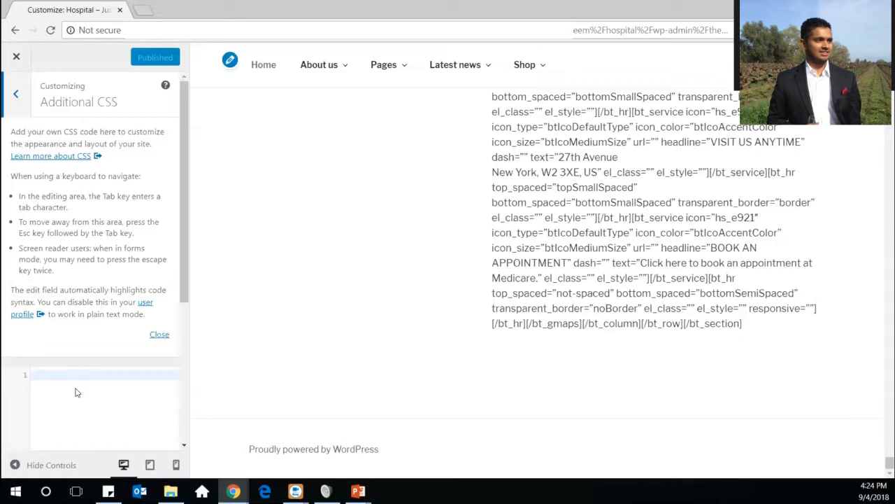
click(158, 335)
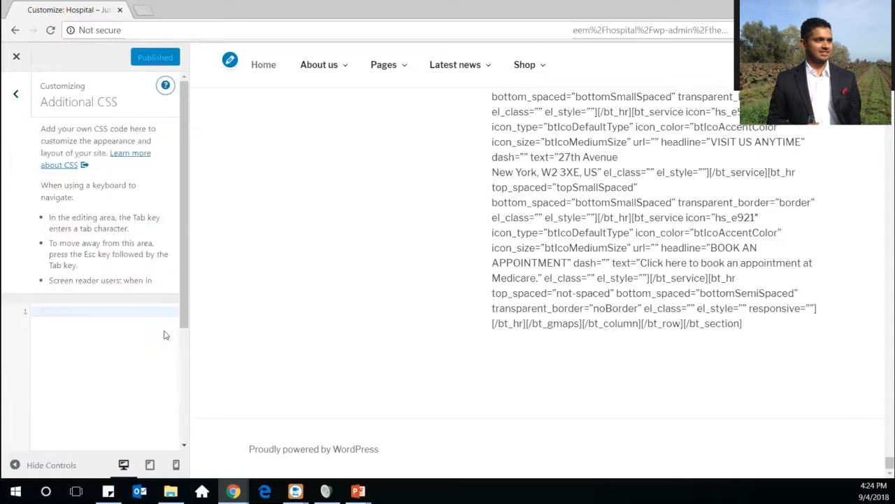
click(14, 108)
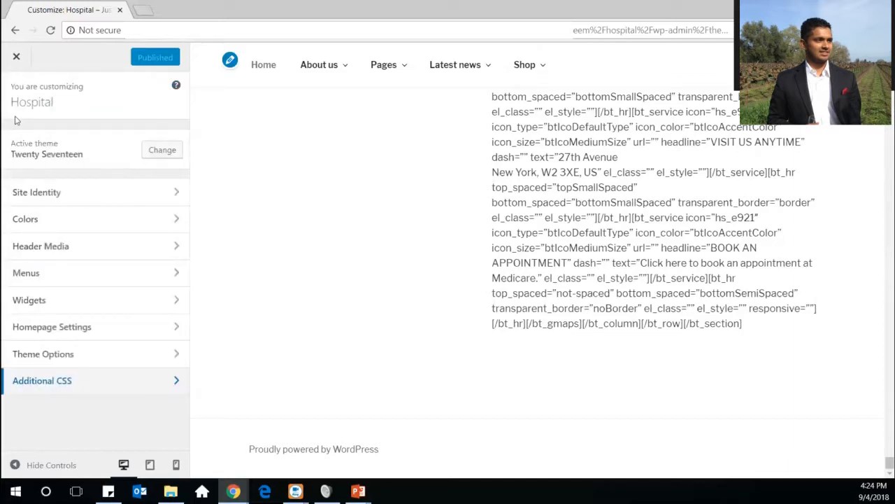
Close the Customizer and switch to the Appearance > Widgets admin page
click(15, 60)
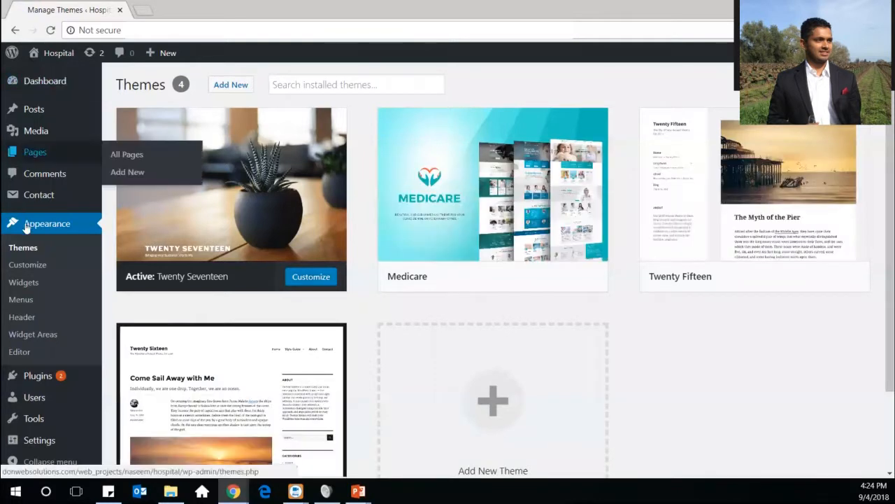
click(31, 283)
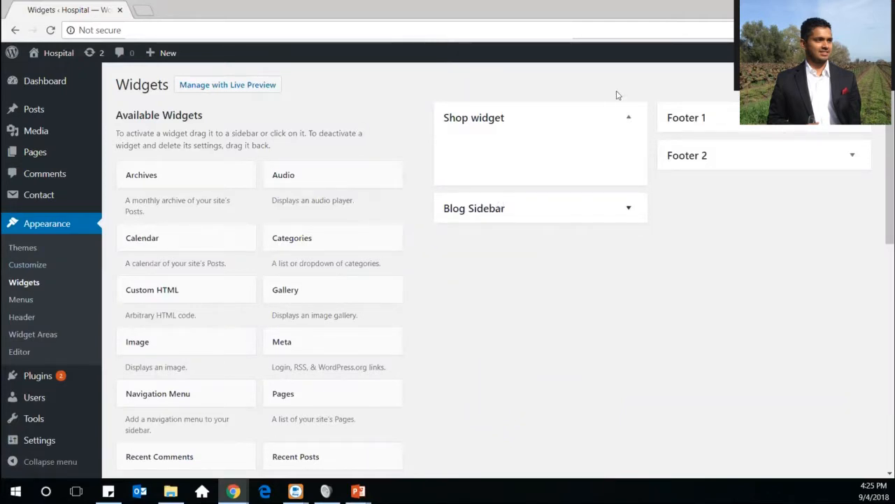
Collapse the Shop widget area and expand Footer 1 and Footer 2, confirming both are empty
click(628, 119)
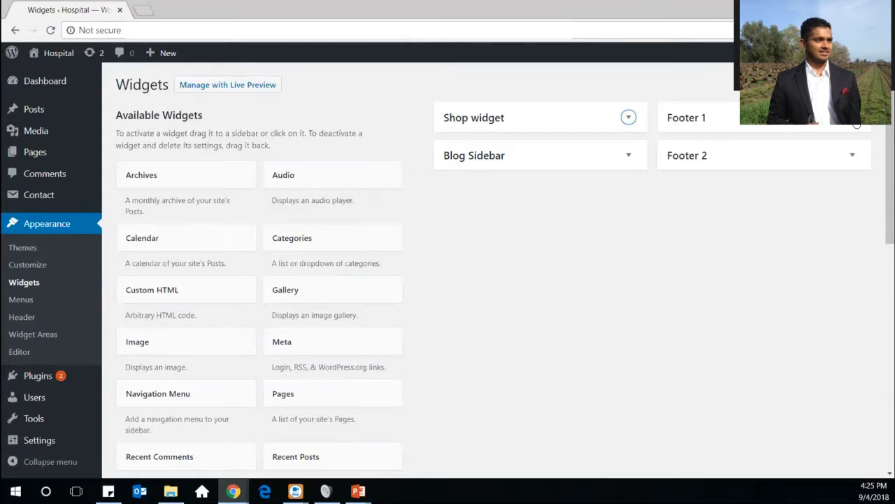
click(857, 124)
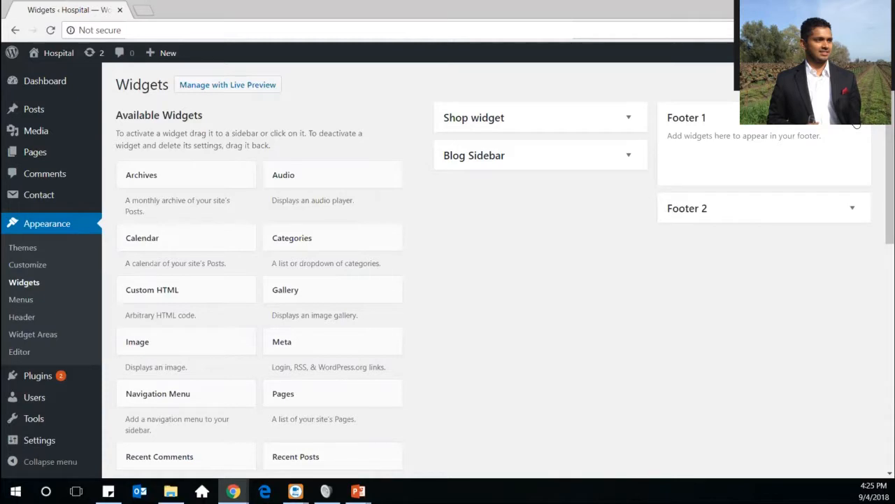
click(856, 124)
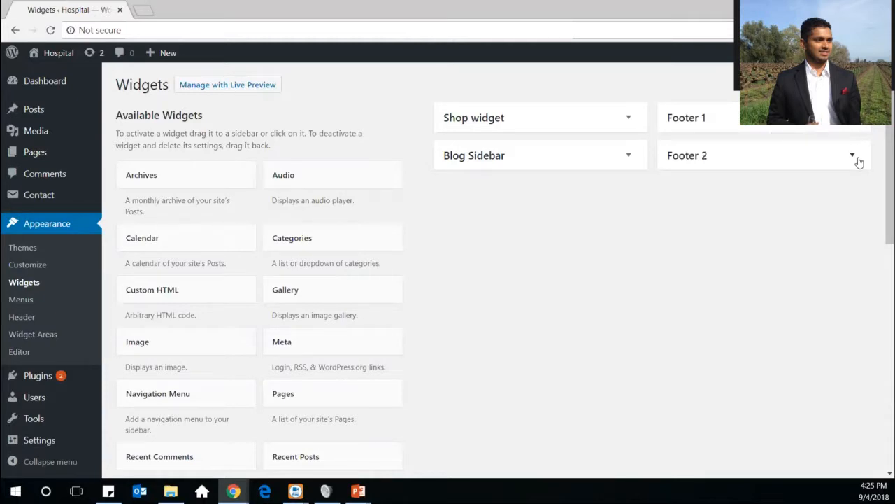
click(856, 162)
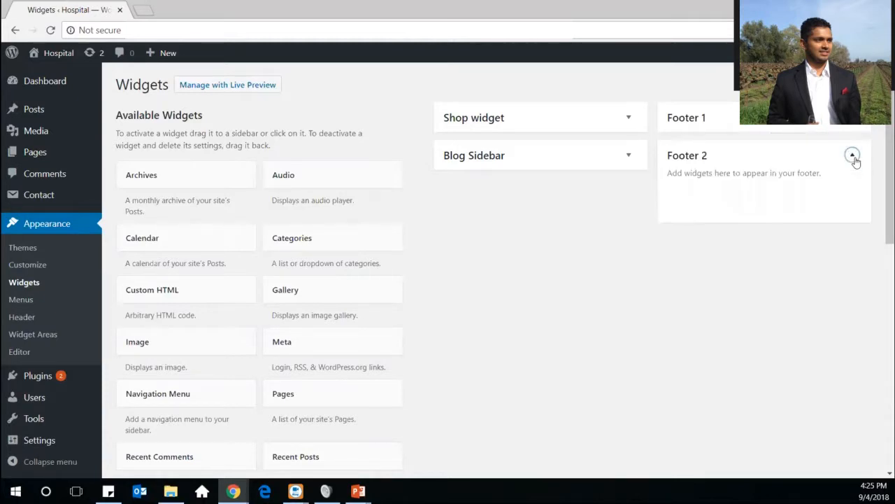
click(856, 161)
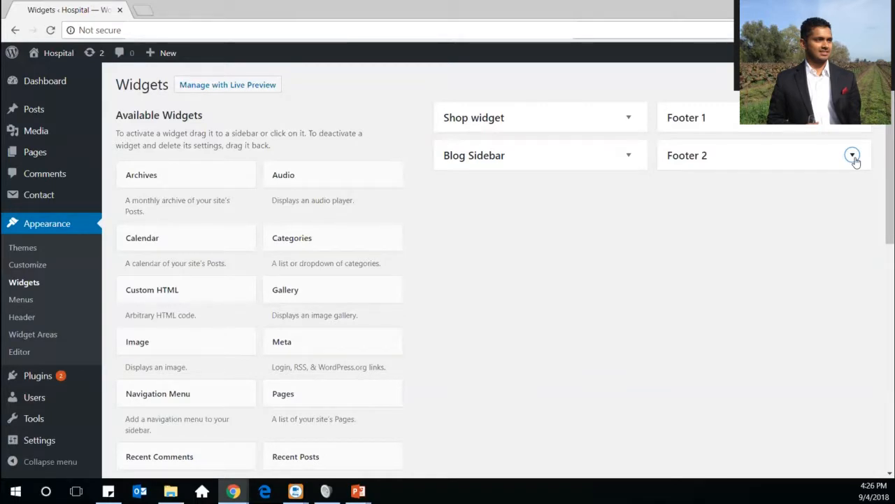
click(853, 155)
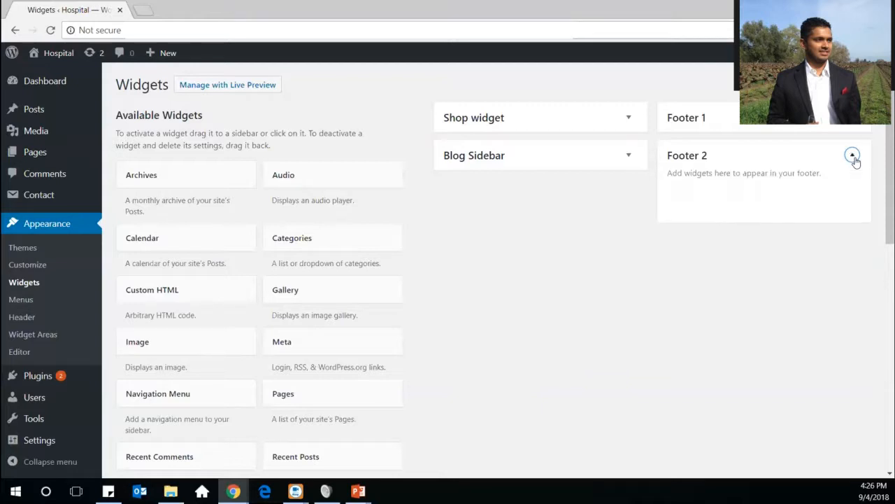
click(853, 118)
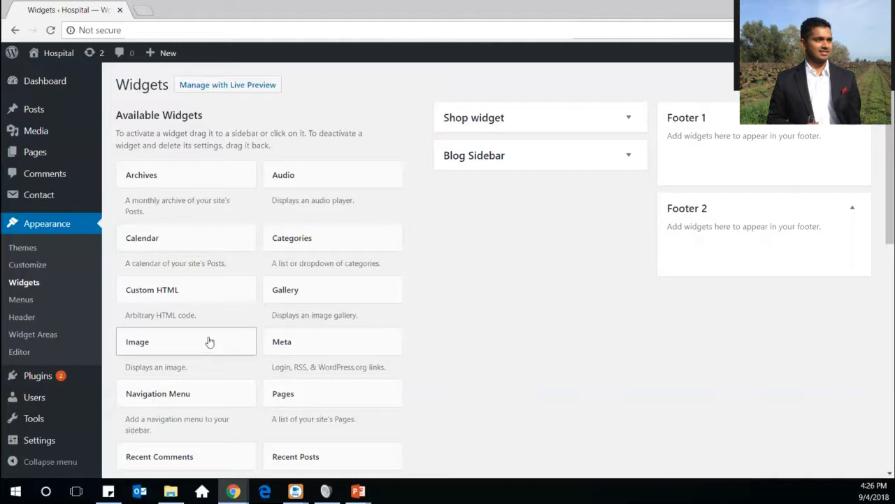
Add an Image widget to the Footer 1 widget area
drag(209, 342, 193, 438)
scroll(197, 433, down, 1)
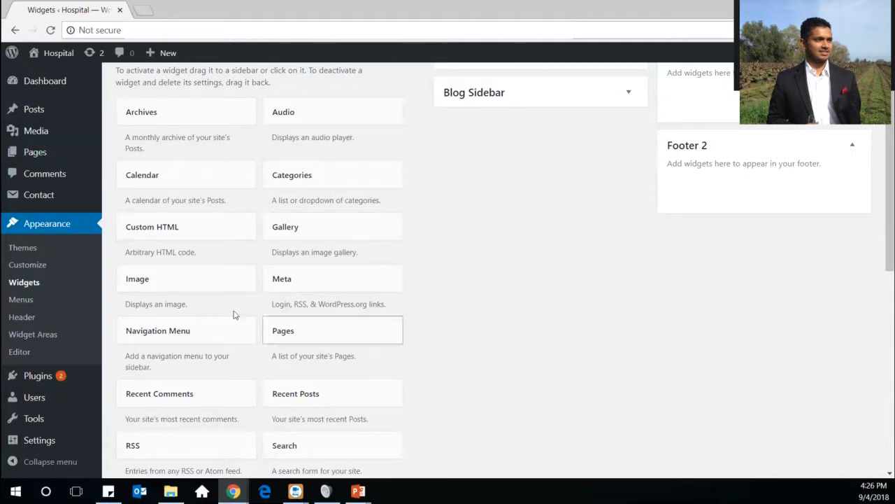
click(194, 278)
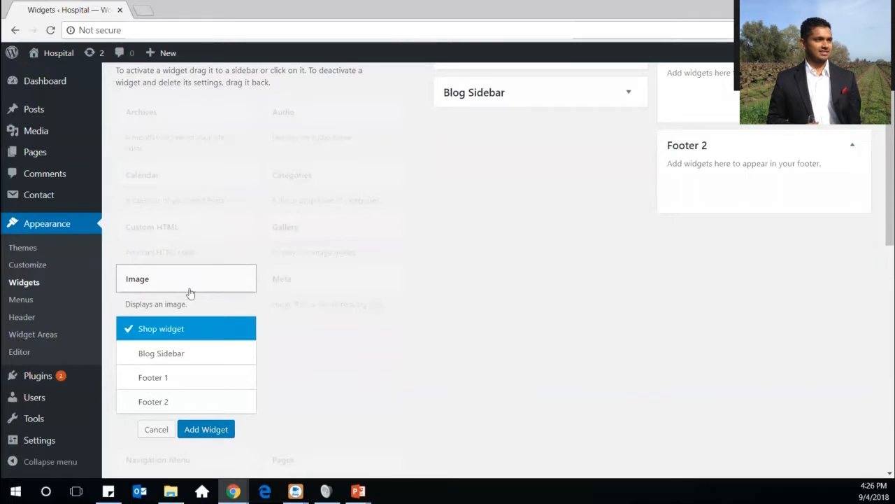
click(172, 376)
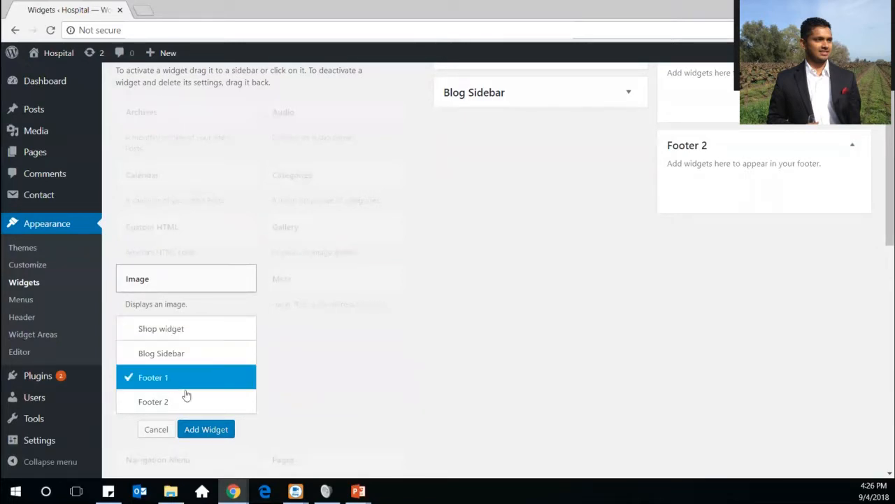
click(204, 430)
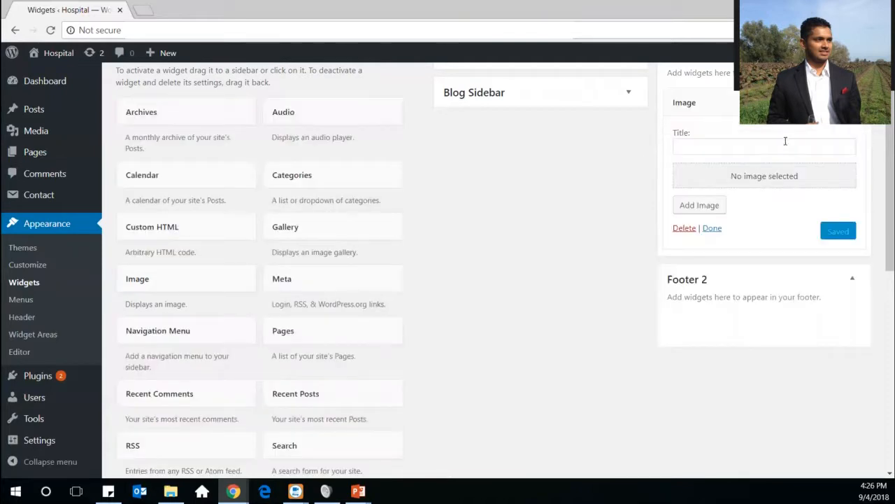
Give the Footer 1 Image widget the brunette woman's portrait, then delete the widget
click(713, 212)
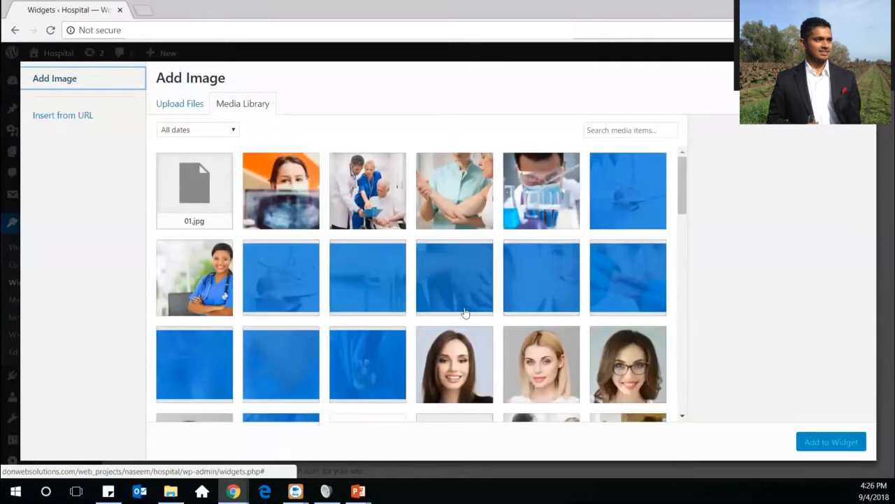
click(466, 375)
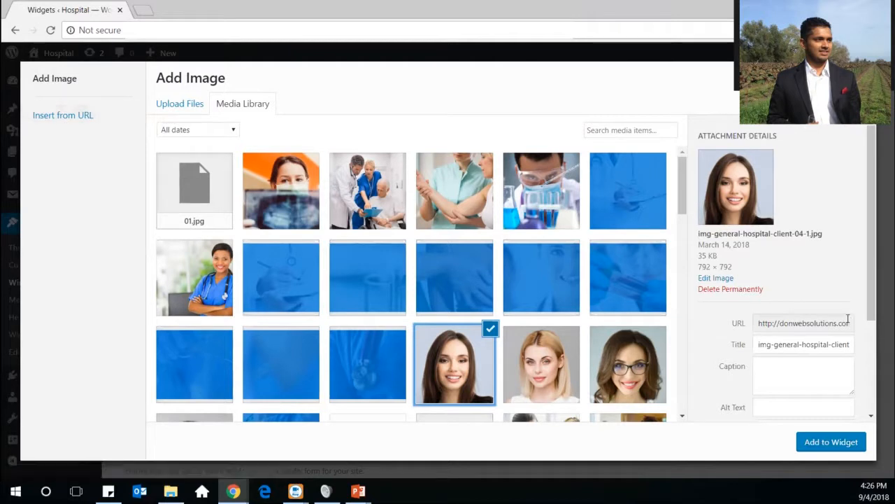
click(832, 442)
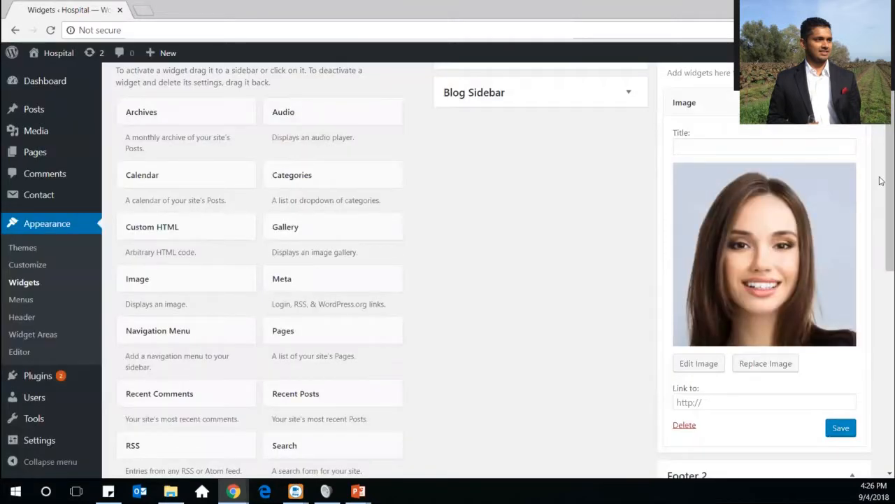
drag(887, 187, 889, 236)
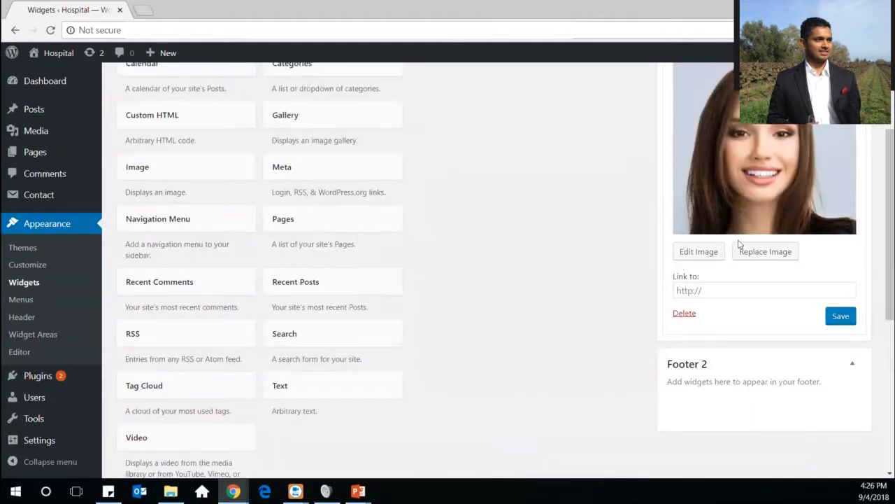
click(678, 316)
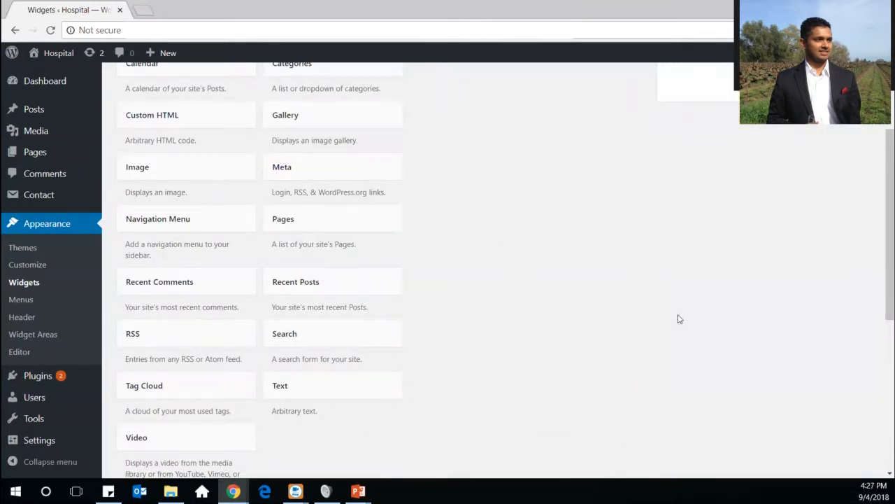
Select the Text widget with Footer 1 as its destination area
click(348, 394)
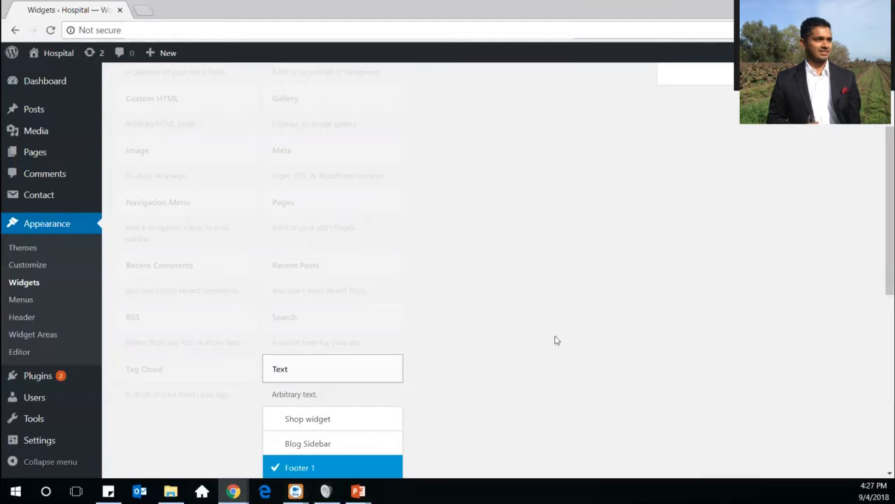
scroll(557, 340, down, 5)
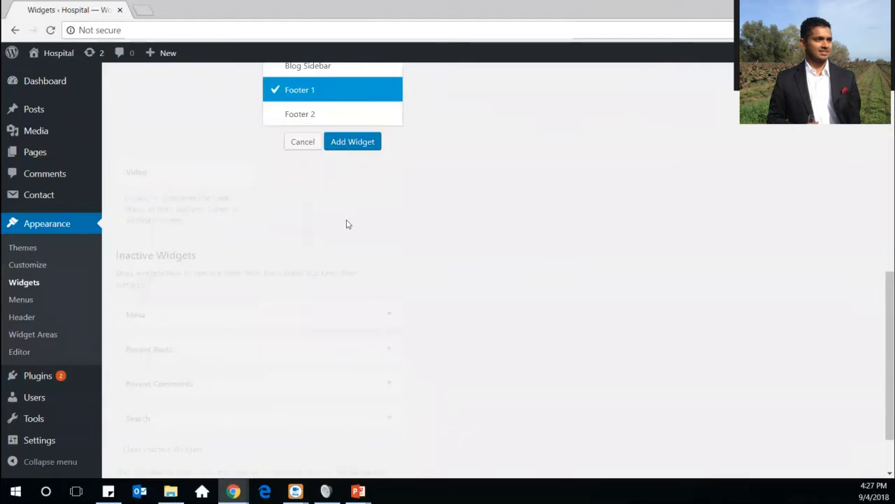
Add a Text widget titled 'test' with body 'test 123' to Footer 1, save and collapse it
click(352, 142)
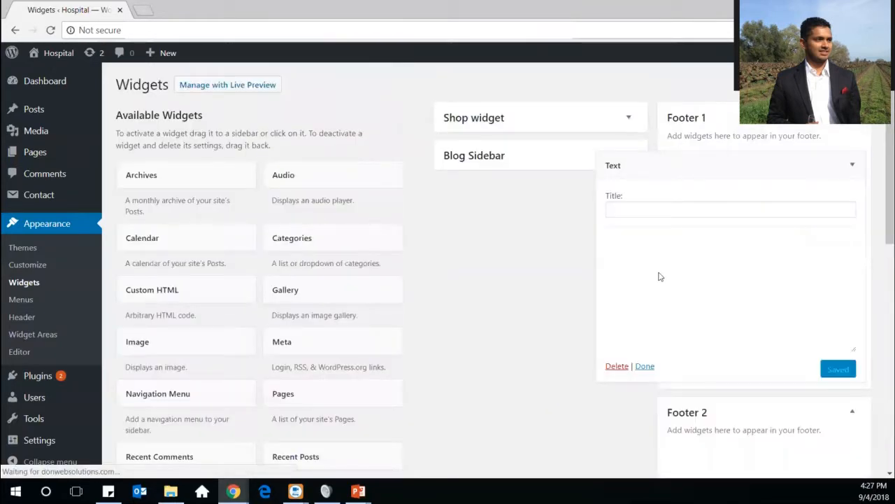
click(687, 212)
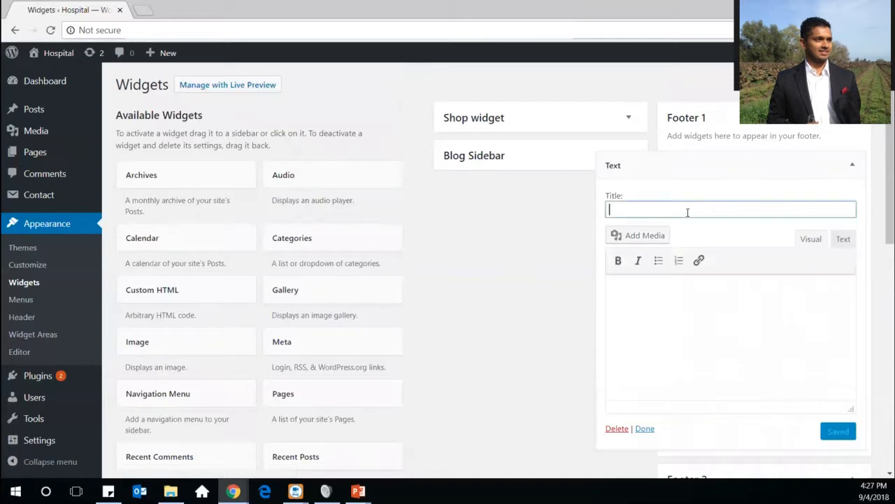
text(test)
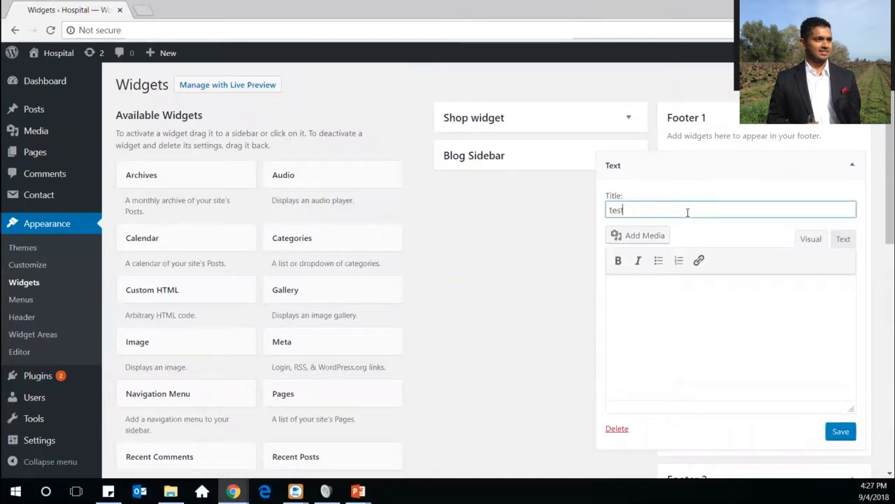
click(667, 326)
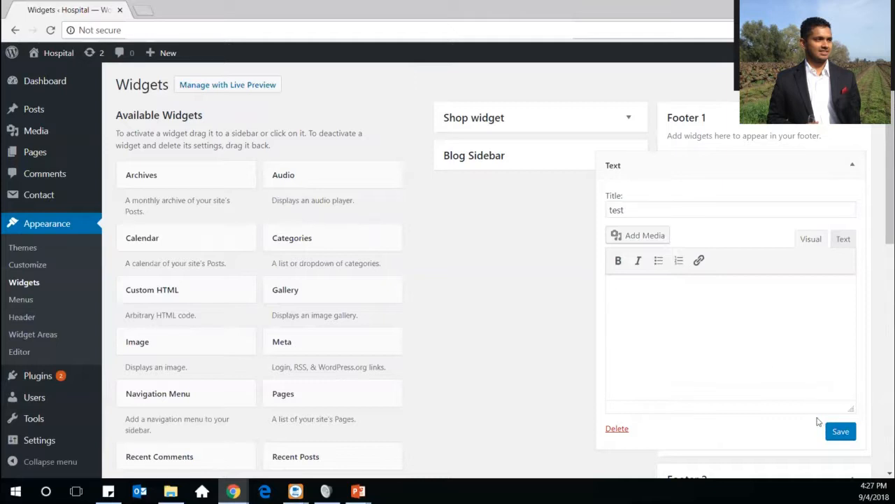
text(test 123)
click(841, 432)
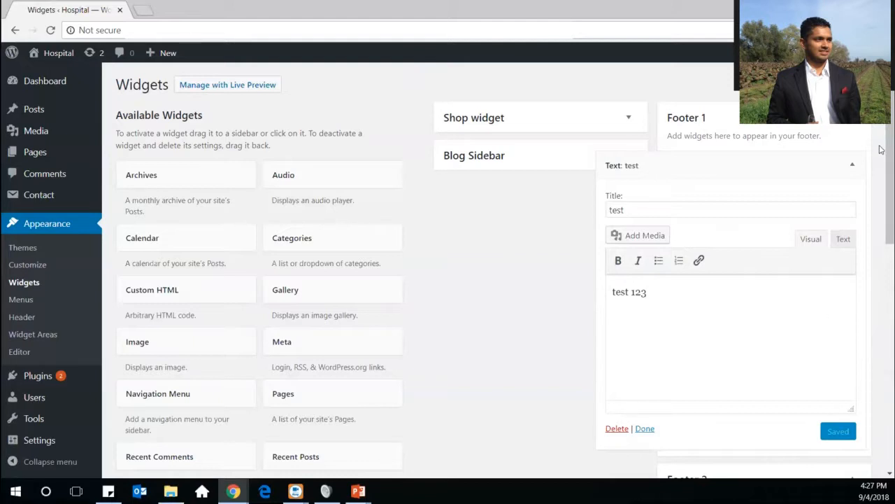
click(852, 168)
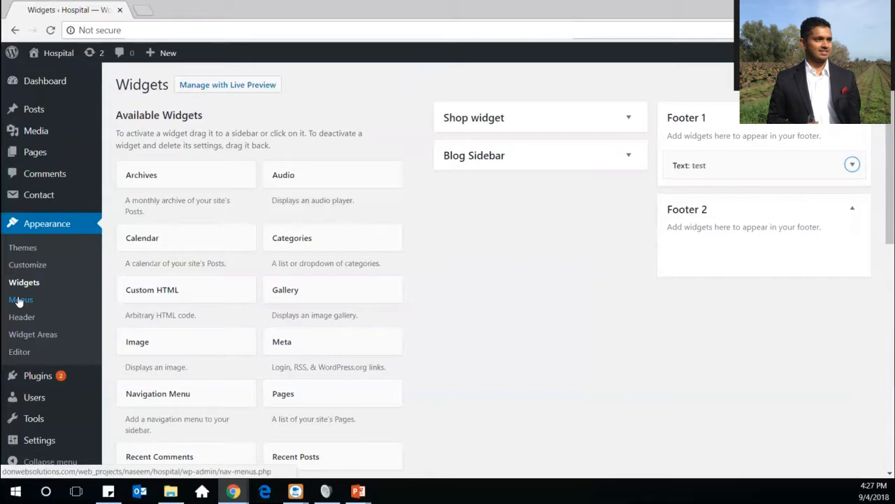
Go to the Menus page showing the Footer menu and open the live site in a new tab
click(19, 299)
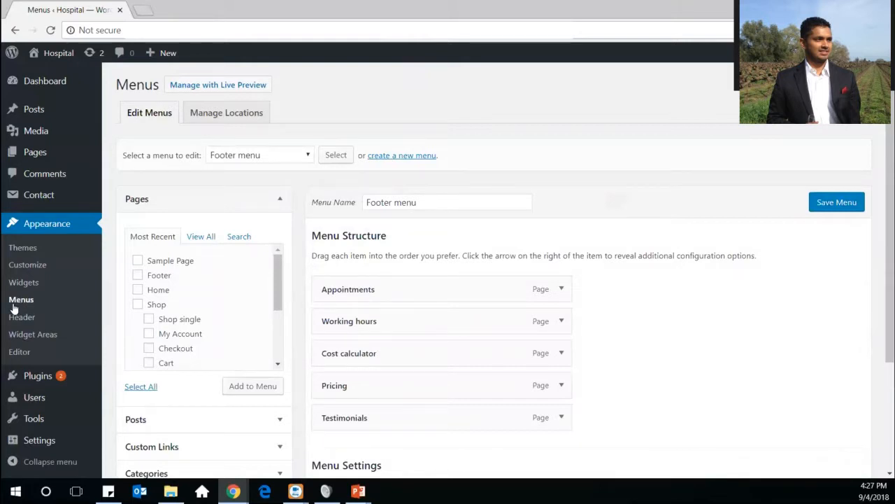
mouse_move(49, 58)
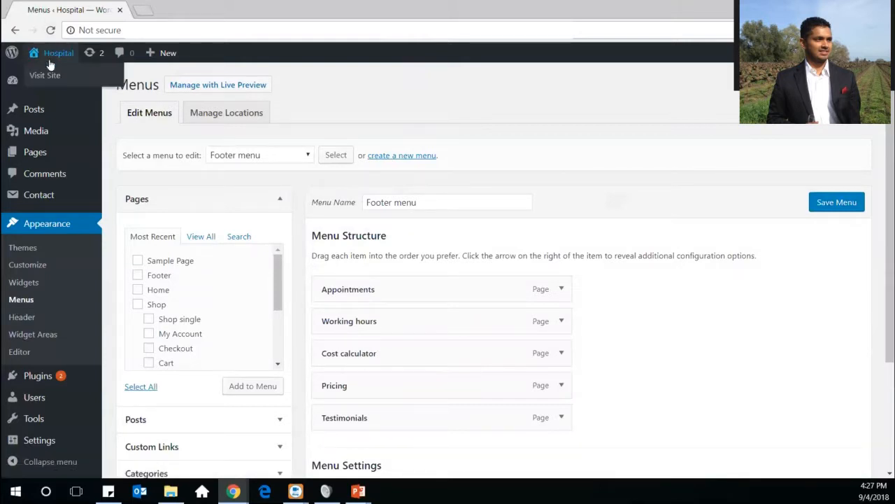
right_click(53, 74)
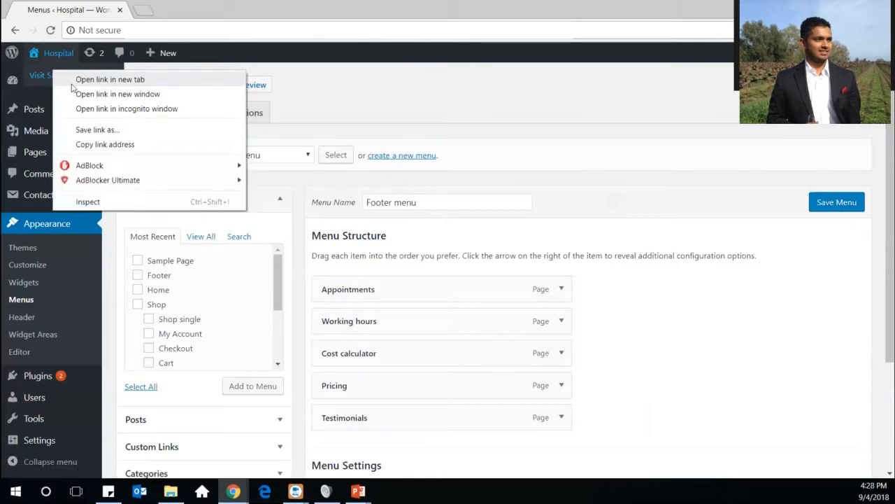
click(72, 82)
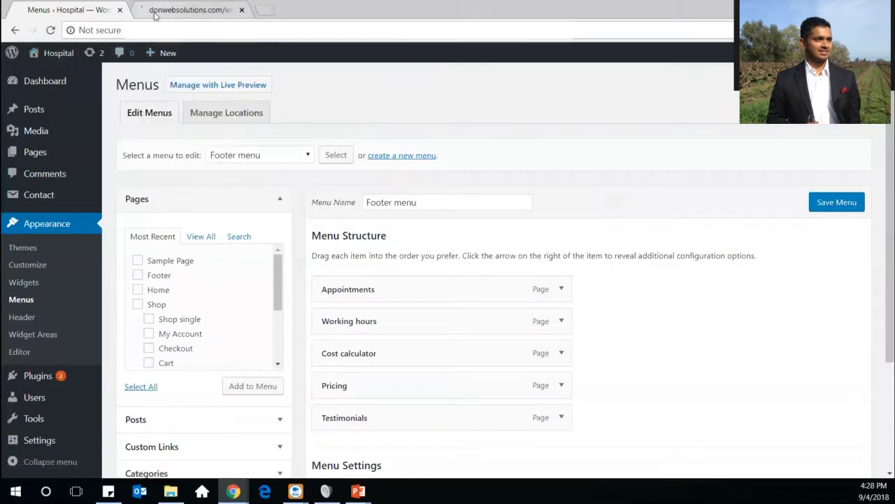
On the live site, open About us and inspect the Pages, Latest news and Shop dropdowns
click(156, 14)
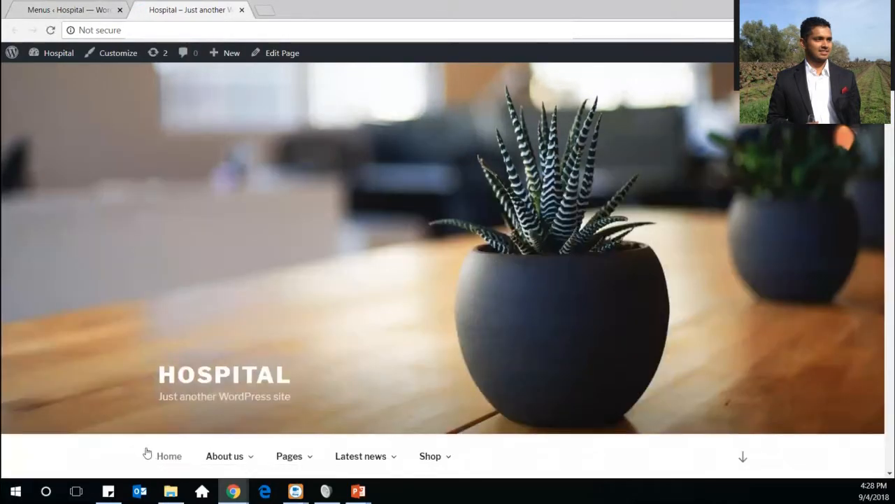
click(251, 455)
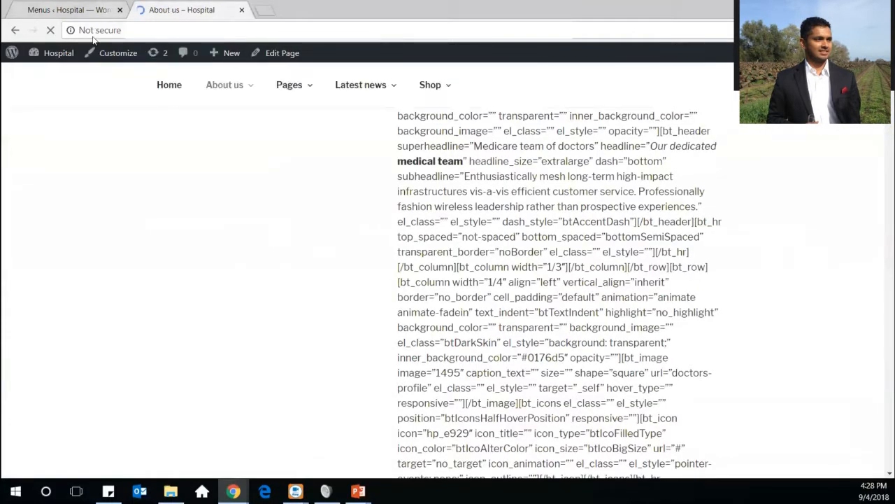
mouse_move(259, 100)
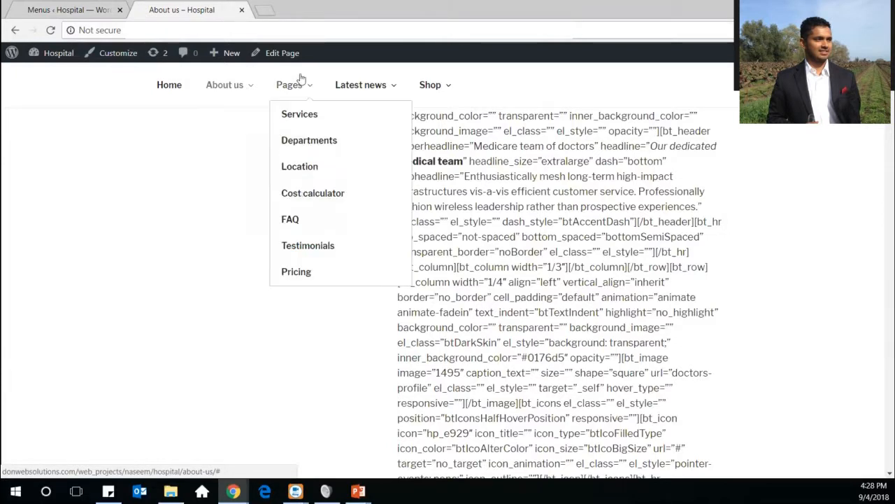
mouse_move(383, 96)
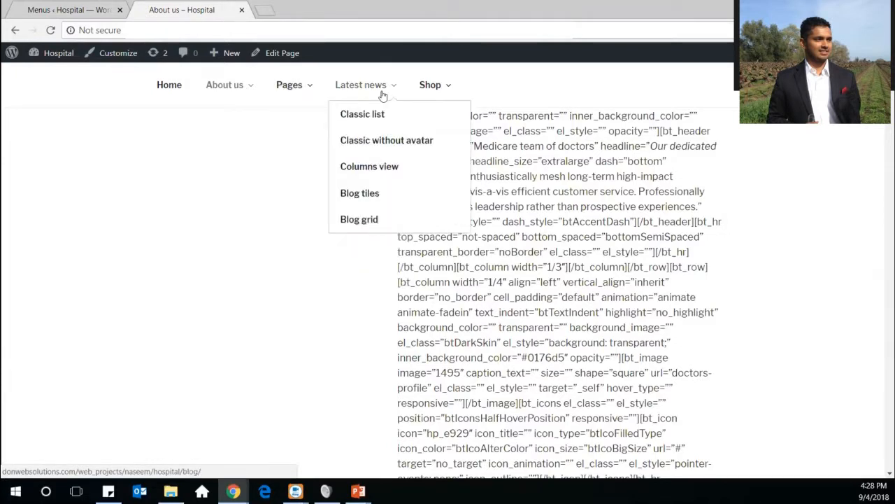
mouse_move(436, 83)
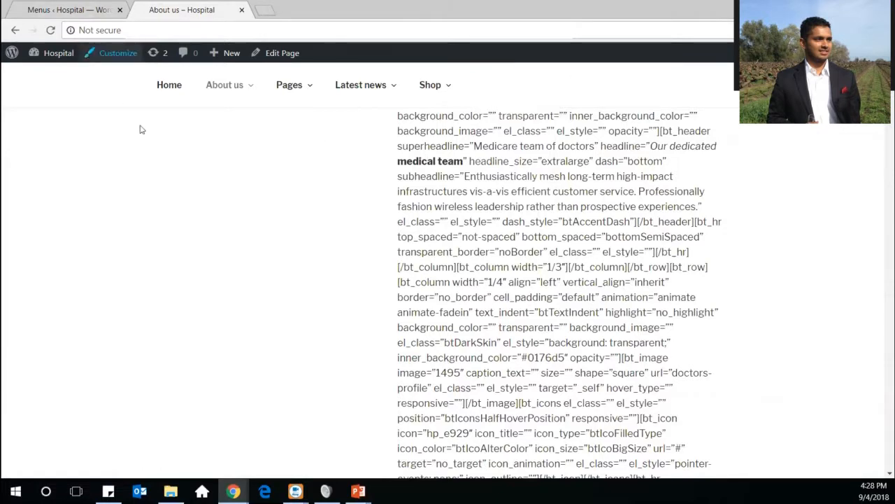
Return to the admin tab and open the Customizer through Appearance > Header
click(81, 9)
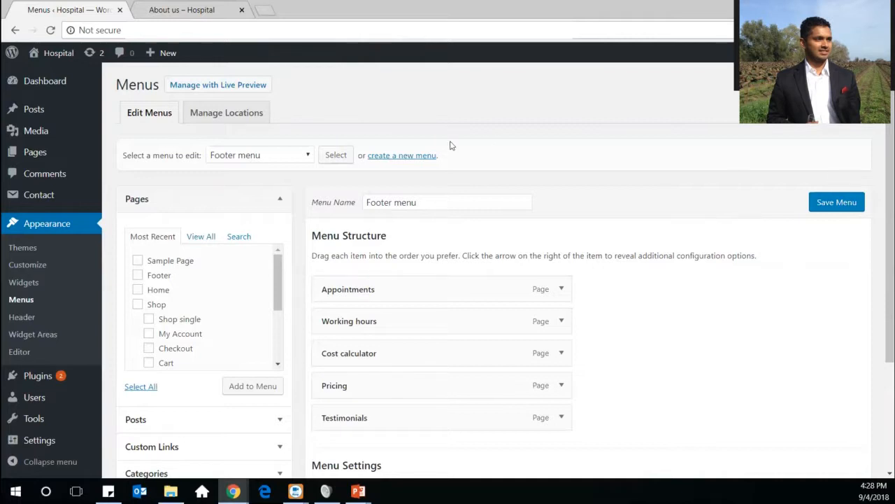
scroll(496, 269, down, 2)
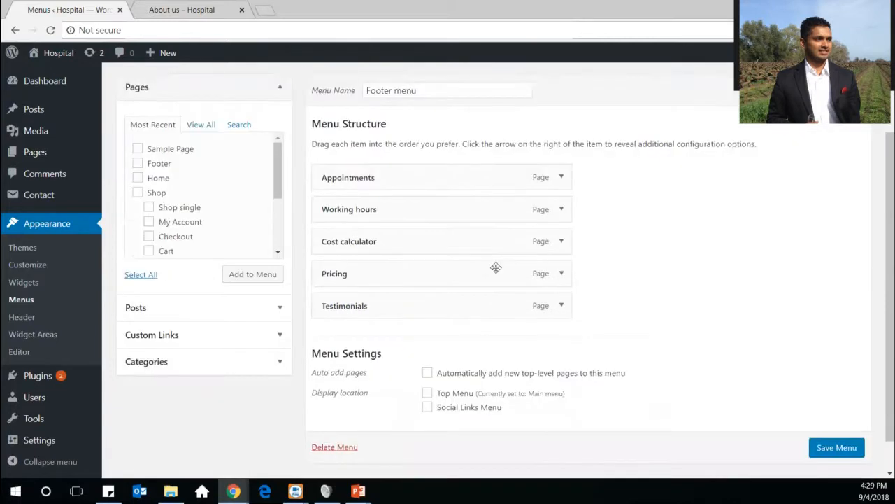
scroll(495, 268, up, 2)
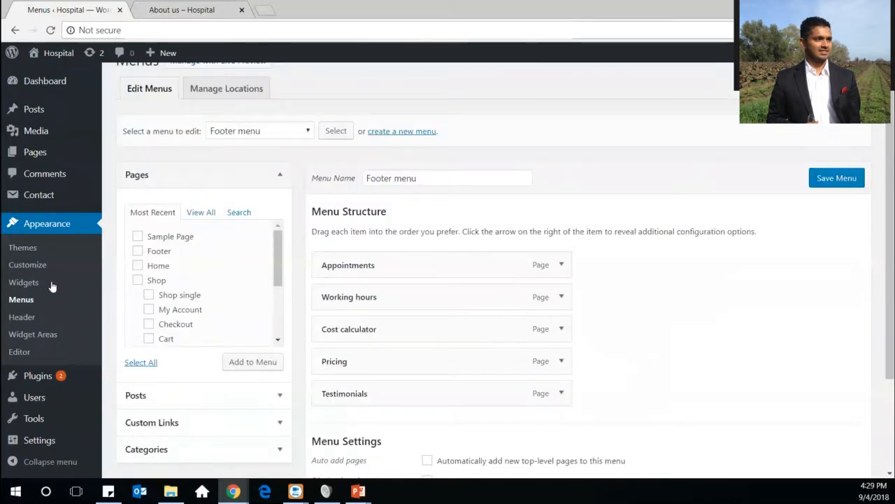
click(22, 318)
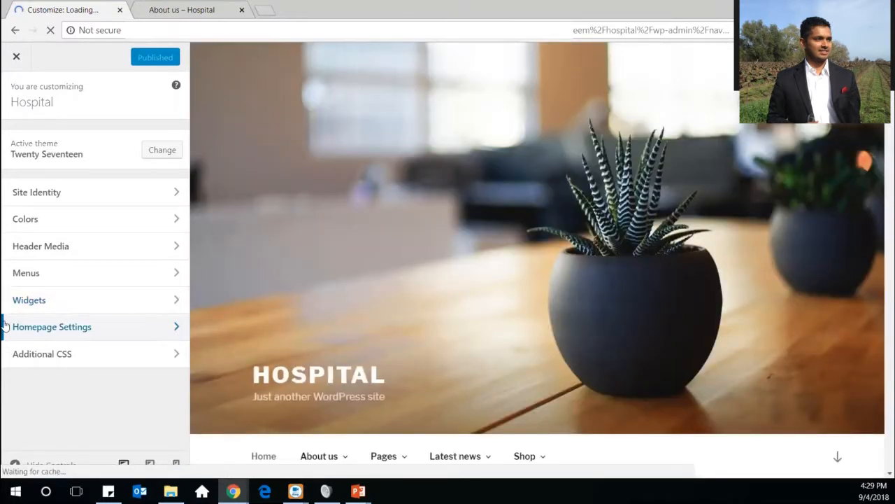
Hide the header image under Header Media, then leave the Customizer without publishing
click(42, 246)
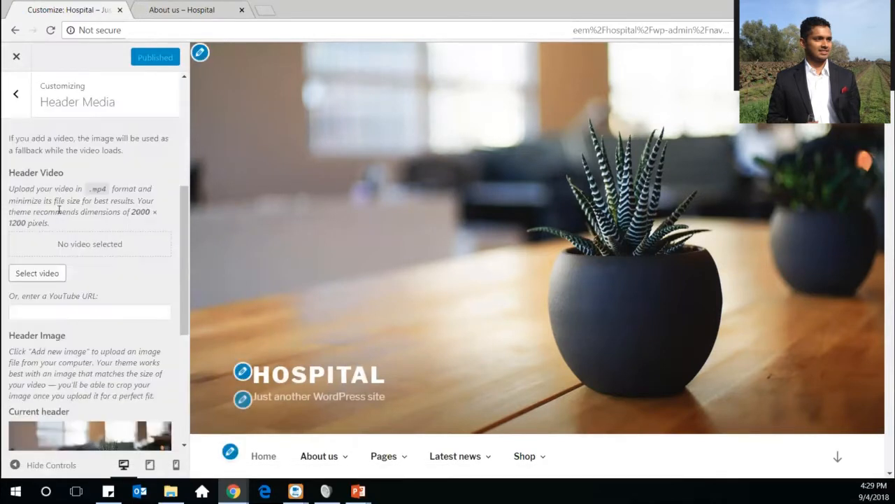
scroll(65, 207, down, 2)
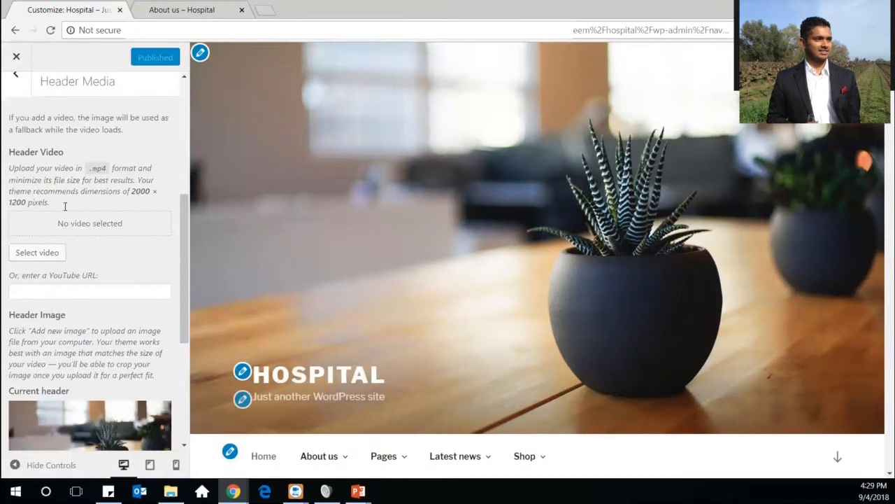
scroll(65, 207, down, 2)
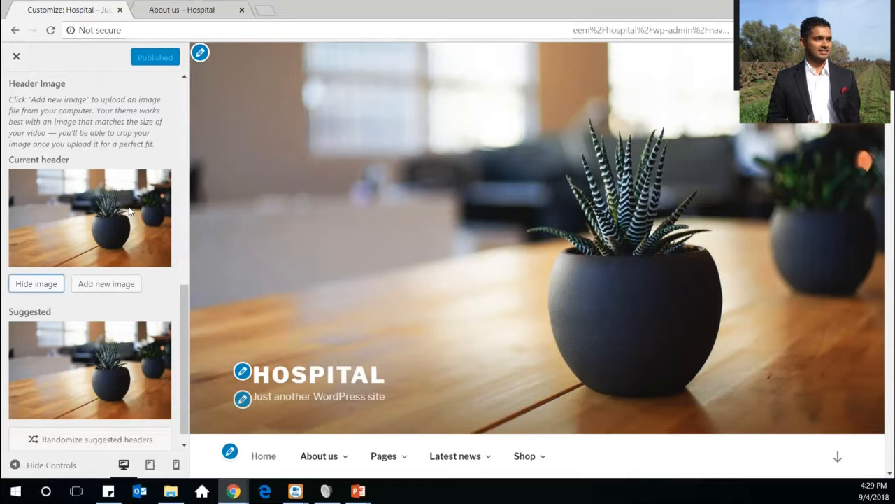
click(40, 286)
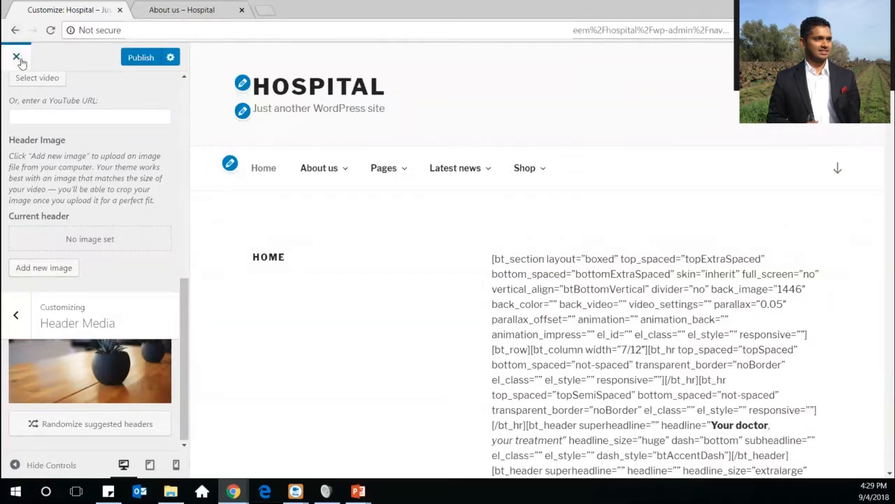
click(18, 59)
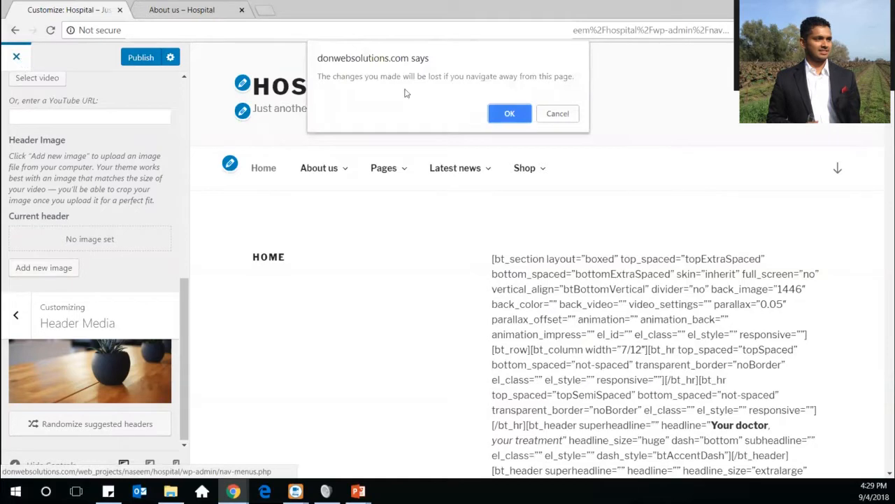
click(509, 114)
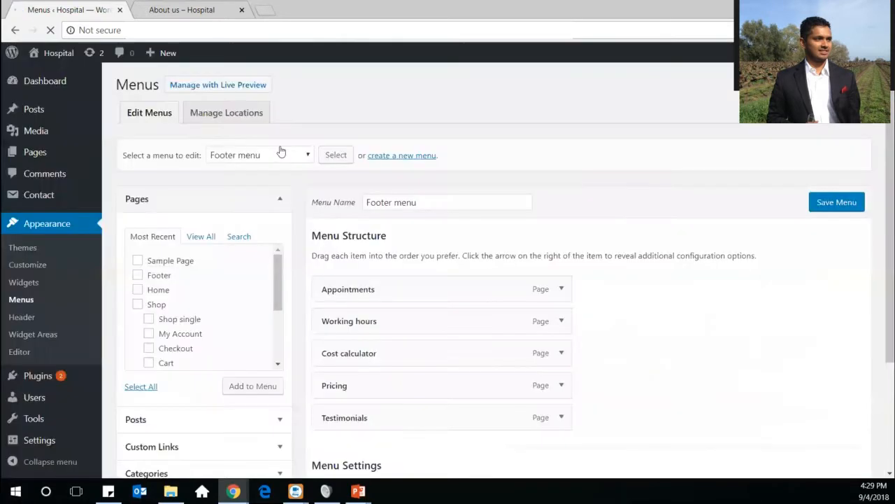
Open the Widget Areas page listing the Shop widget area
click(40, 337)
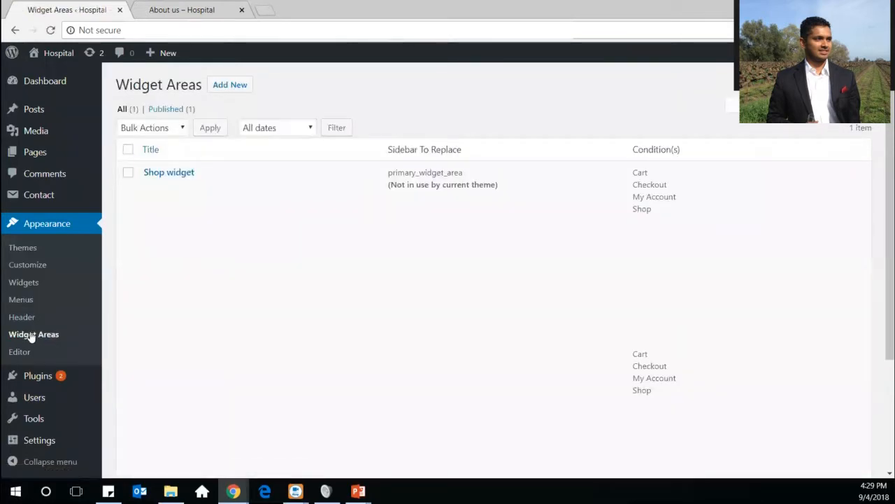
Open the theme editor on Twenty Seventeen's style.css via Appearance > Editor
scroll(632, 309, down, 2)
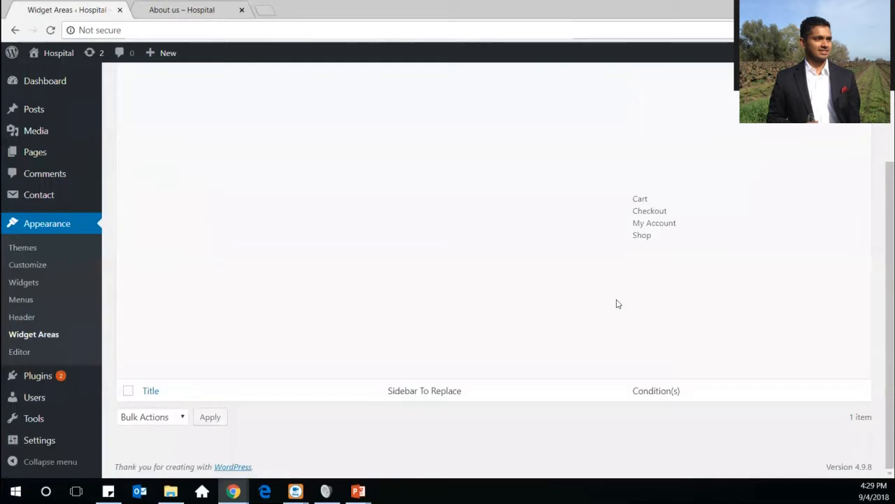
scroll(615, 303, up, 3)
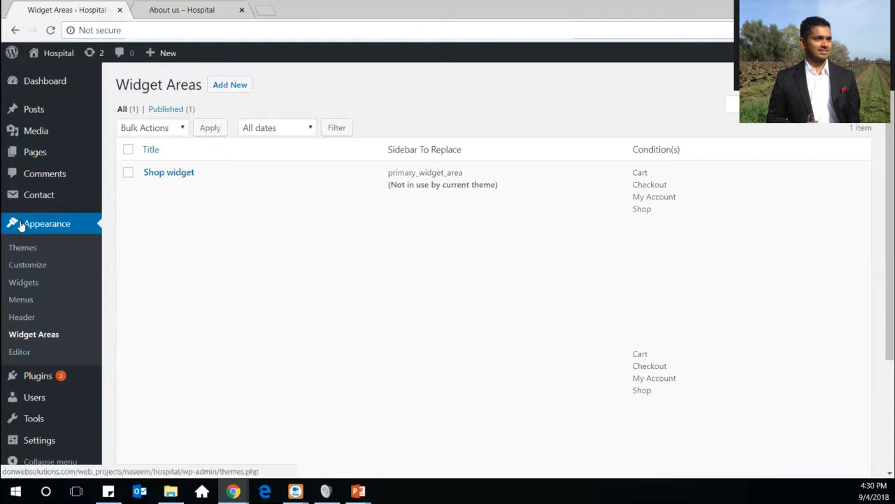
click(21, 353)
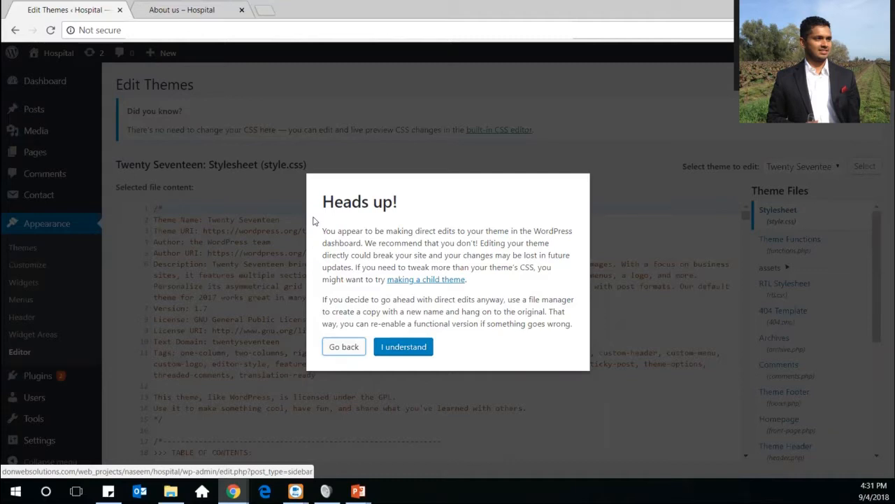
Dismiss the theme-editing warning, look over style.css and the Theme Files list, then view the installed plugins
click(385, 345)
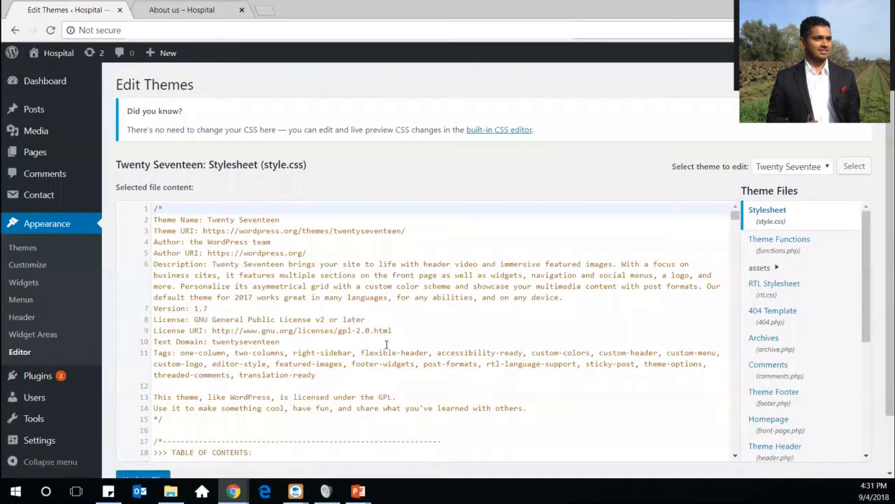
scroll(386, 344, down, 2)
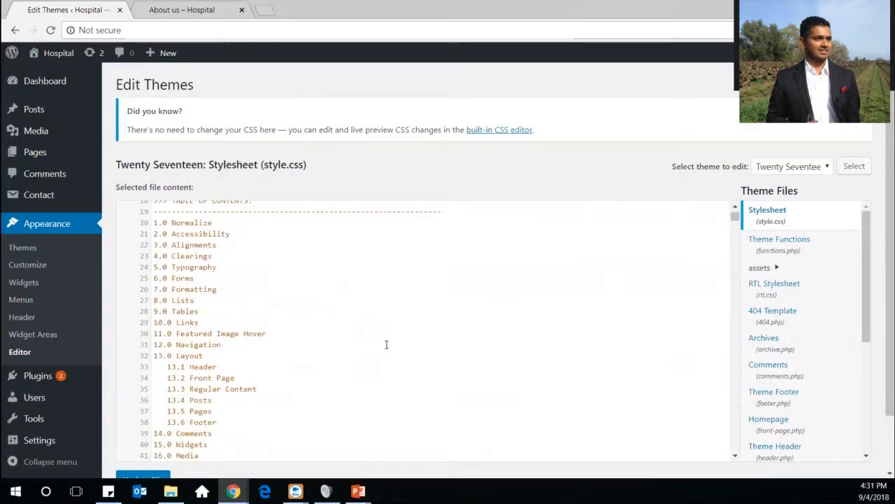
scroll(386, 344, up, 6)
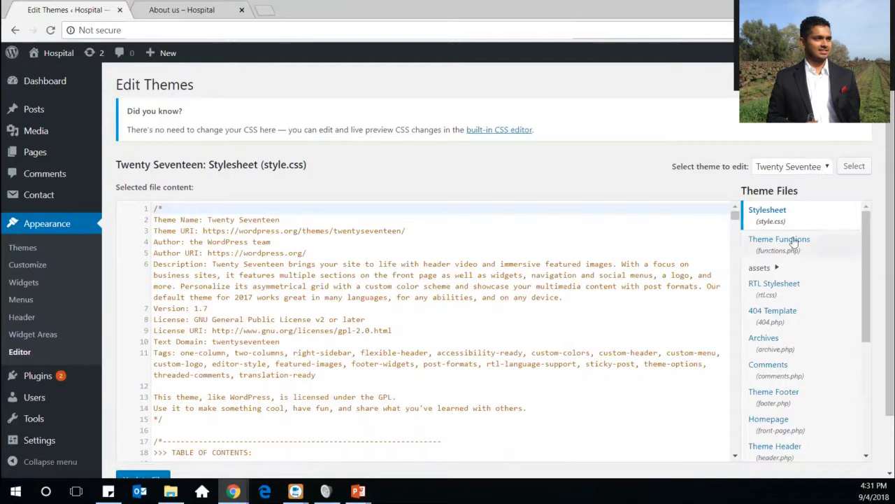
drag(866, 244, 859, 378)
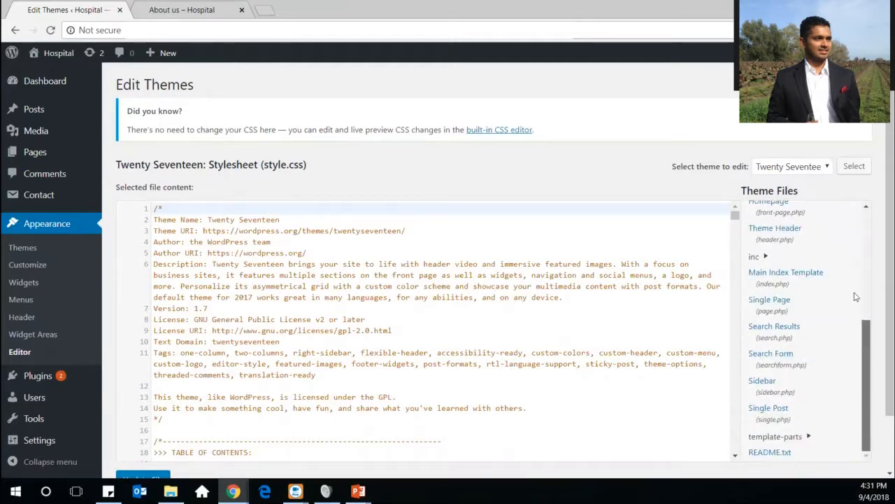
scroll(857, 280, up, 3)
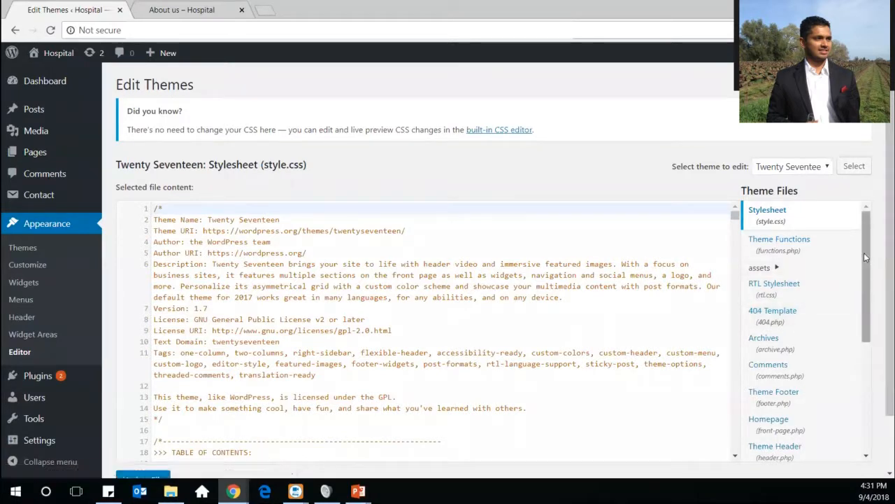
scroll(864, 274, down, 1)
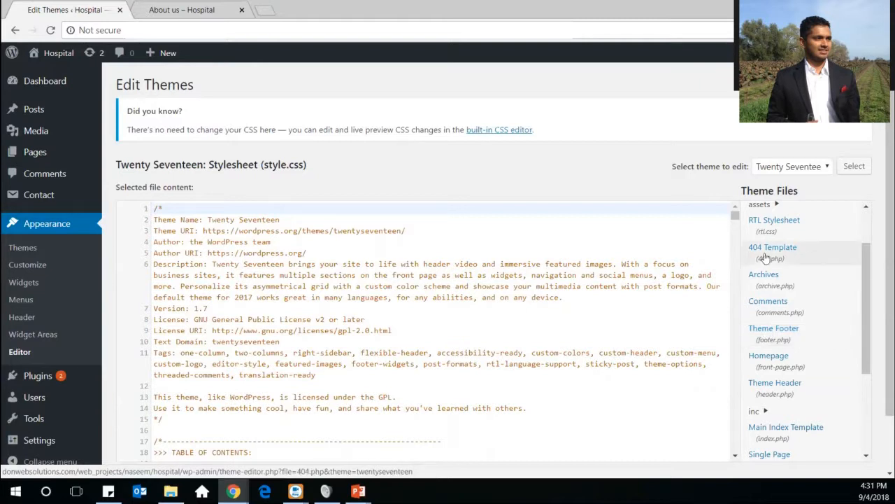
scroll(834, 339, down, 2)
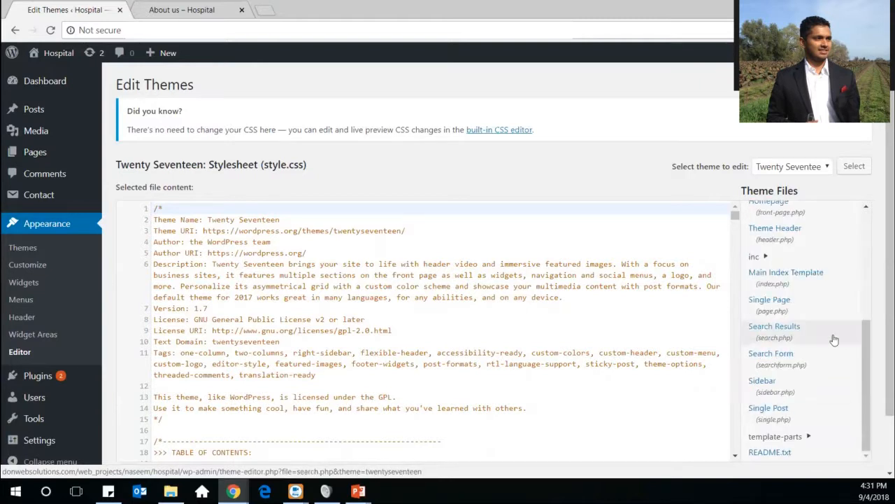
click(473, 249)
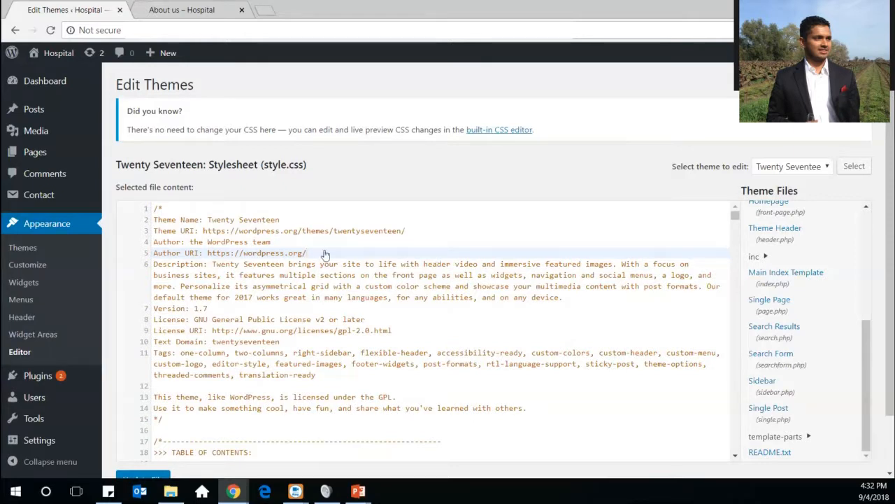
click(33, 376)
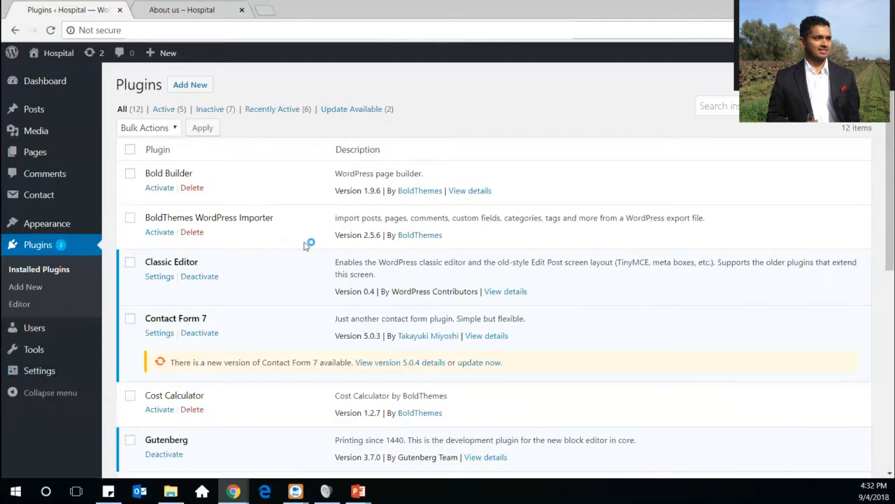
scroll(284, 333, down, 5)
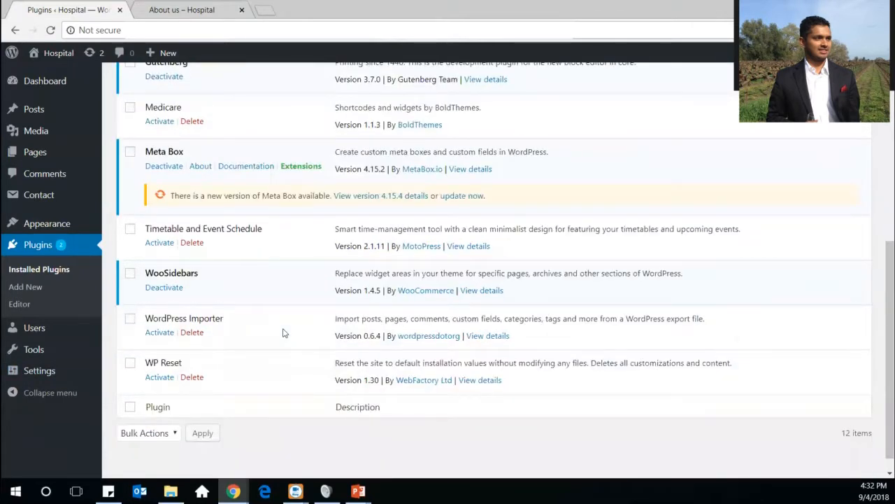
scroll(283, 333, up, 4)
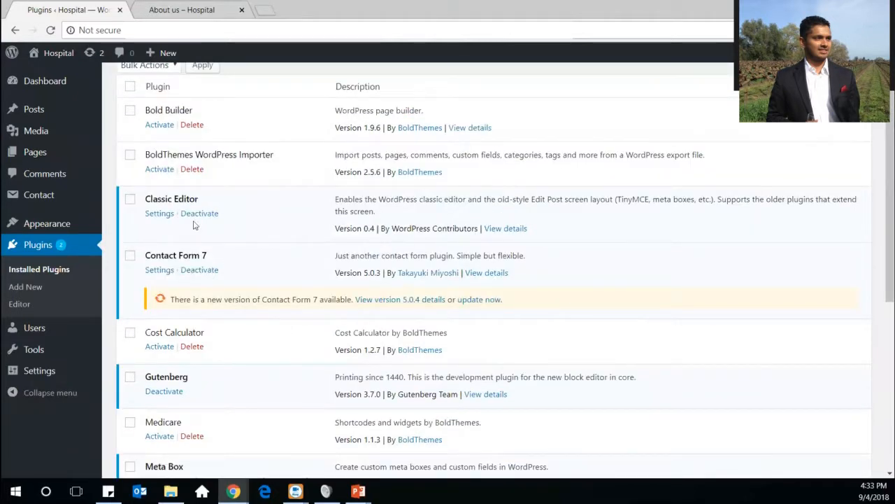
scroll(198, 181, up, 1)
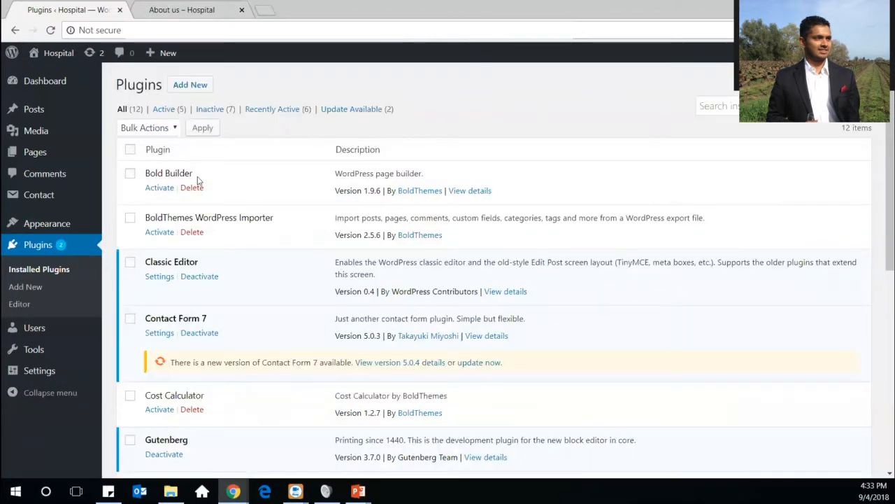
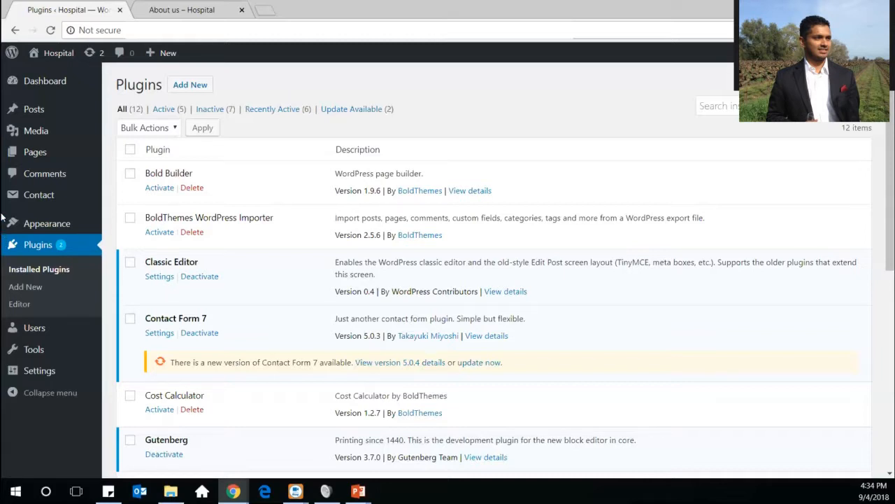
Activate Timetable and Event Schedule and reload the Plugins list, now showing 6 active plugins
scroll(246, 291, down, 5)
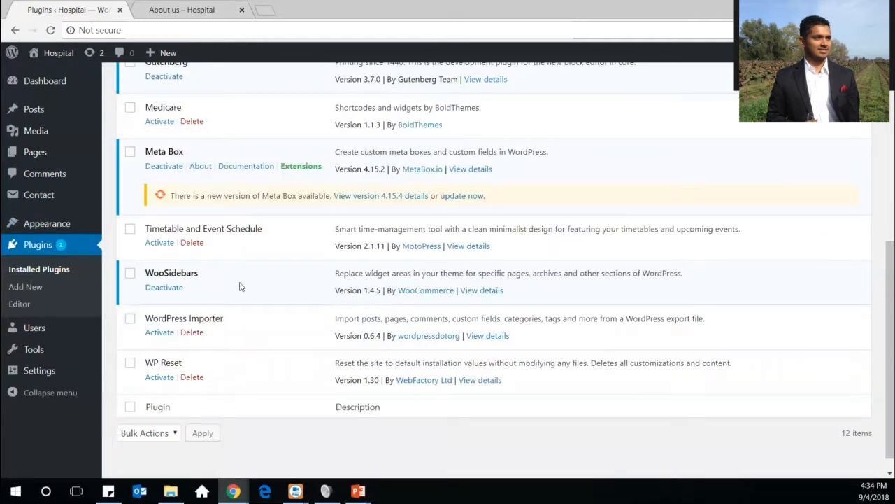
scroll(240, 286, up, 2)
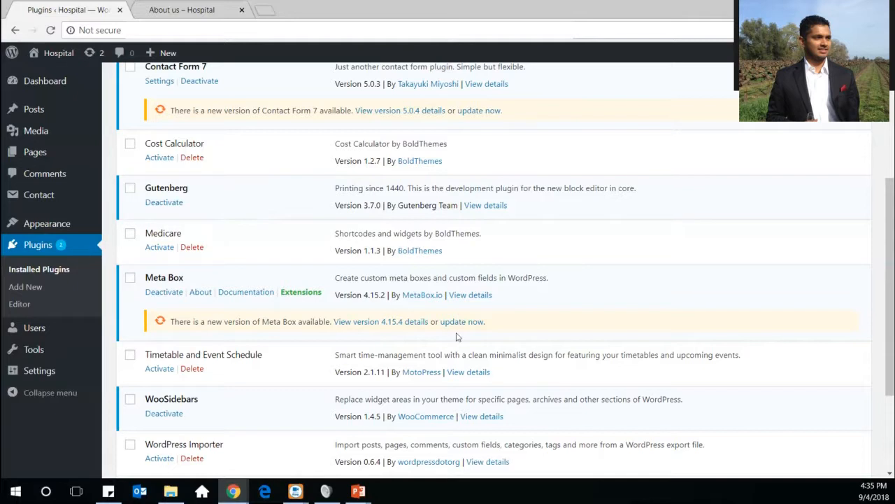
click(159, 369)
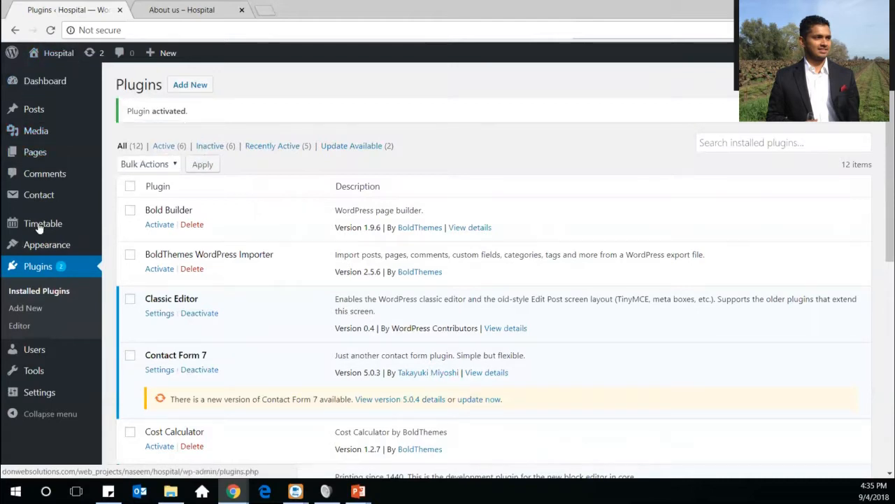
mouse_move(44, 221)
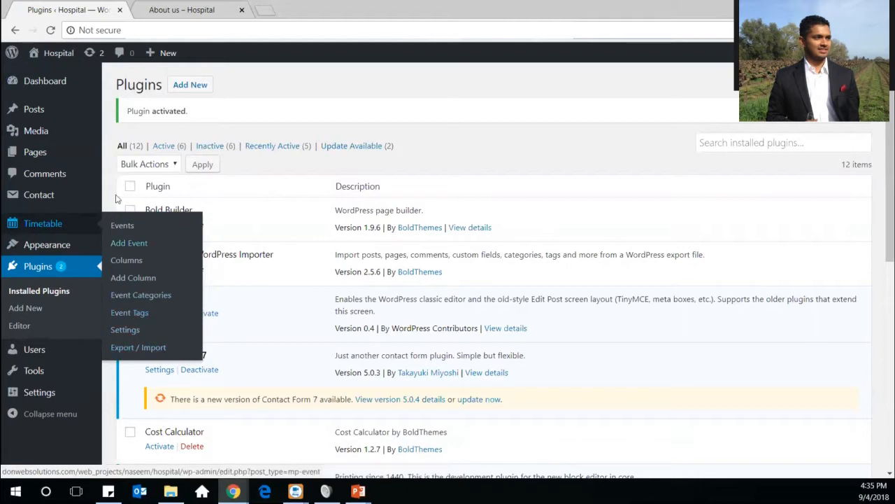
click(36, 272)
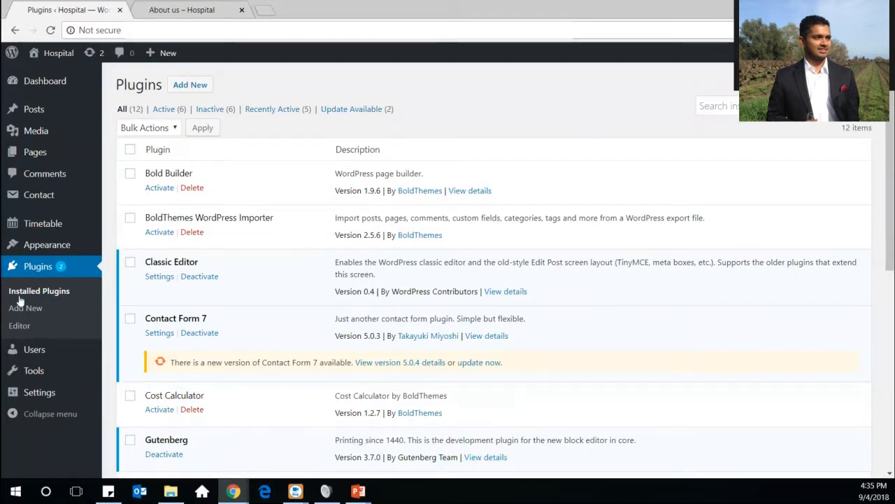
mouse_move(25, 365)
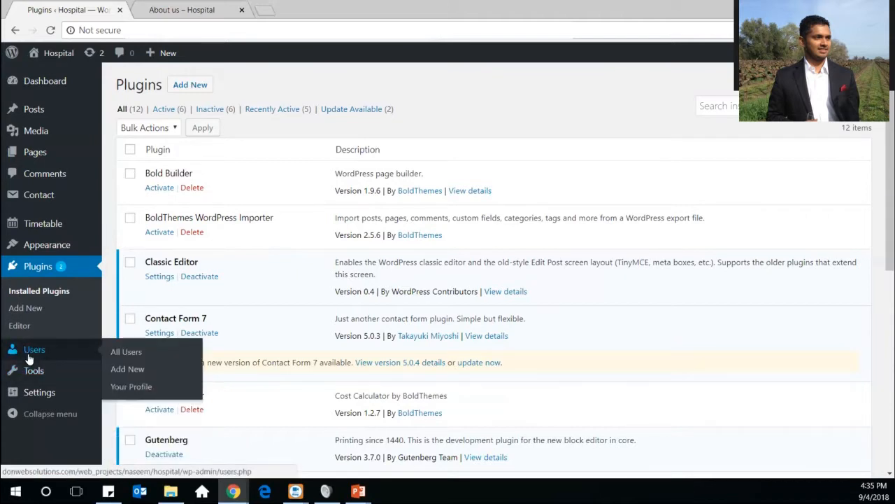
Go to Users and open the Add New User form, with Subscriber as the default role
click(28, 354)
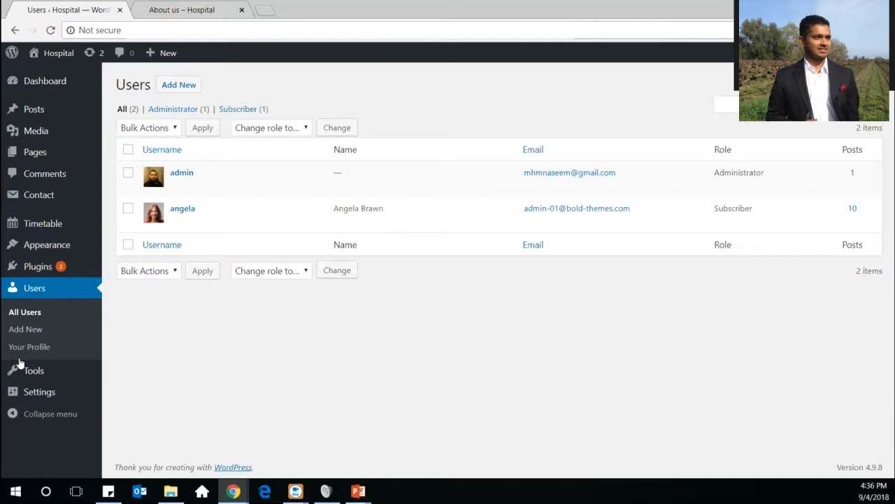
click(194, 84)
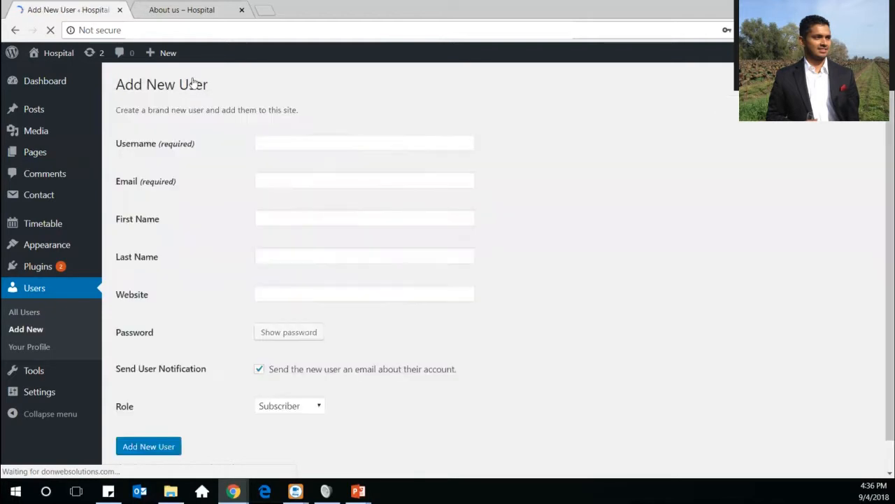
click(303, 406)
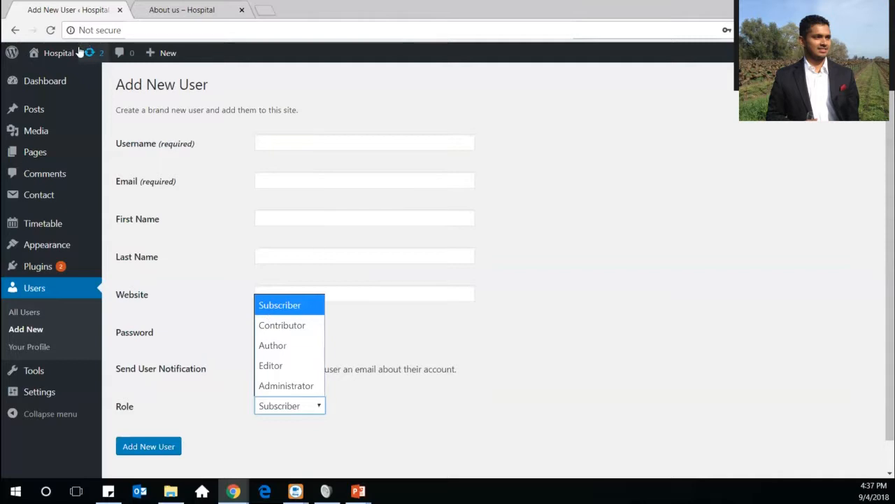
mouse_move(53, 81)
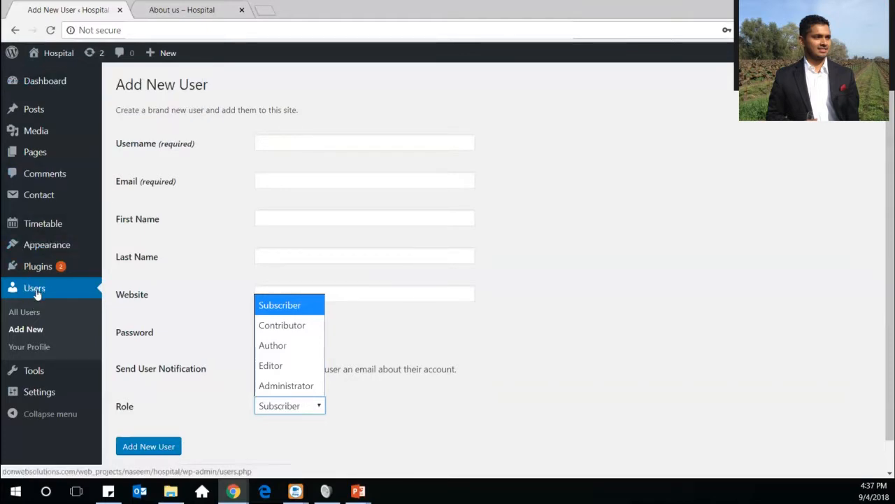
click(30, 347)
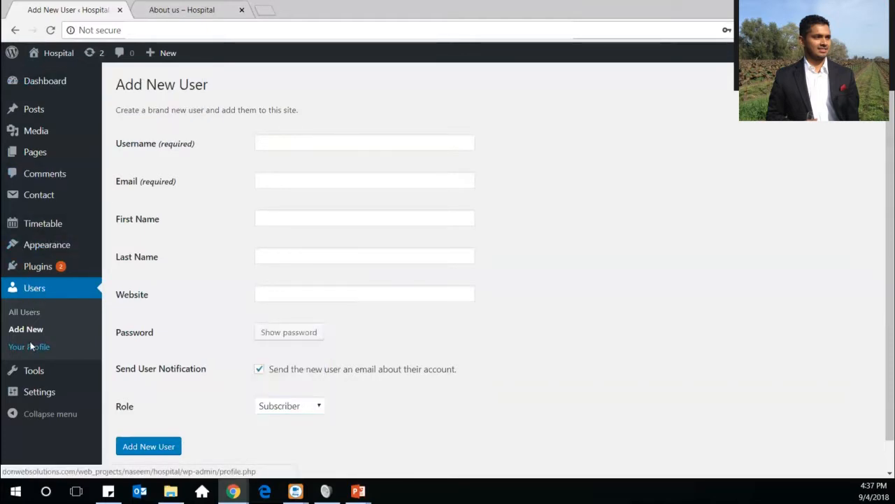
click(30, 341)
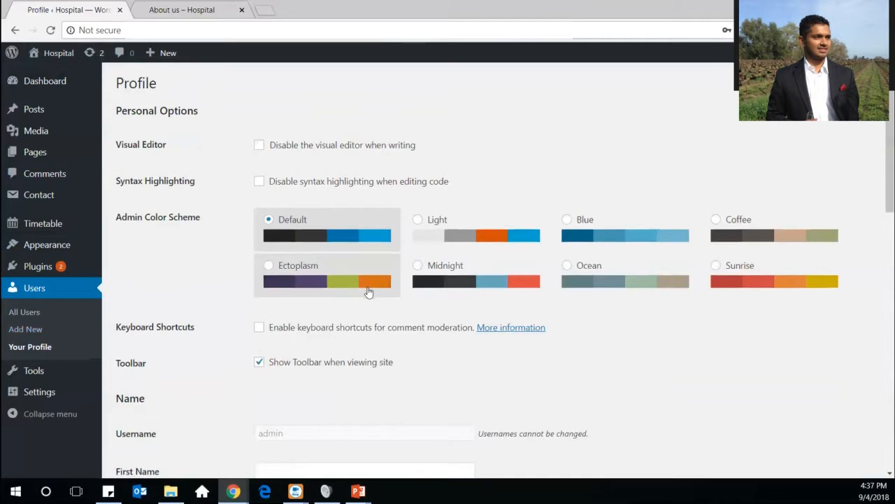
scroll(367, 292, down, 5)
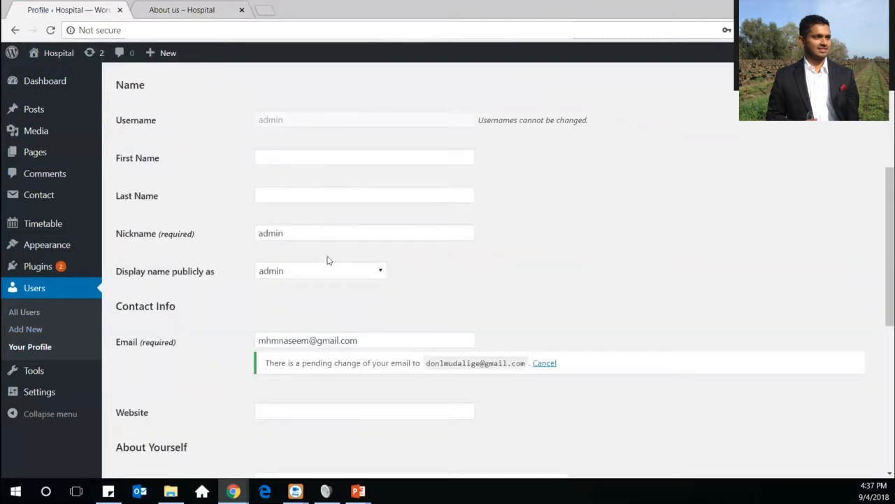
scroll(329, 262, up, 2)
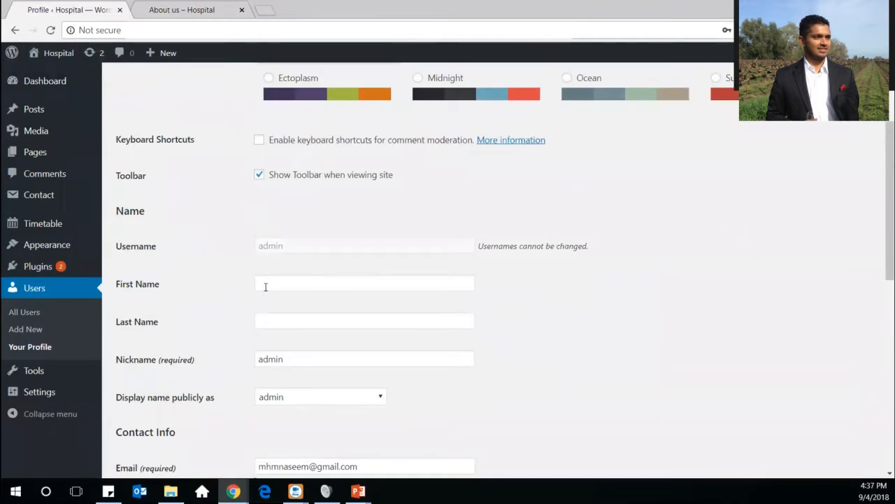
click(266, 287)
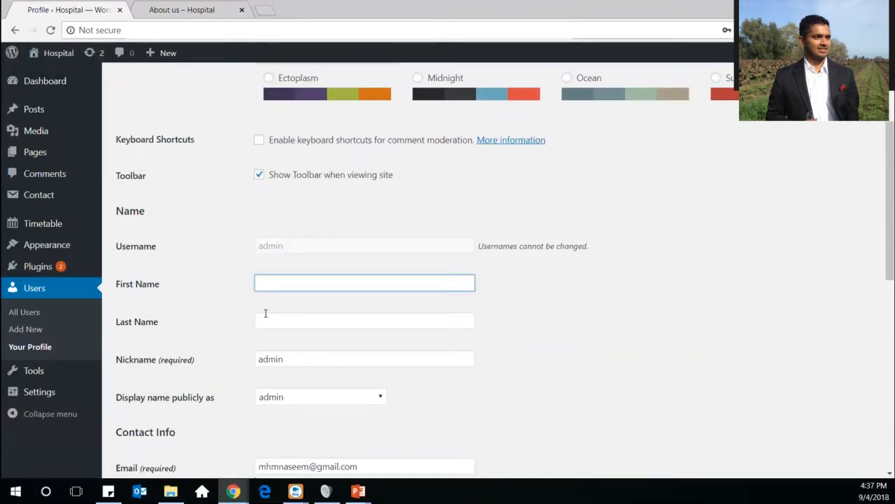
click(263, 320)
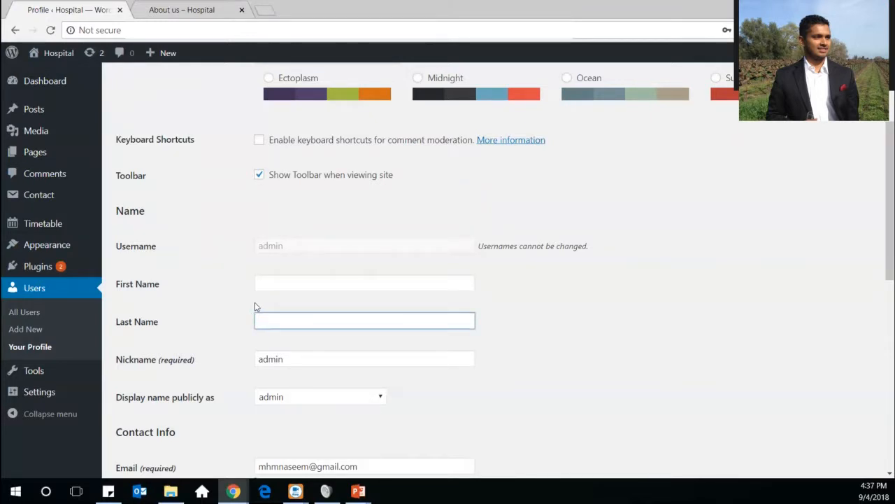
click(22, 328)
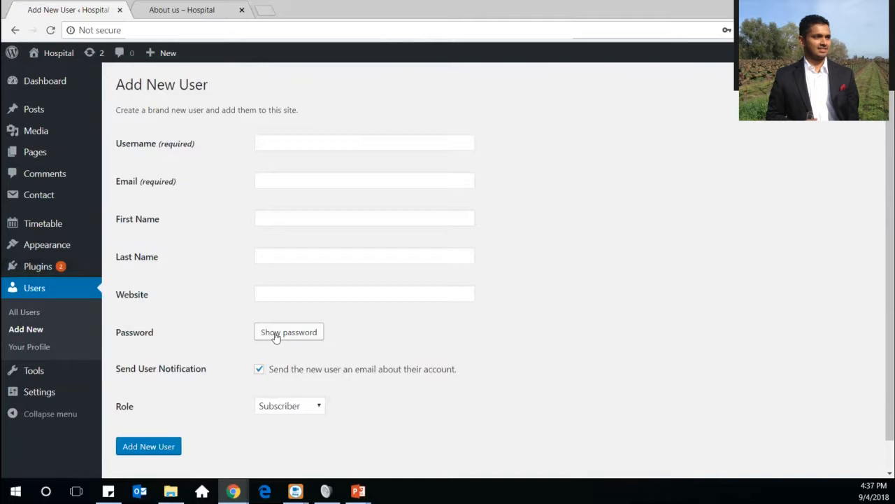
Return to All Users, listing one Administrator and one Subscriber with 10 posts
click(19, 318)
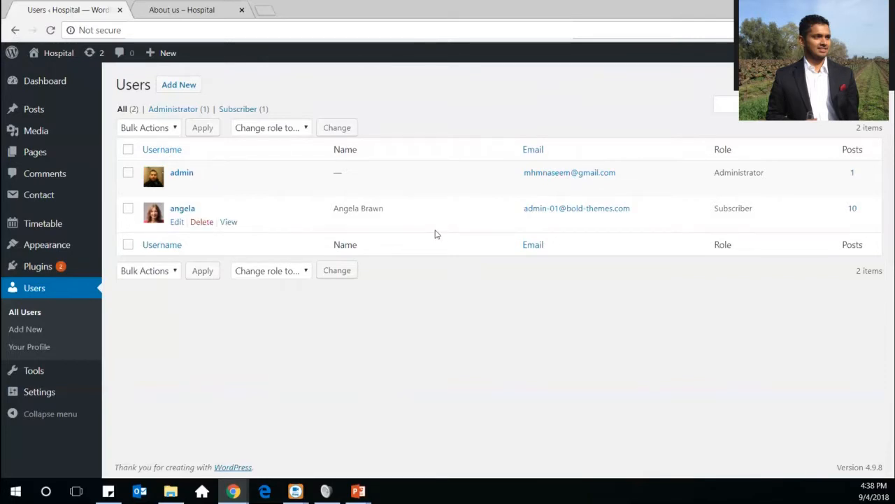
mouse_move(22, 375)
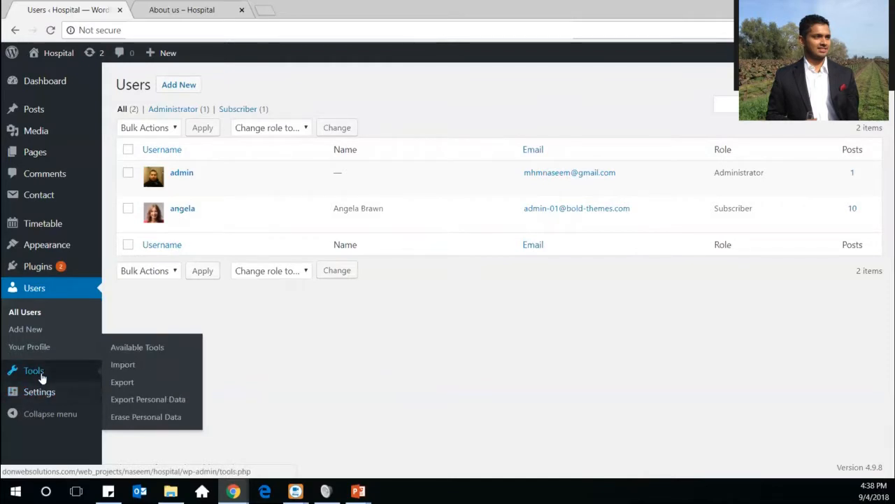
View Tools > Available Tools, then browse the Import page's Blogger, RSS, Timetable and WordPress importers
click(154, 355)
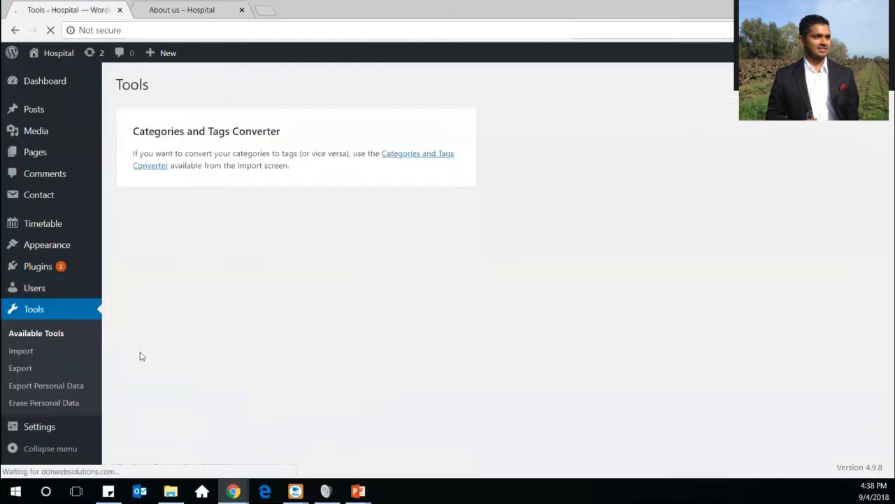
click(22, 356)
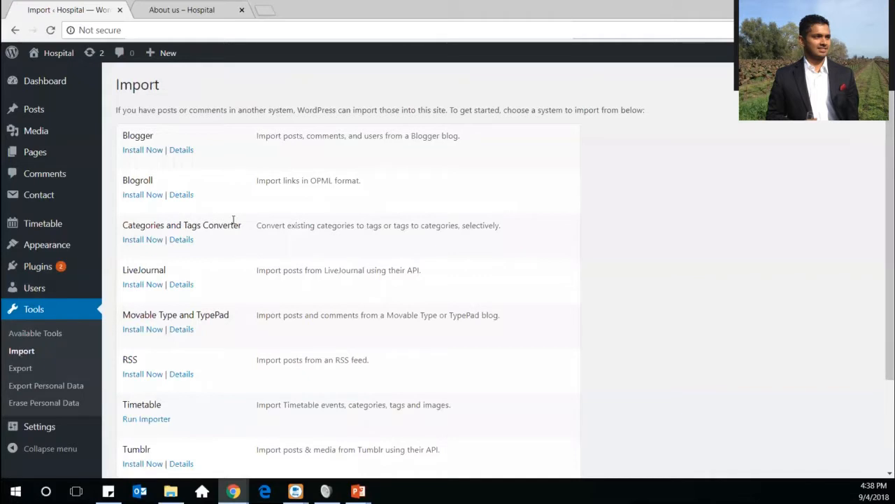
scroll(234, 224, down, 3)
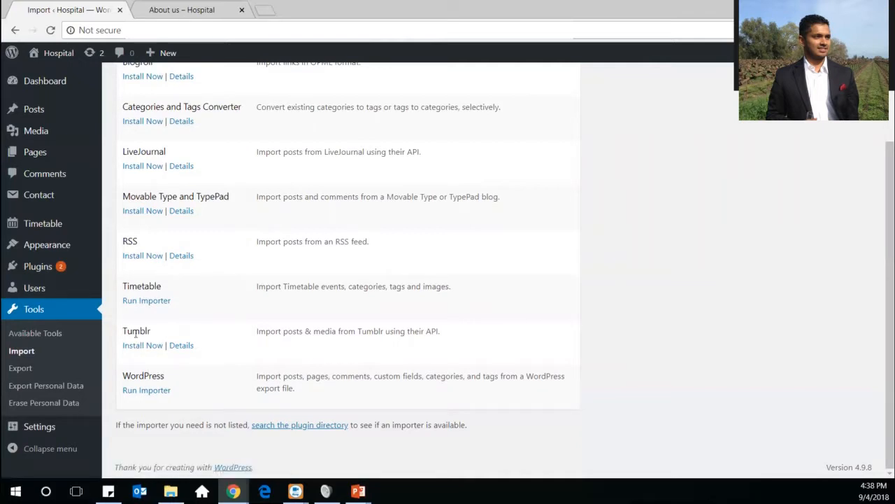
scroll(136, 333, up, 2)
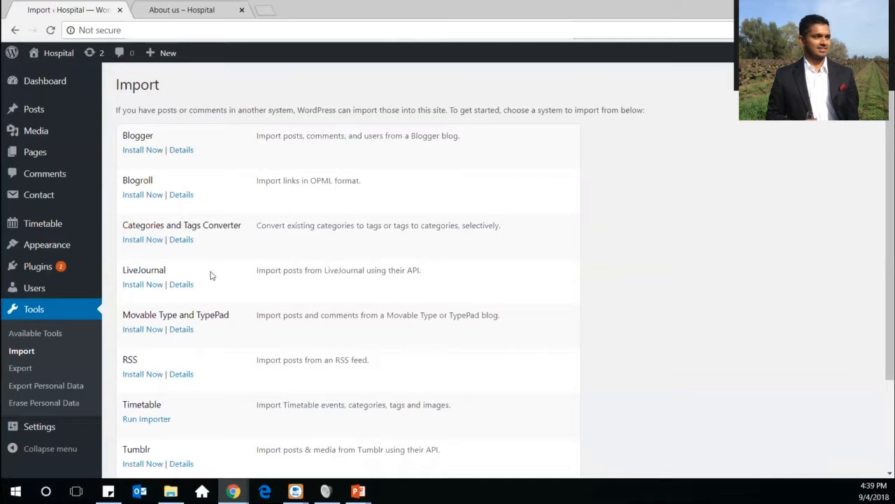
scroll(215, 285, down, 3)
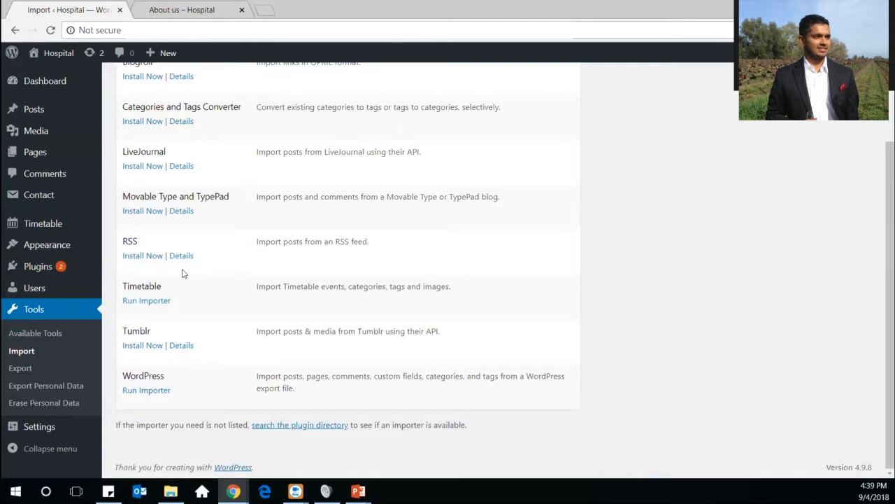
Open Tools > Export and review the All content, Posts, Pages and Media choices
click(18, 369)
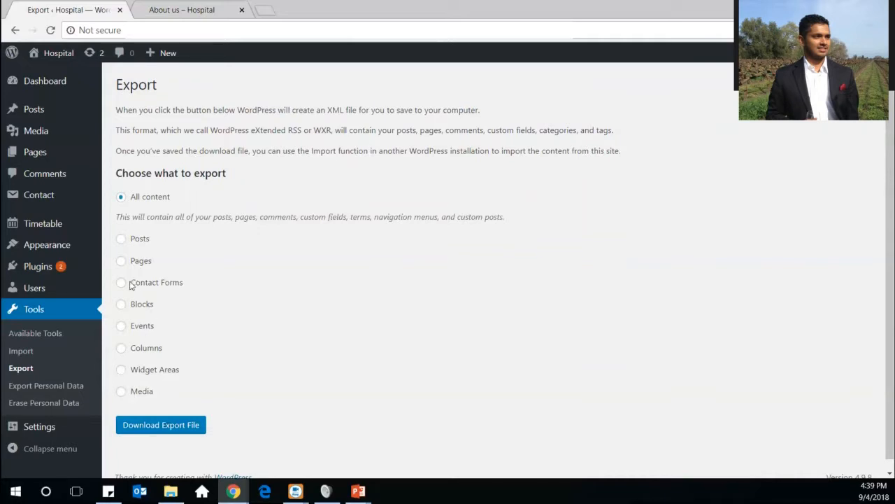
scroll(133, 279, down, 1)
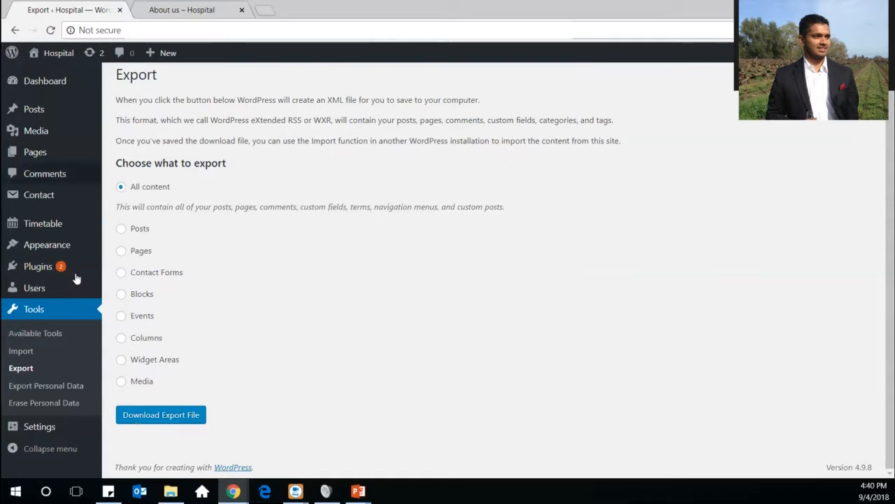
Open Tools > Export Personal Data, whose request list is empty
click(25, 389)
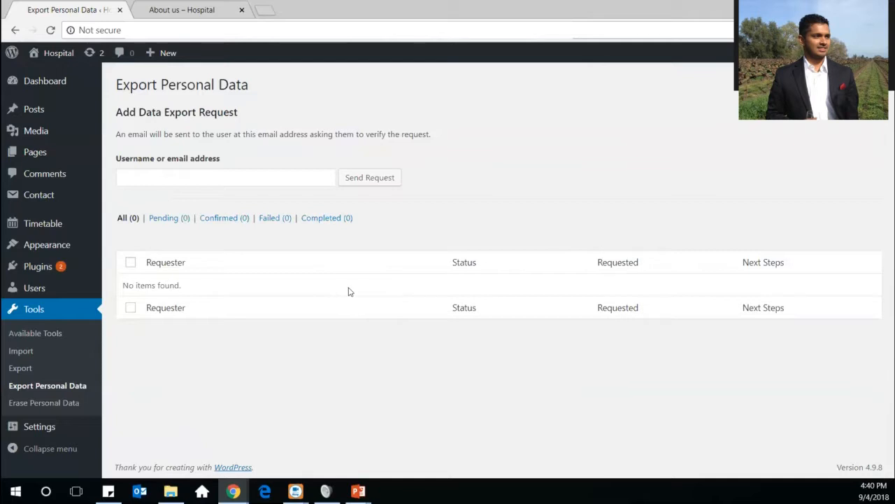
Open Settings > General, showing site title Hospital and tagline 'Just another WordPress site'
click(37, 429)
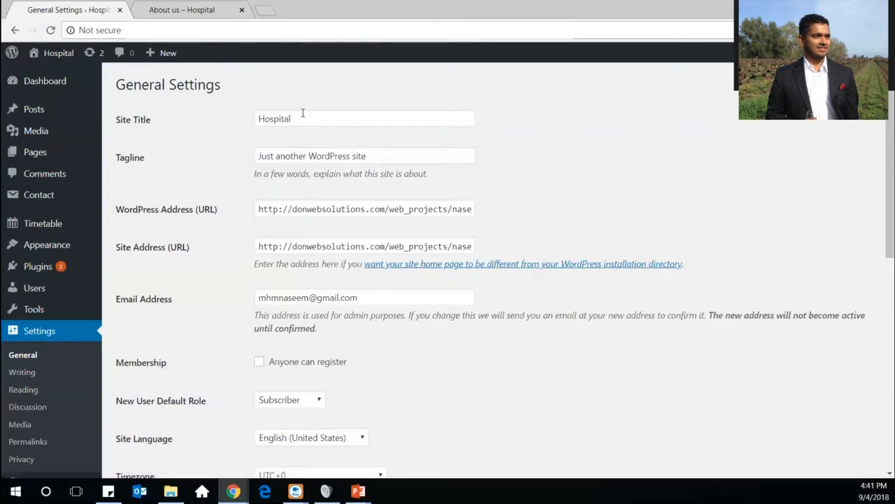
scroll(595, 172, down, 5)
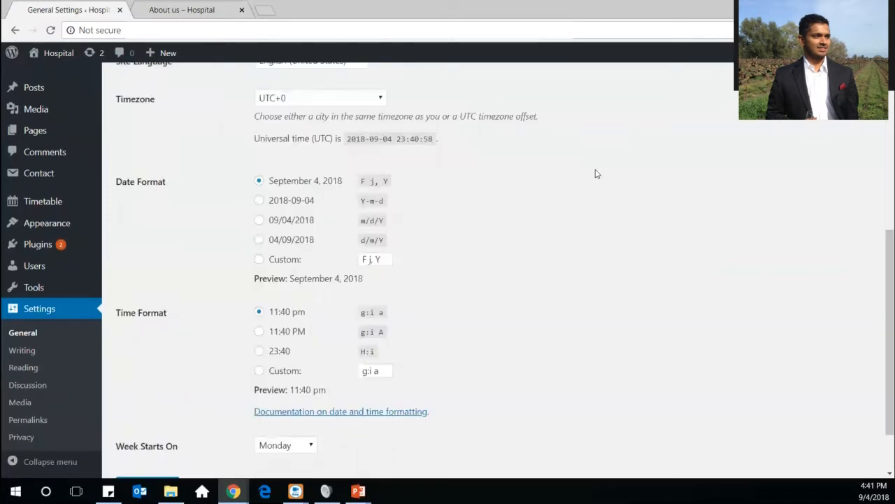
scroll(595, 173, up, 5)
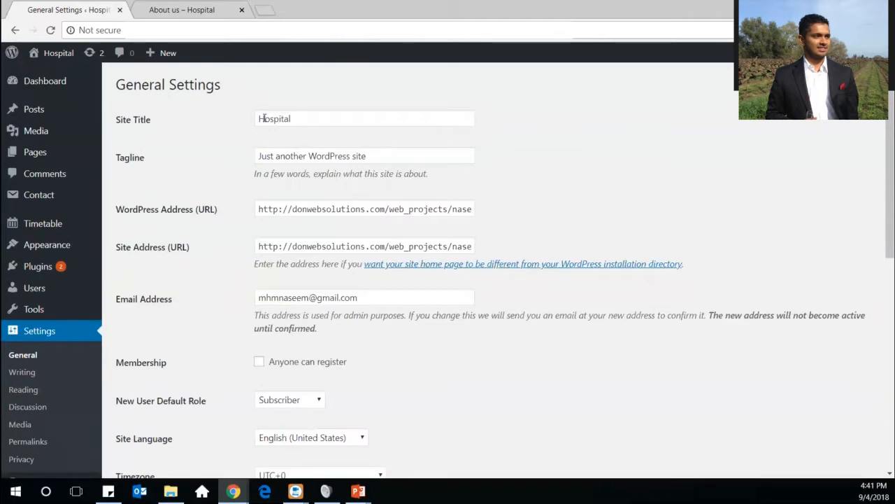
drag(305, 119, 238, 105)
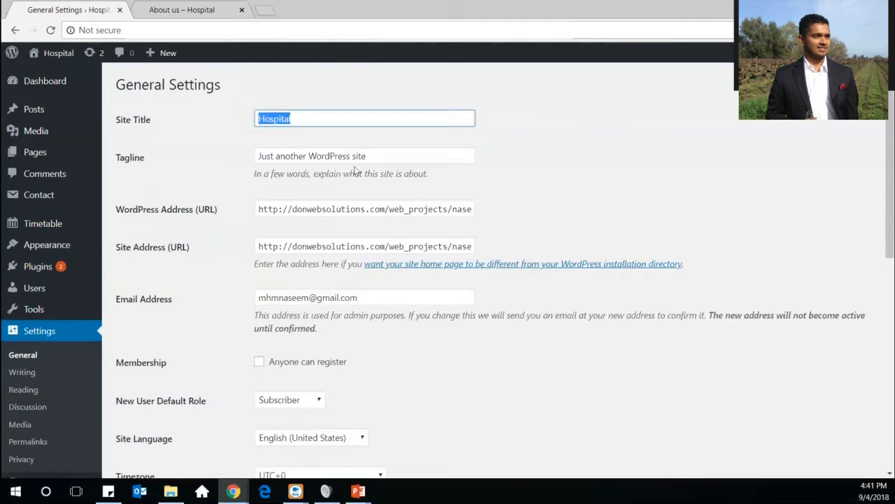
drag(376, 157, 268, 145)
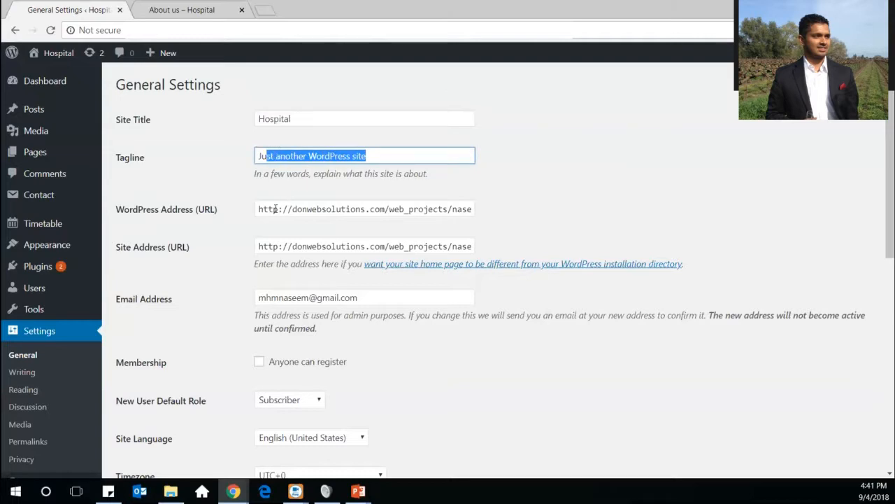
drag(256, 209, 575, 229)
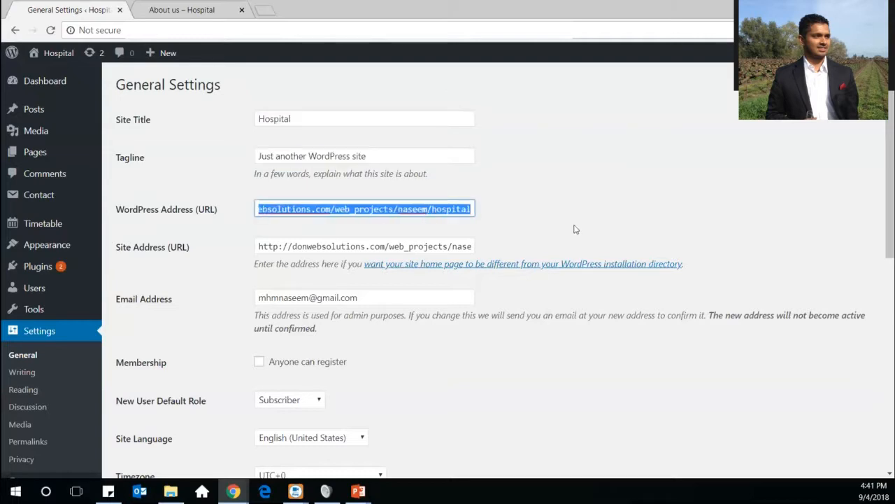
click(420, 208)
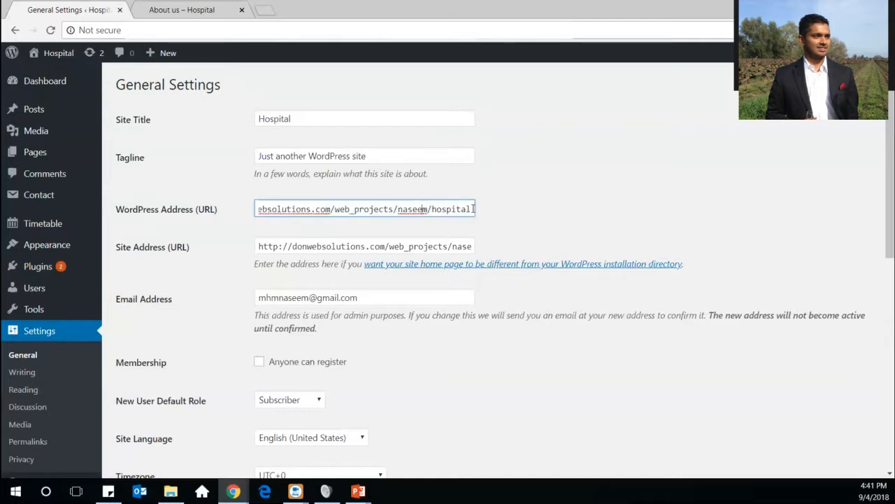
drag(474, 208, 167, 152)
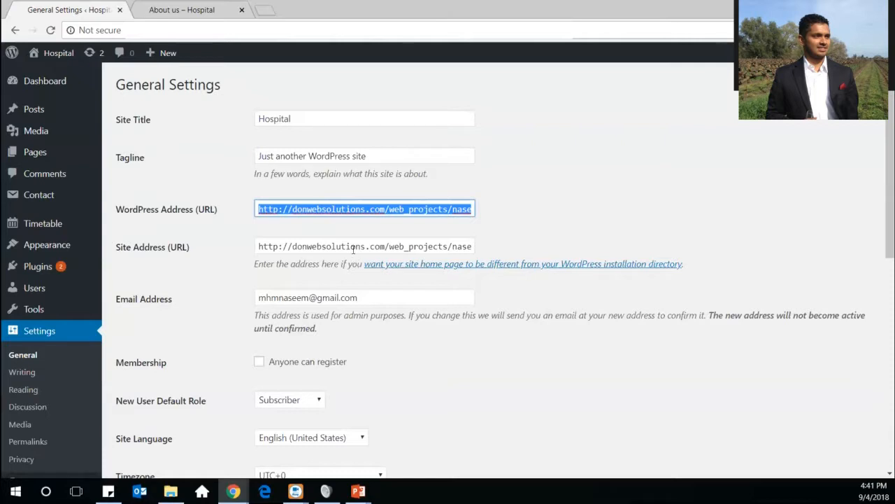
drag(356, 248, 553, 254)
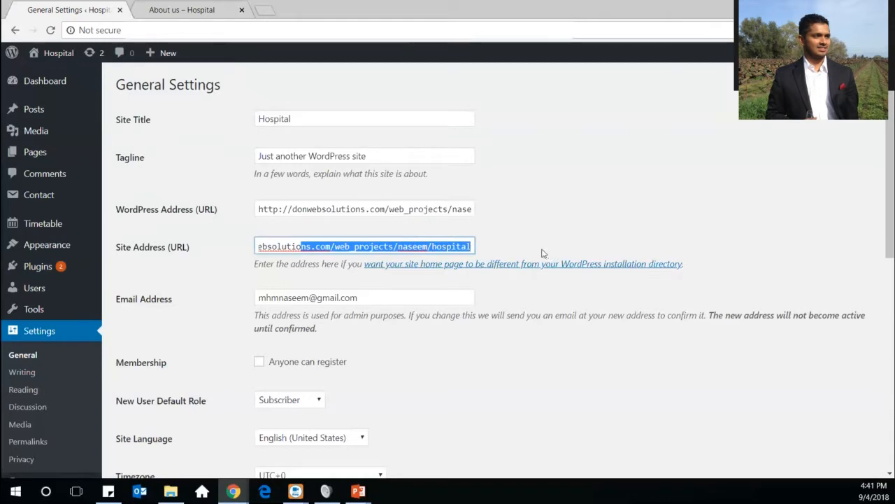
click(443, 212)
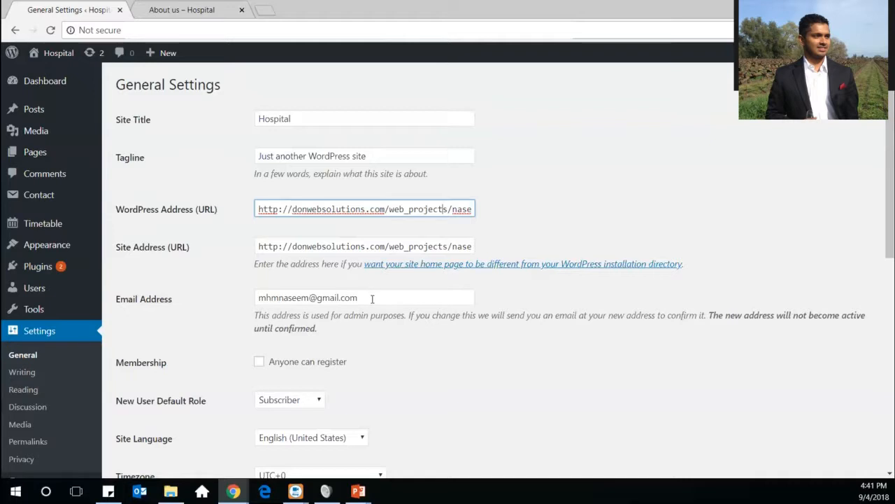
drag(372, 299, 240, 284)
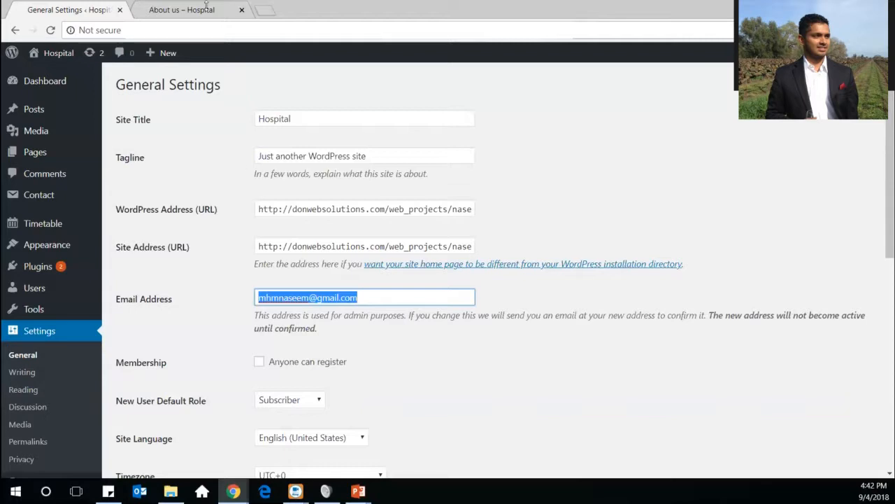
click(290, 298)
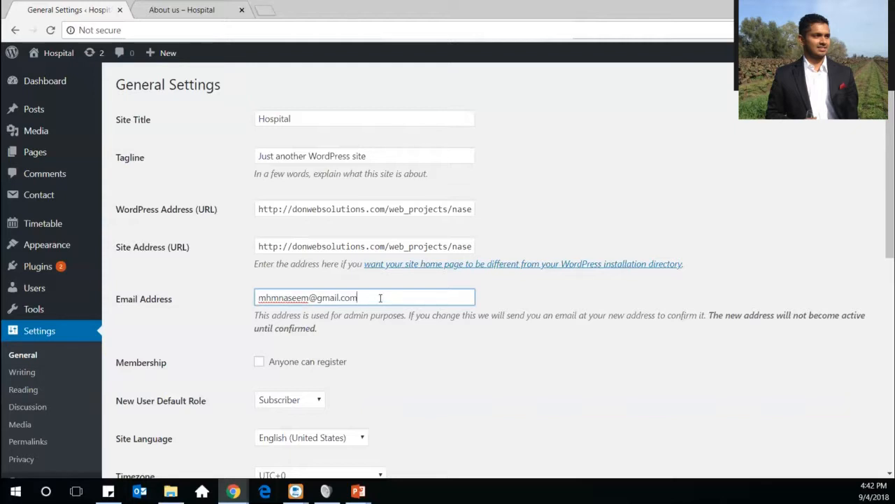
scroll(380, 297, down, 3)
scroll(380, 302, up, 1)
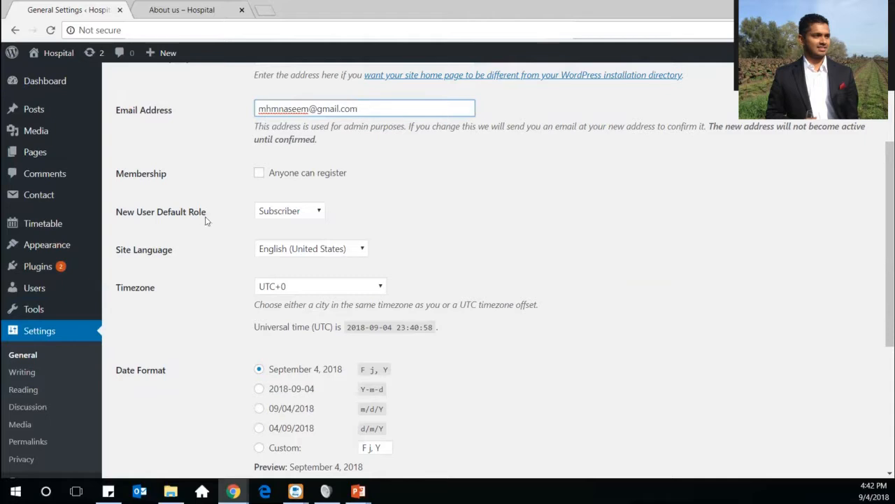
click(318, 215)
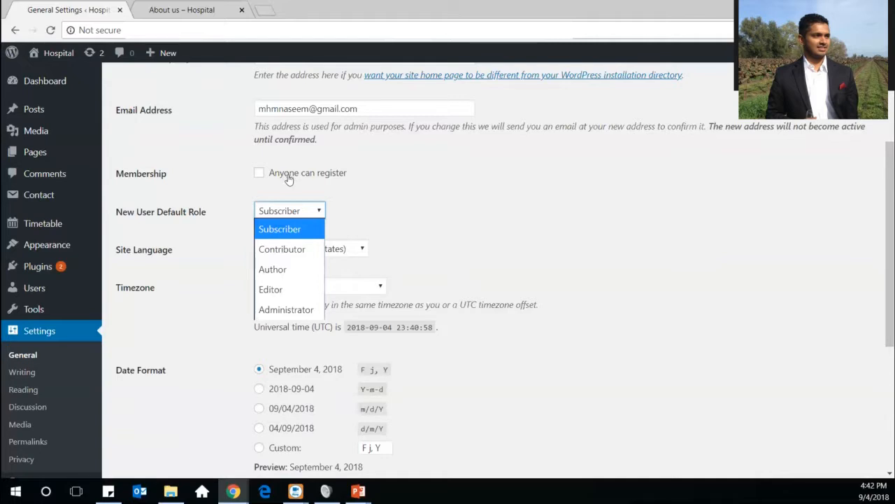
click(272, 231)
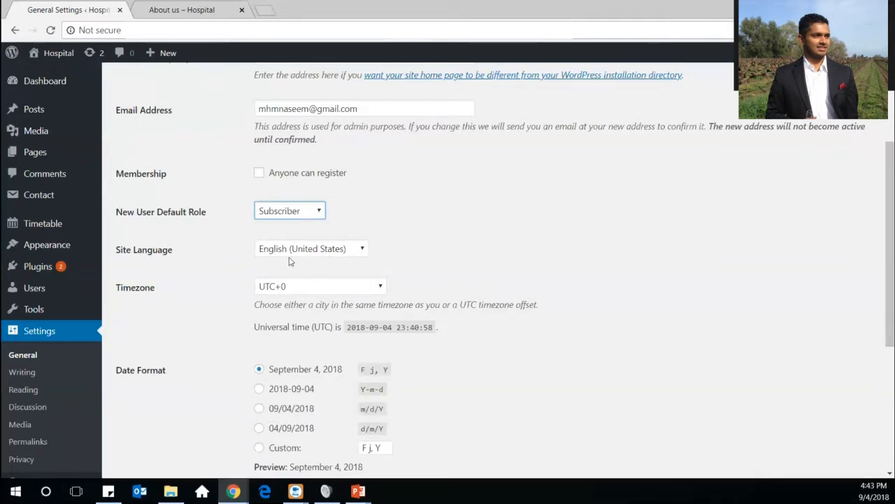
click(287, 249)
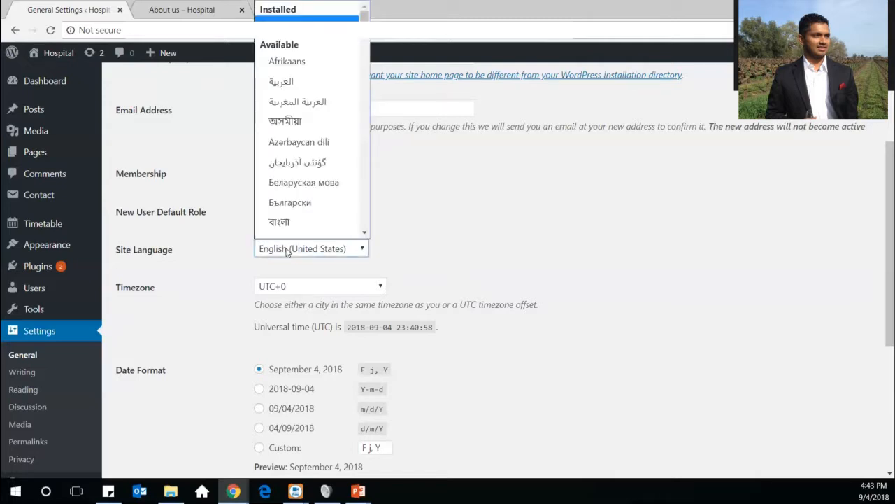
click(287, 250)
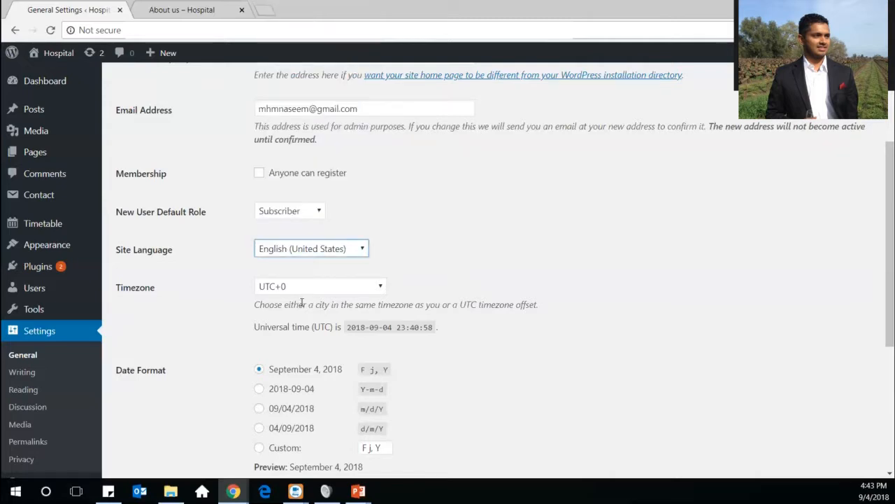
click(296, 286)
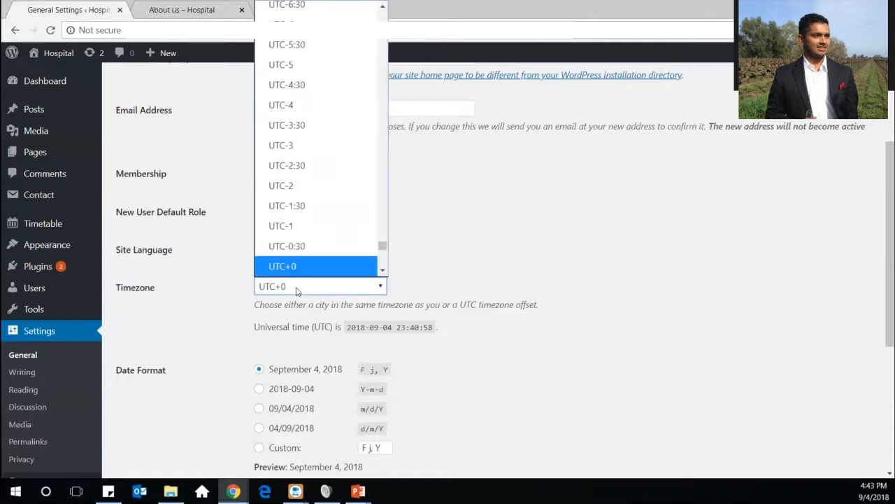
click(296, 290)
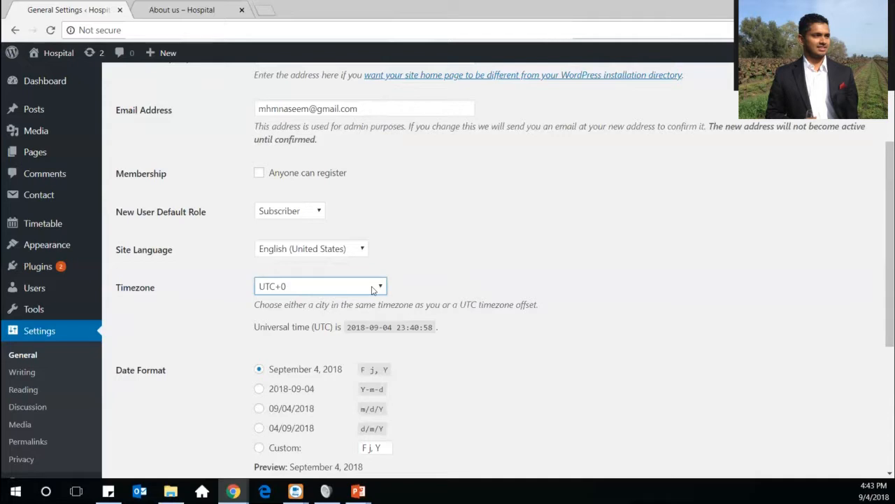
double_click(678, 428)
scroll(600, 359, down, 3)
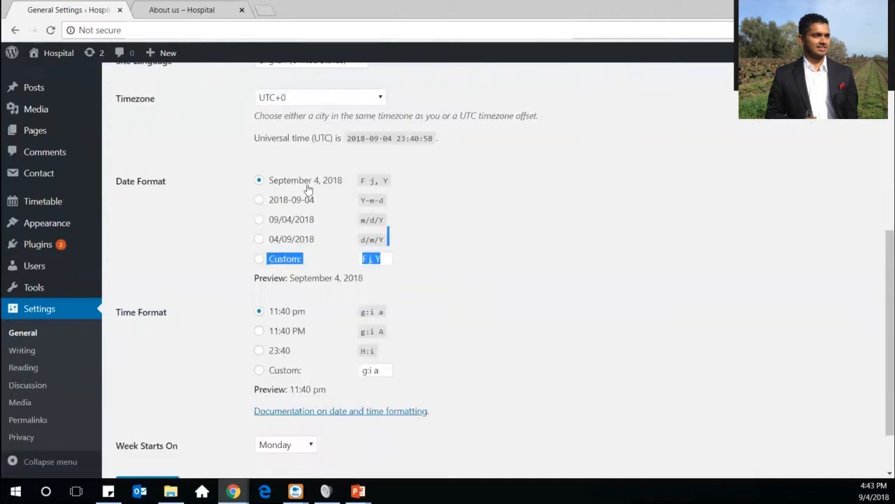
click(259, 200)
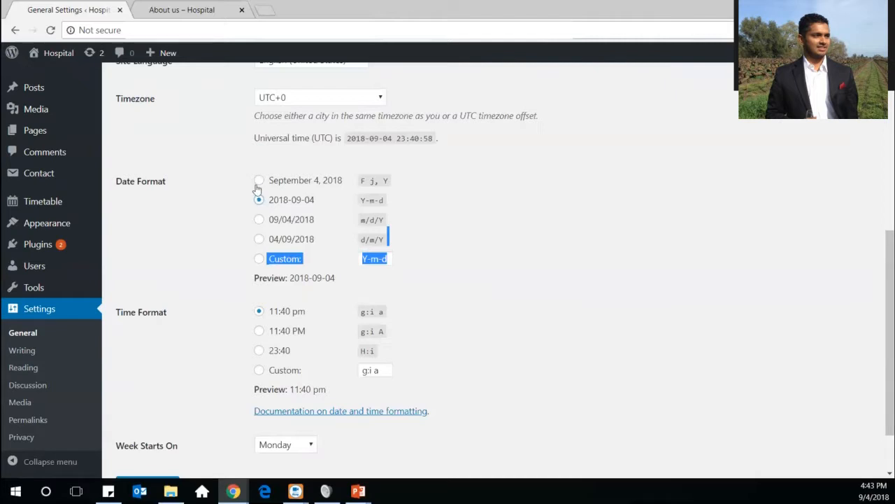
click(258, 180)
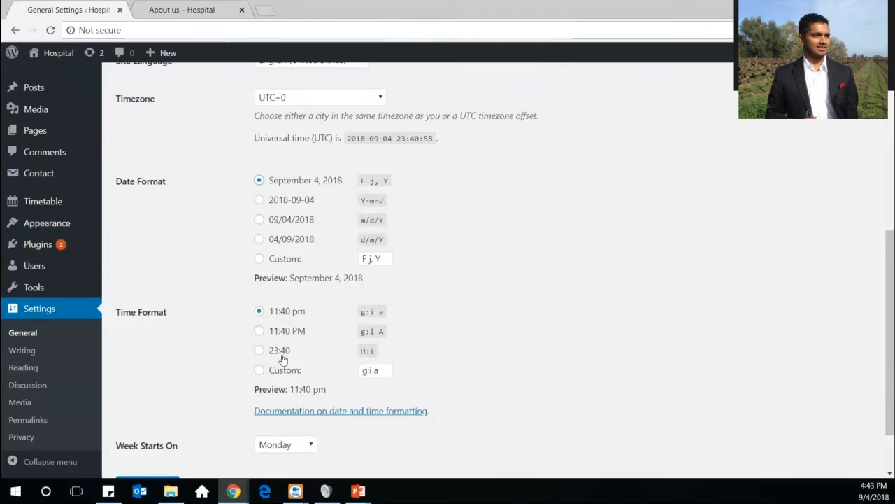
scroll(467, 351, down, 1)
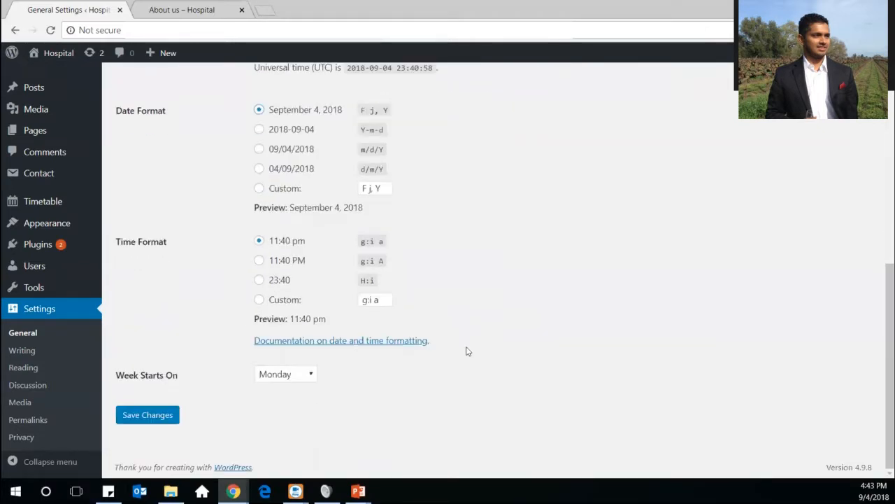
click(312, 376)
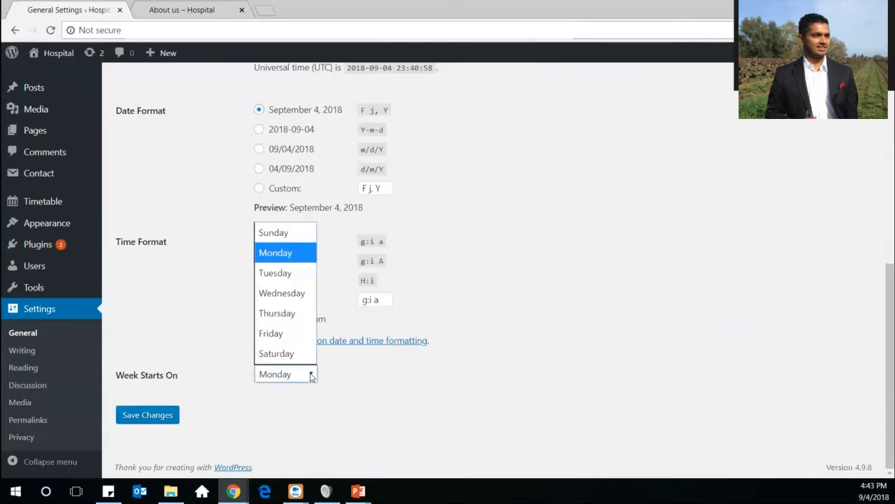
click(280, 252)
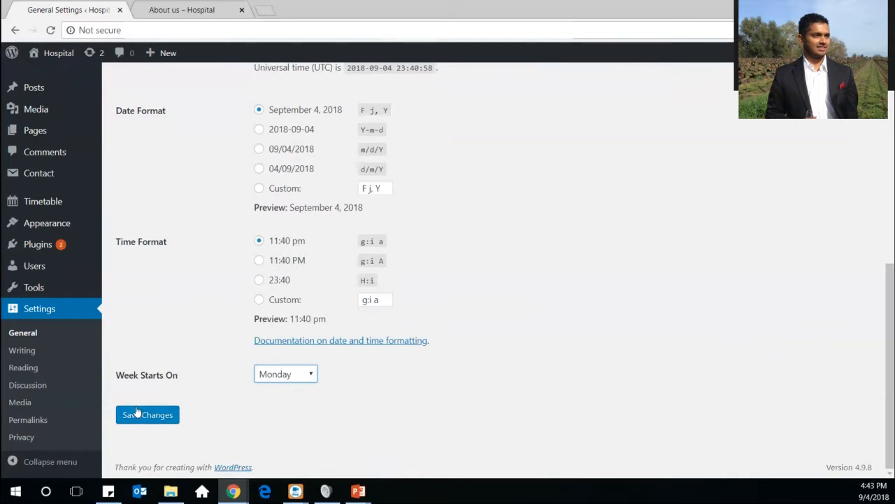
Open Writing Settings and keep Uncategorized as the default post category
click(23, 350)
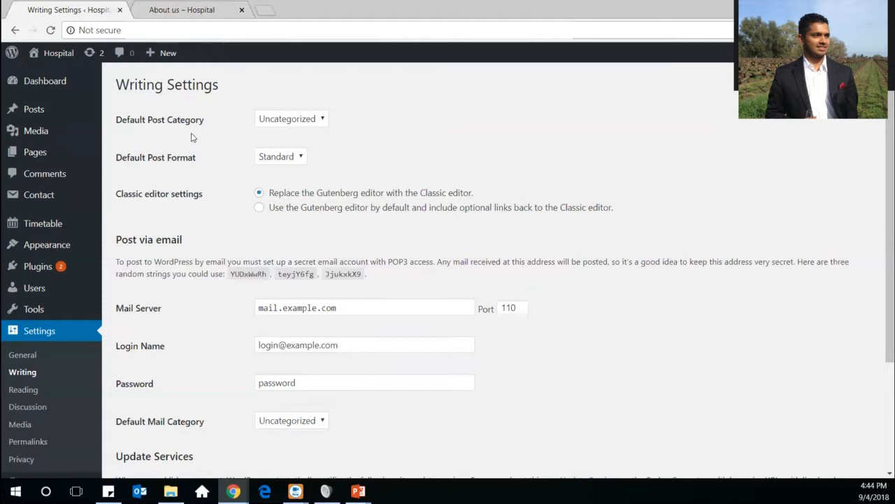
click(323, 120)
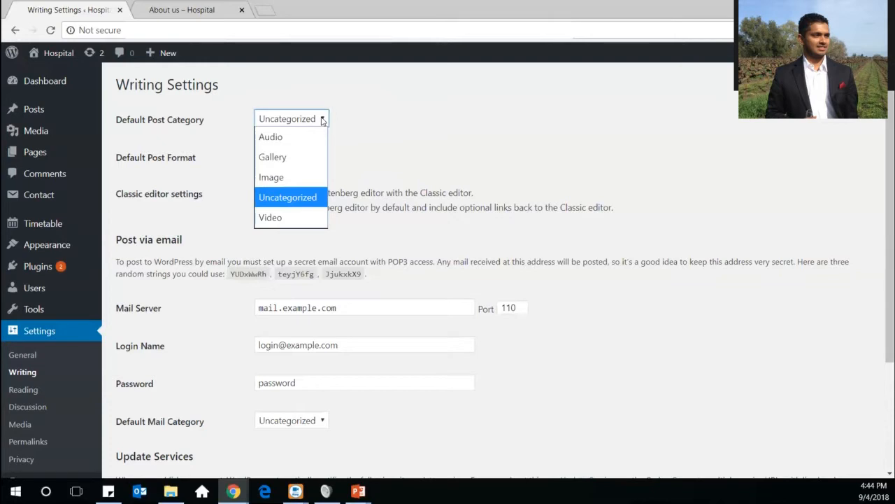
click(454, 166)
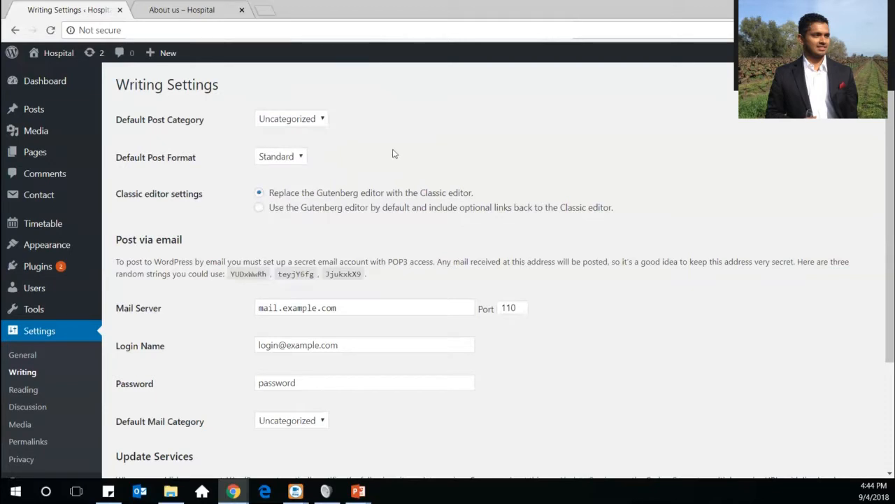
Keep Standard as default post format and the Classic editor replacing Gutenberg
click(297, 157)
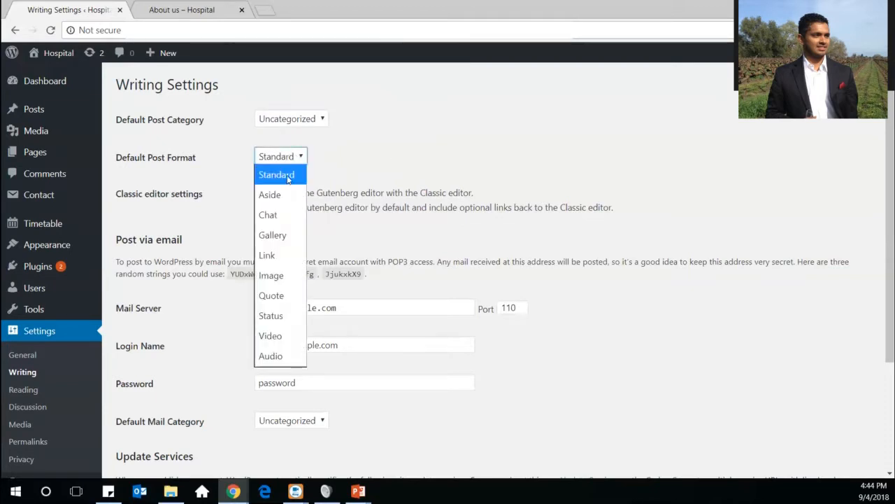
click(281, 156)
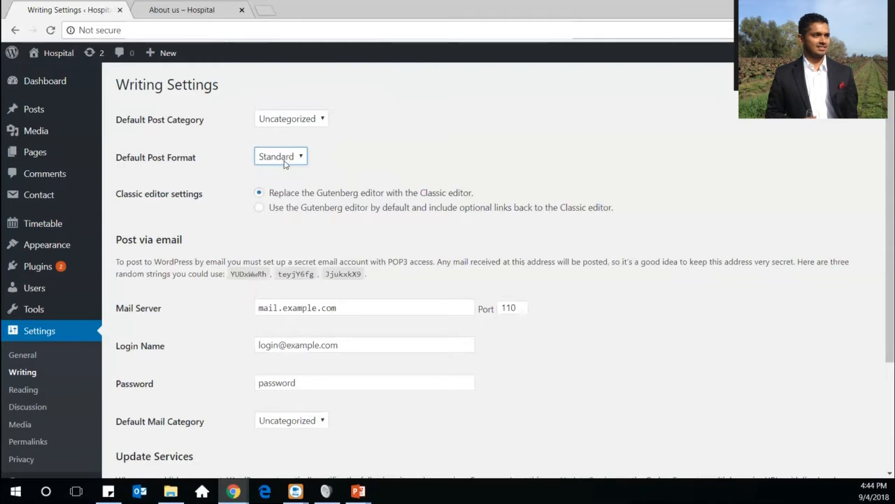
click(285, 161)
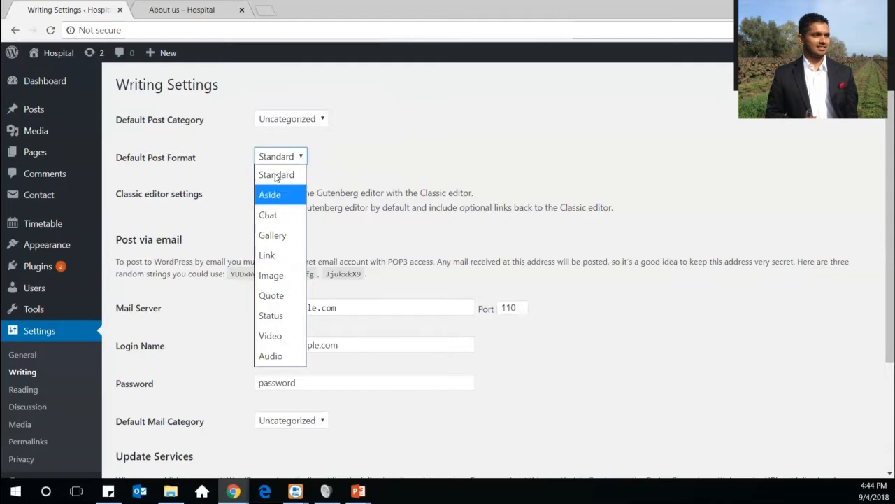
click(275, 174)
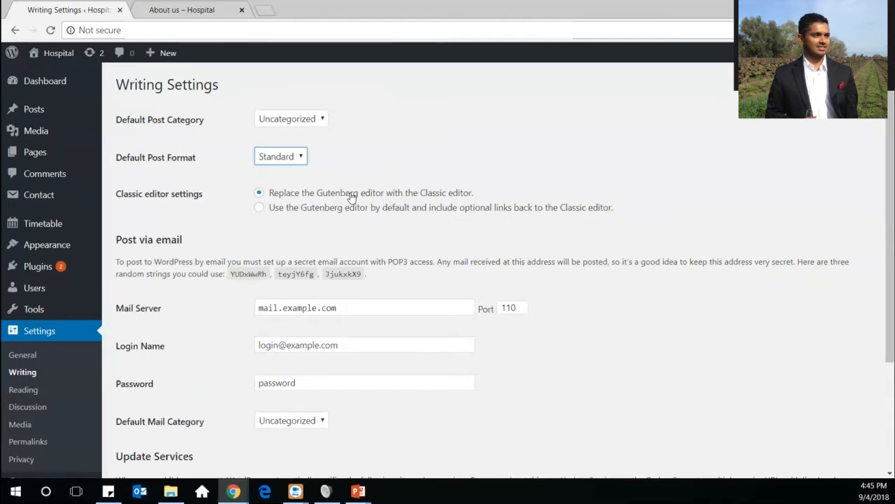
click(306, 208)
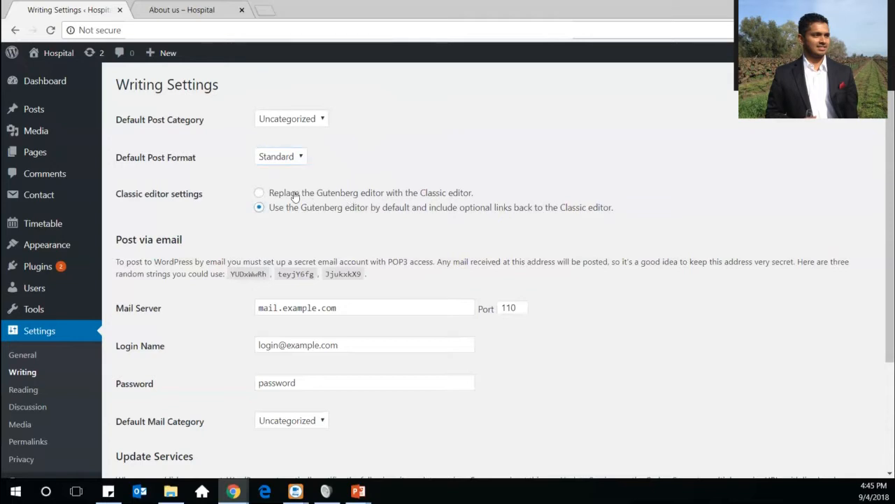
click(295, 196)
scroll(366, 257, down, 3)
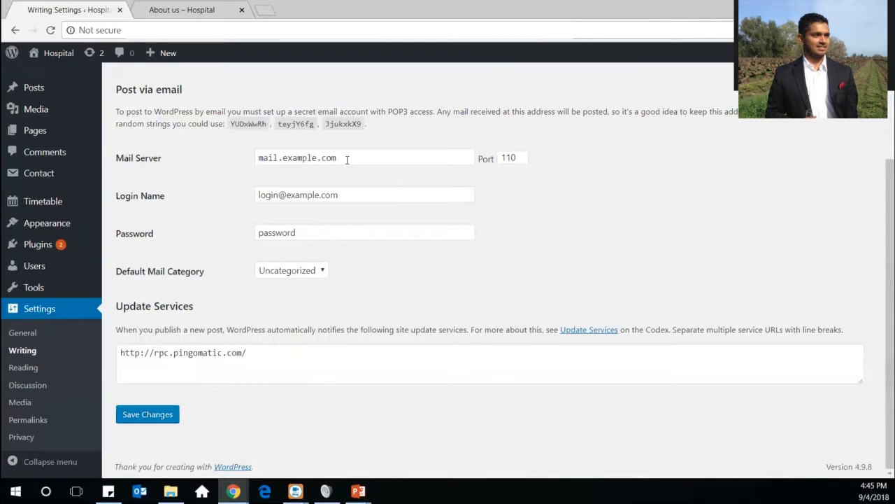
click(346, 160)
click(347, 195)
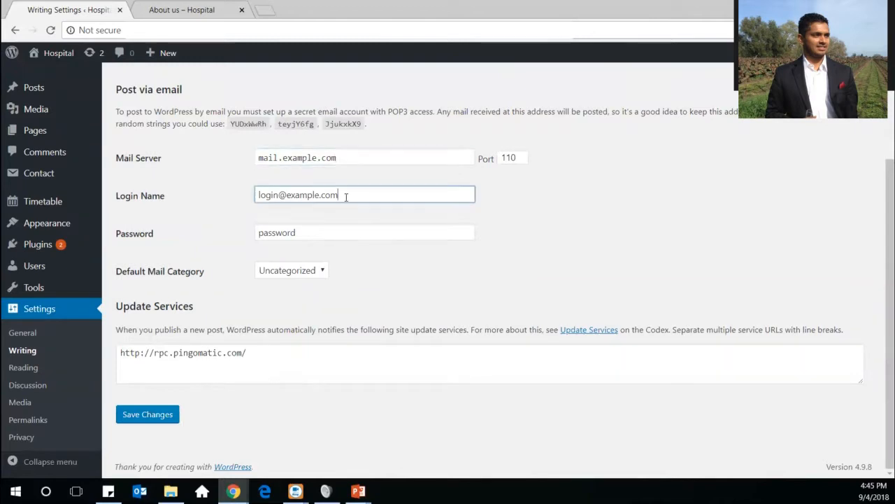
click(308, 236)
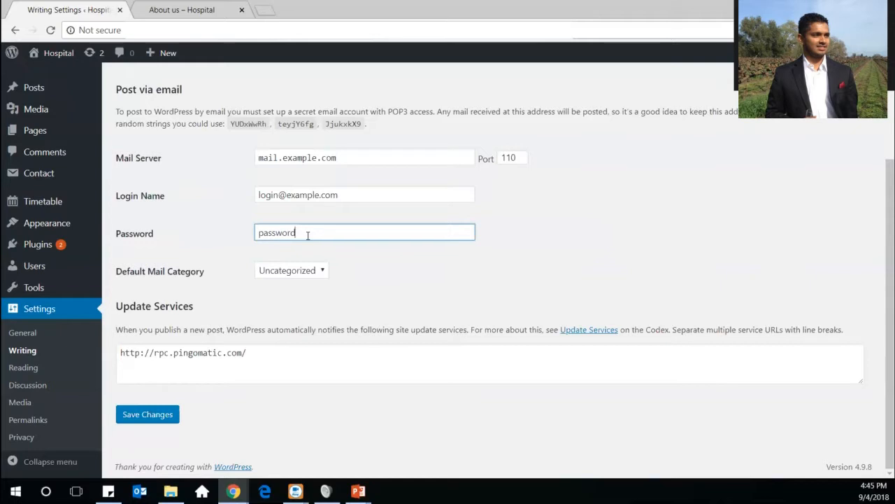
click(337, 196)
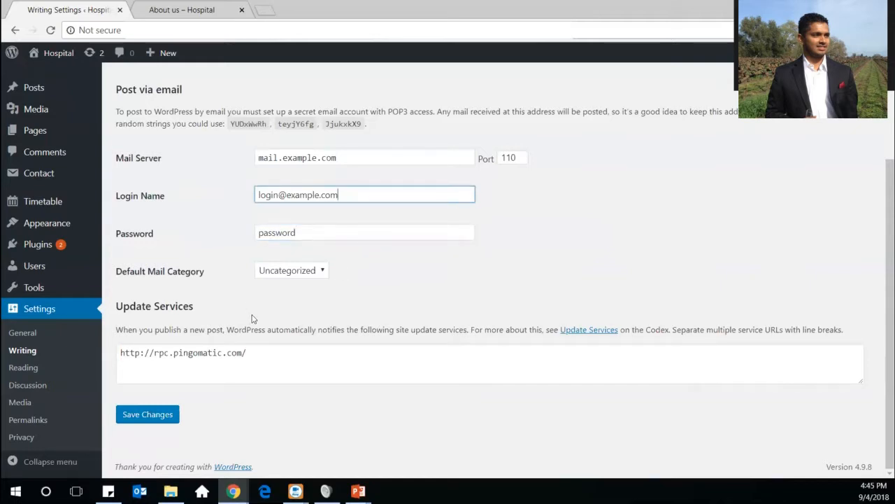
click(256, 348)
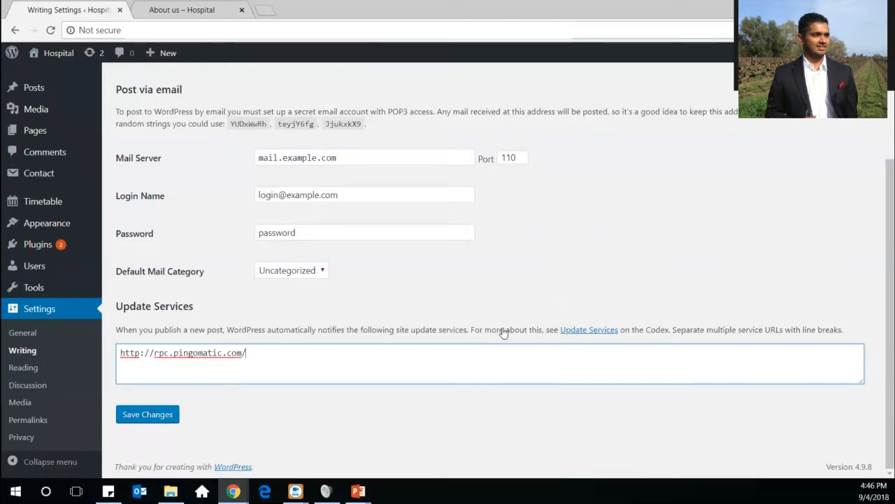
Open Reading Settings: static Home page as homepage, Blog as posts page, 10 posts per page
click(8, 373)
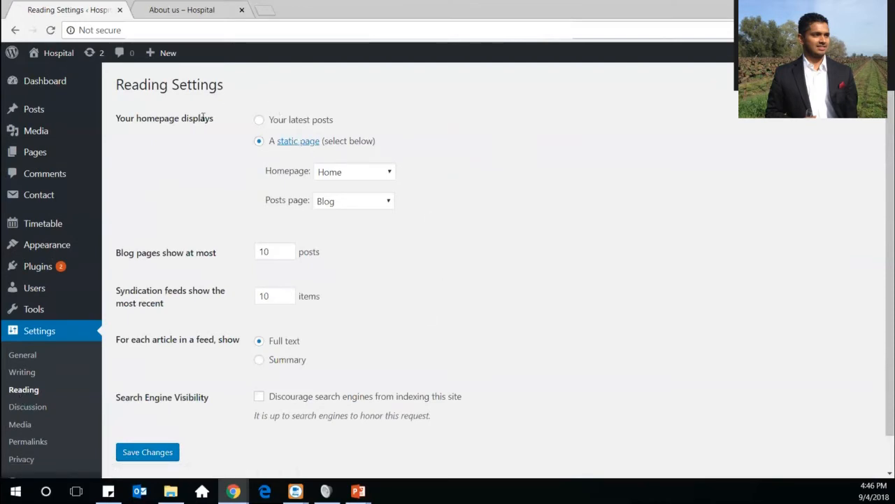
triple_click(110, 110)
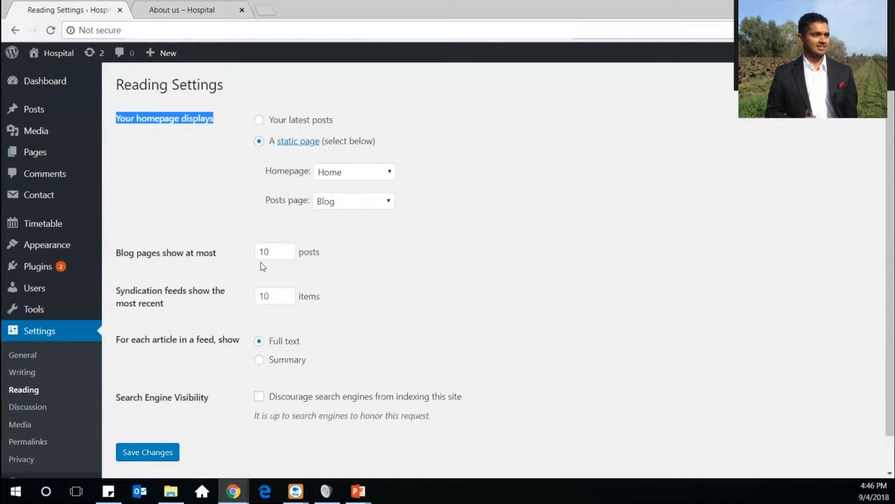
scroll(261, 265, down, 1)
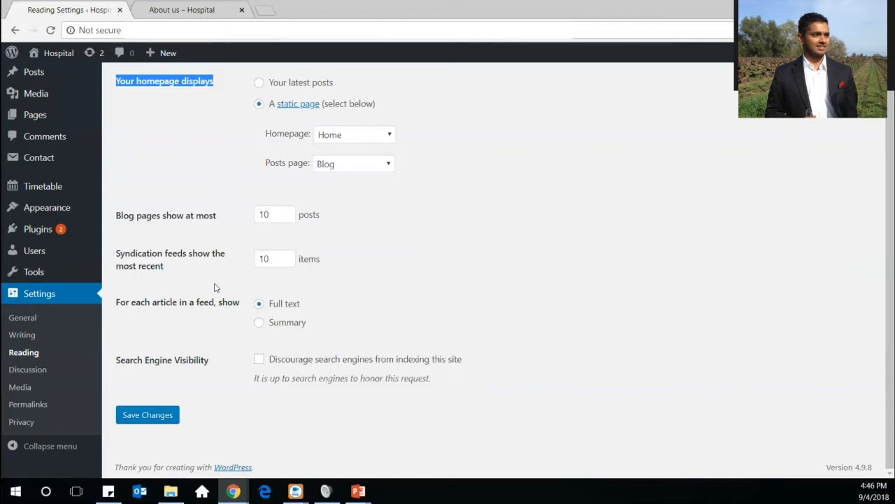
Open a new Chrome tab and load the DonWebSolutions website
click(265, 11)
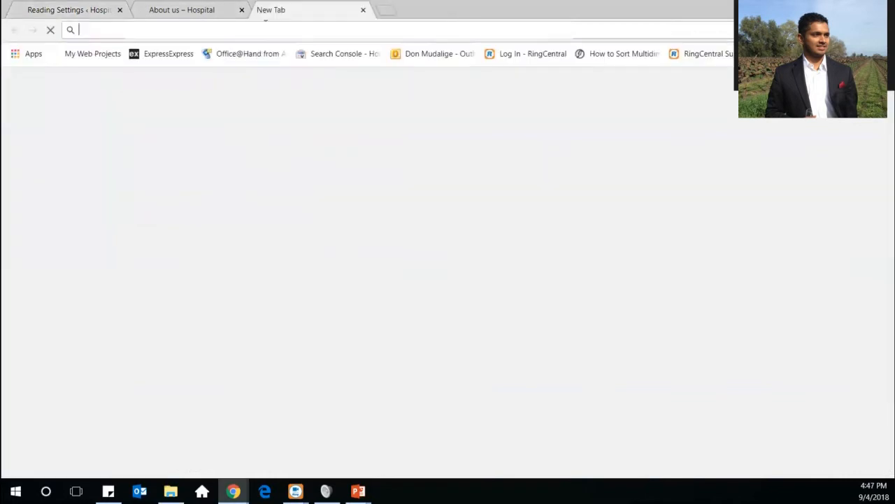
text(donwebsolu)
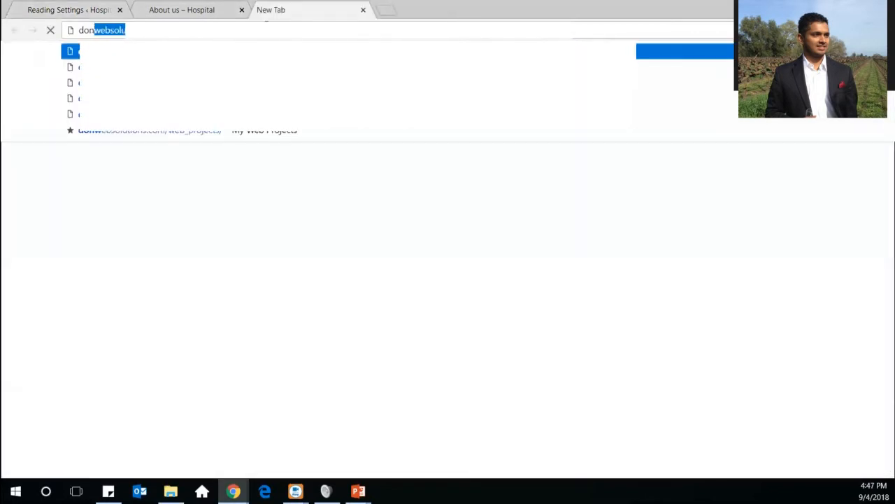
key(Right)
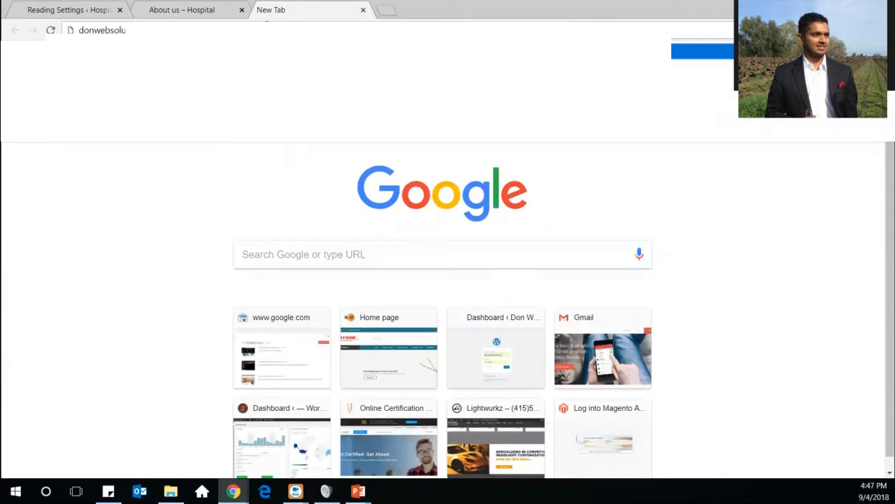
key(Return)
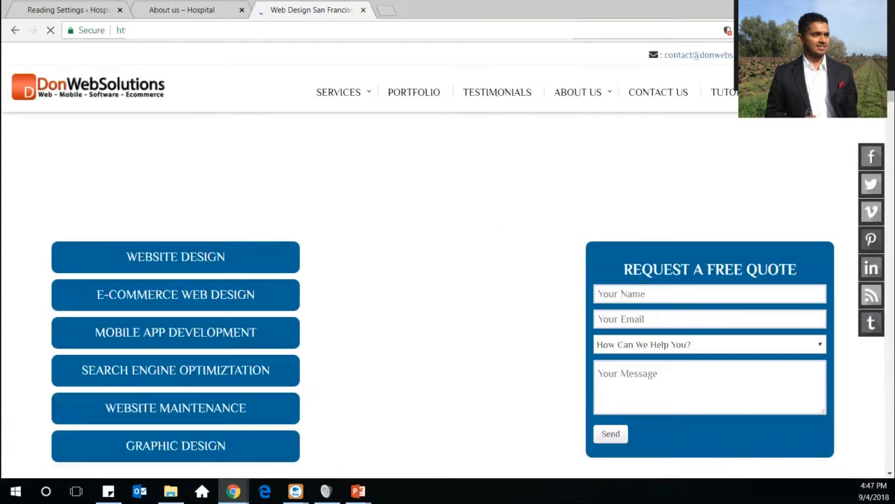
Browse DonWebSolutions' WordPress Tutorials list, including 'What Is WordPress? | WordPress 101'
mouse_move(742, 93)
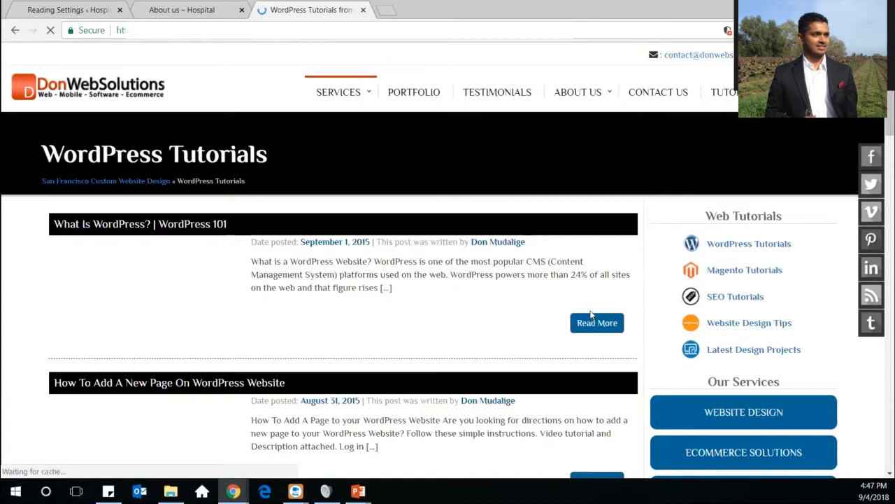
scroll(591, 315, down, 4)
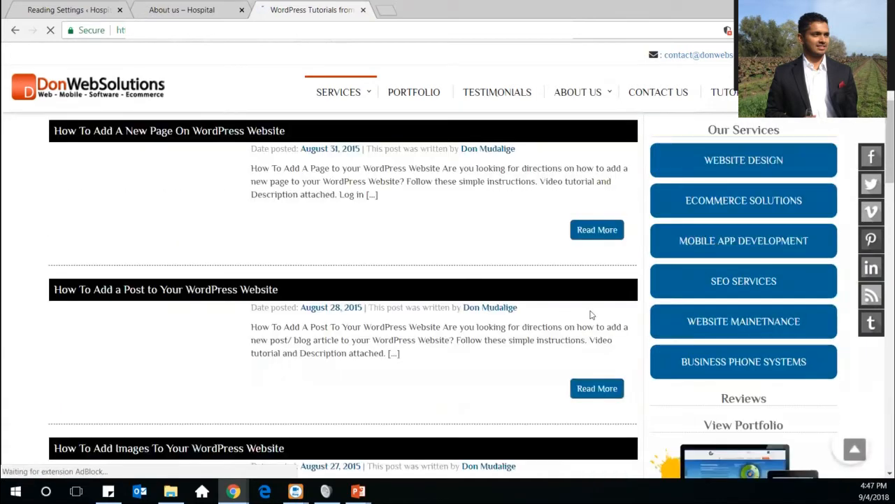
scroll(591, 315, up, 4)
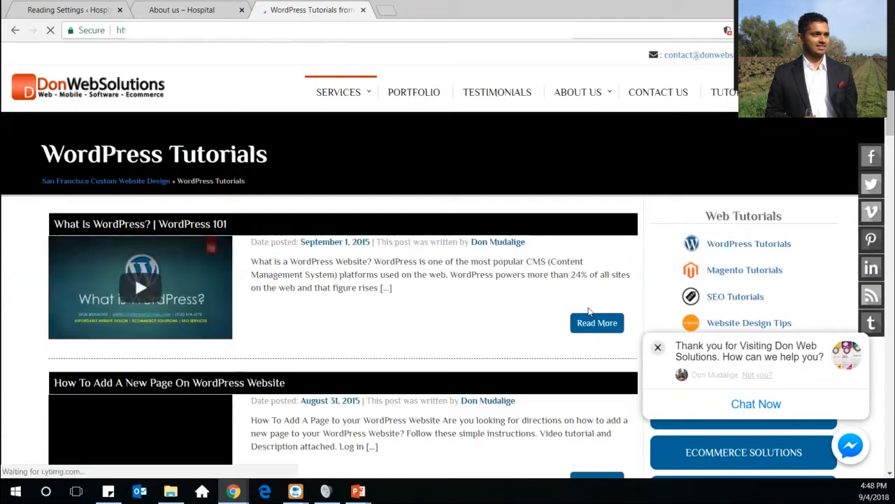
scroll(589, 312, down, 3)
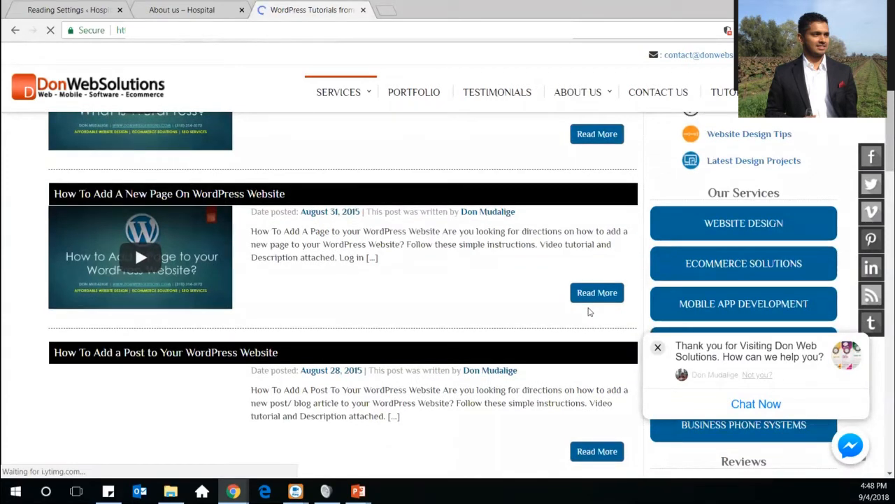
scroll(588, 312, up, 3)
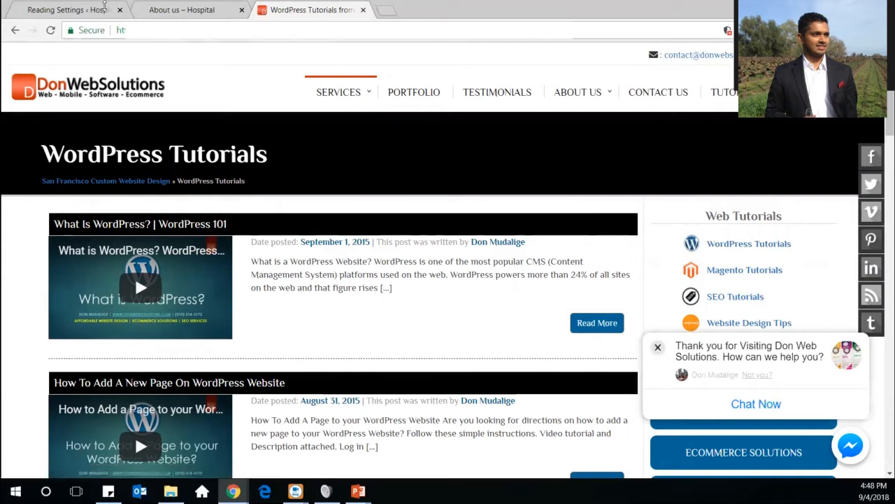
Return to the Hospital admin's Reading Settings browser tab
click(54, 15)
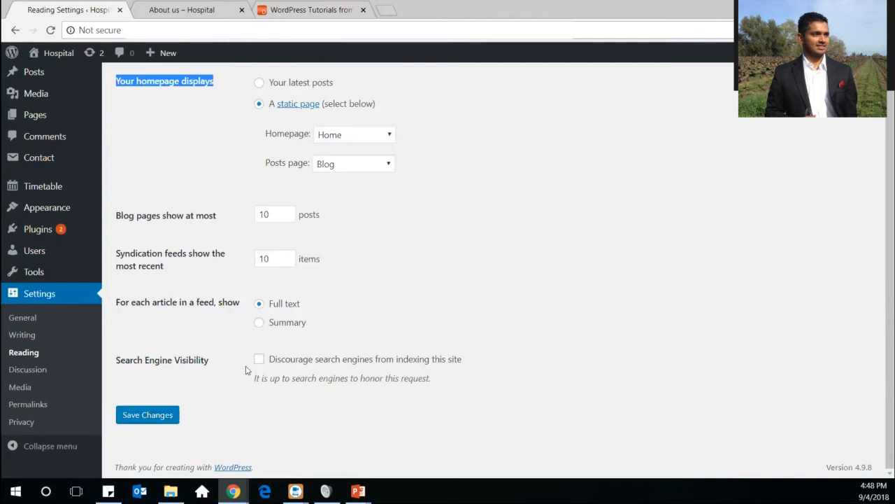
Go to Discussion Settings and review Comment Moderation, holding comments with 2 or more links
click(39, 371)
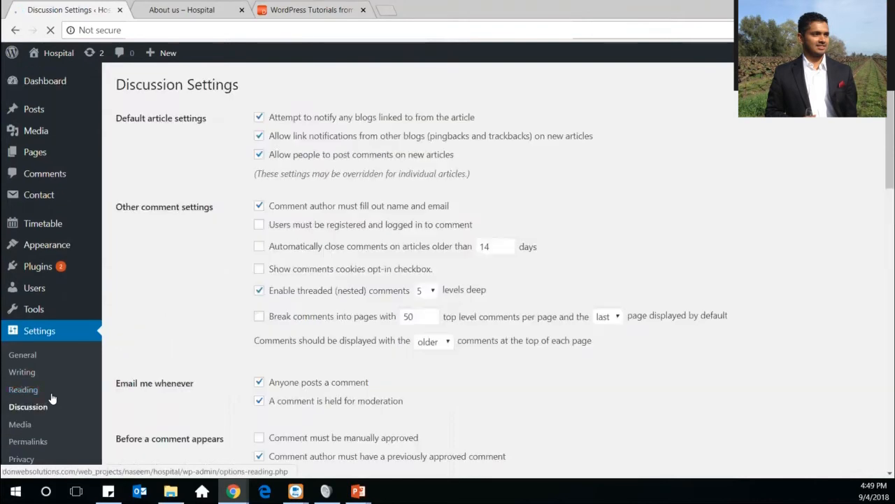
scroll(138, 340, down, 6)
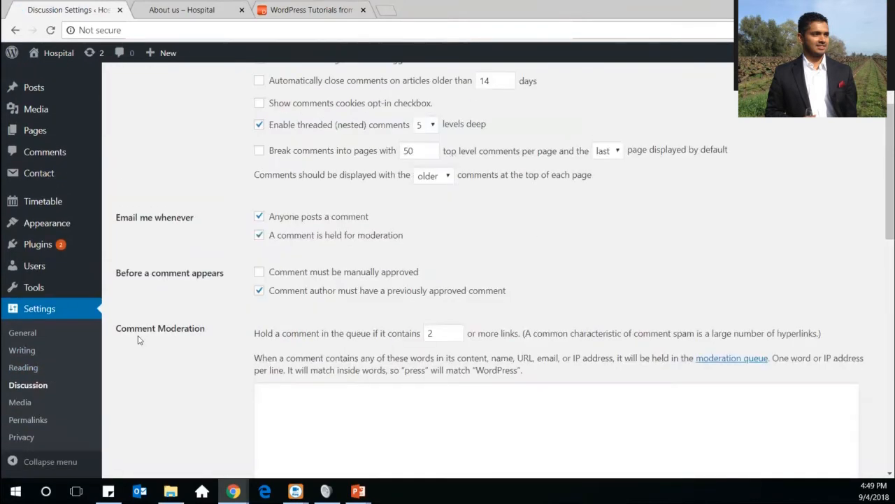
scroll(138, 340, up, 6)
scroll(138, 341, up, 1)
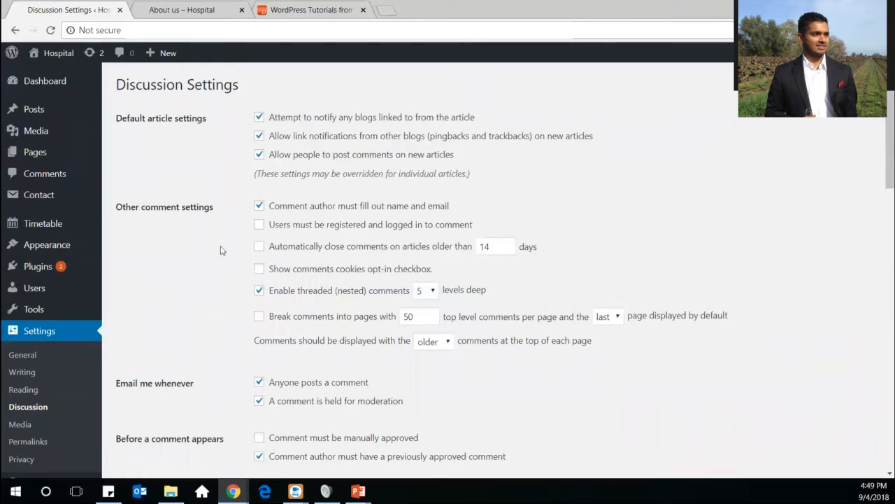
scroll(222, 259, down, 1)
scroll(224, 260, down, 5)
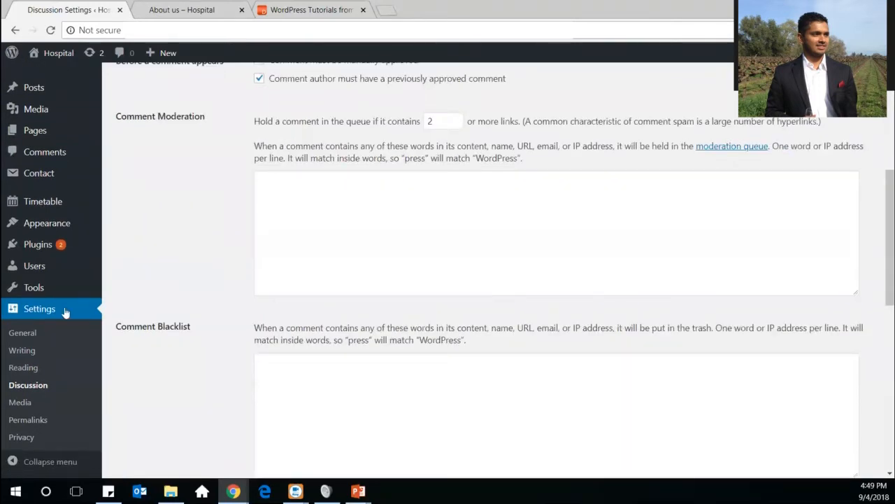
click(19, 407)
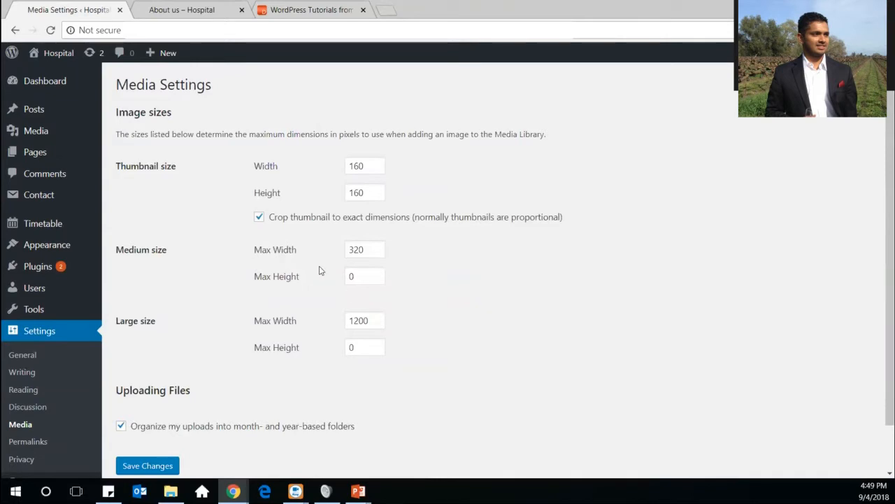
scroll(438, 344, down, 2)
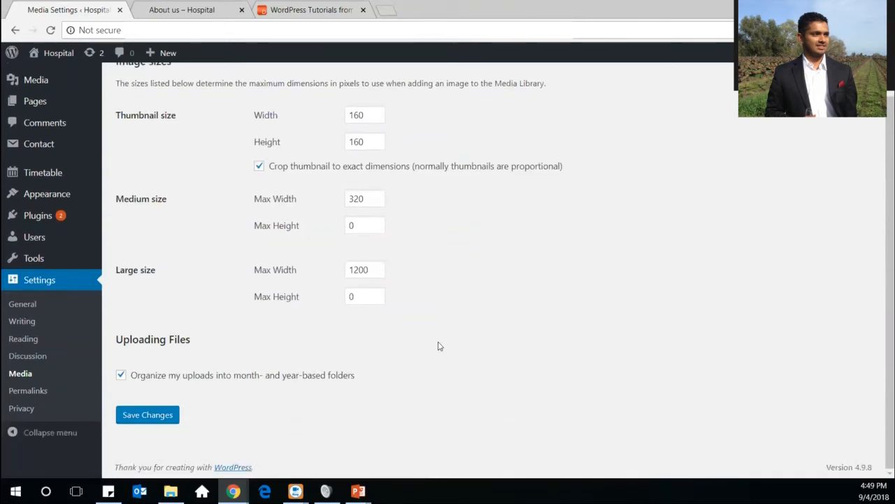
scroll(440, 346, up, 2)
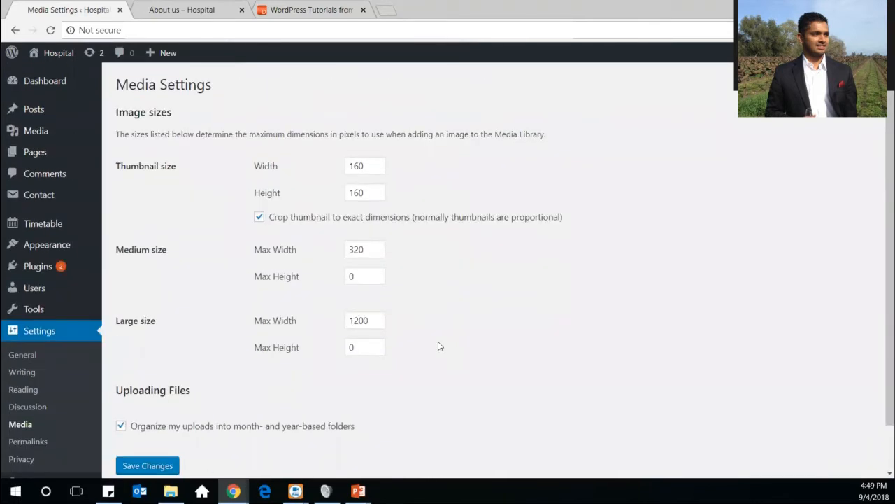
double_click(363, 165)
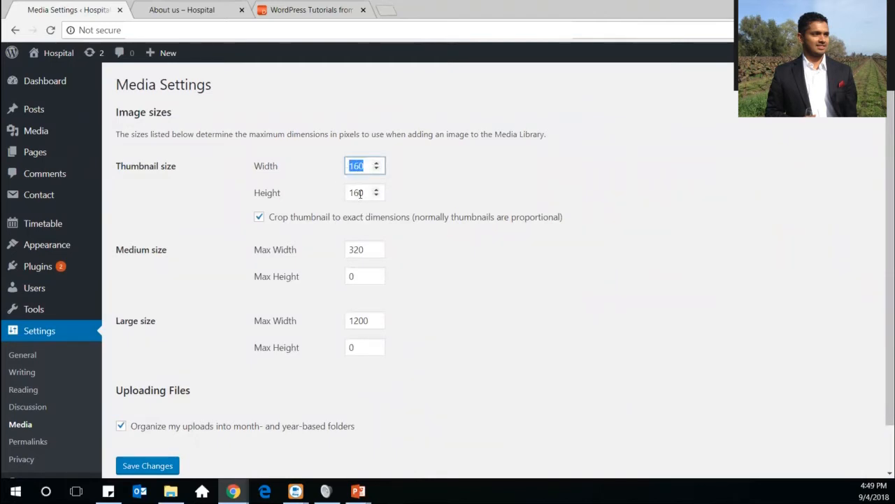
double_click(362, 192)
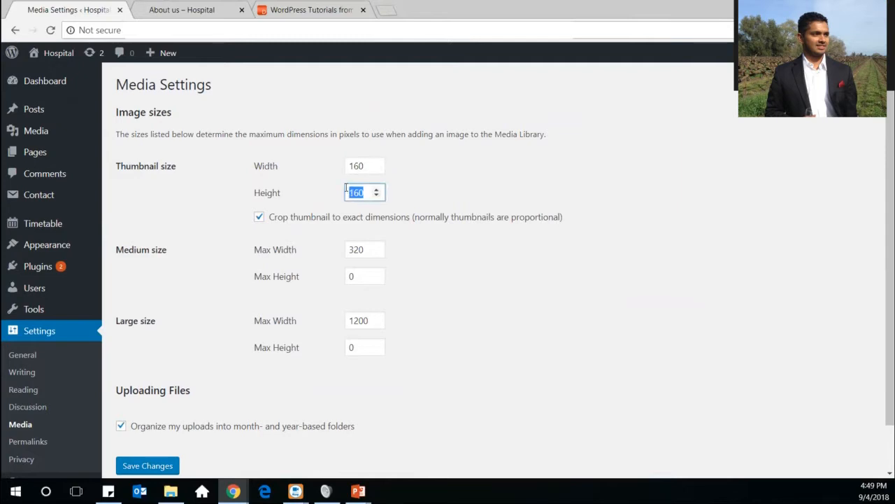
double_click(346, 245)
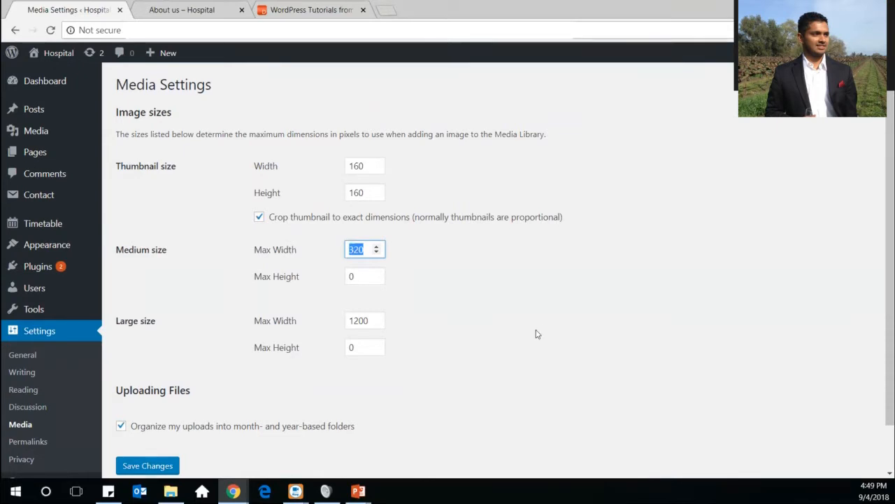
scroll(518, 330, down, 1)
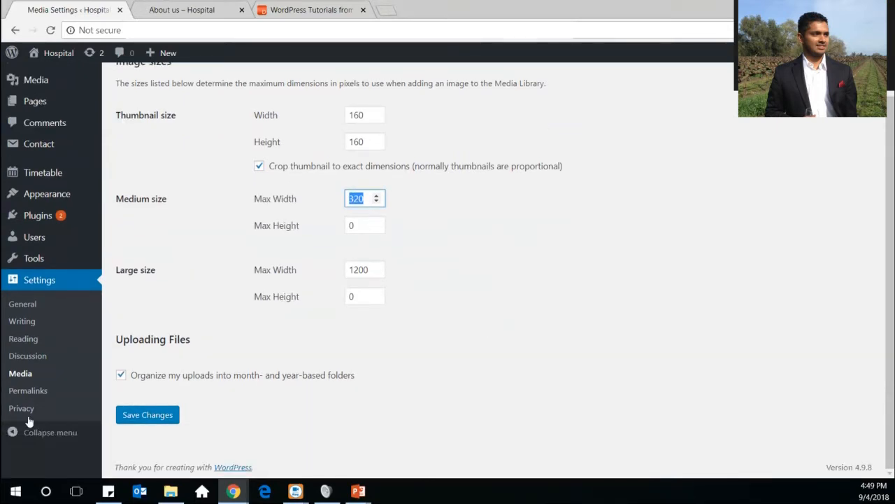
Go to Permalink Settings, where Post name (/%postname%/) is the URL structure
click(28, 392)
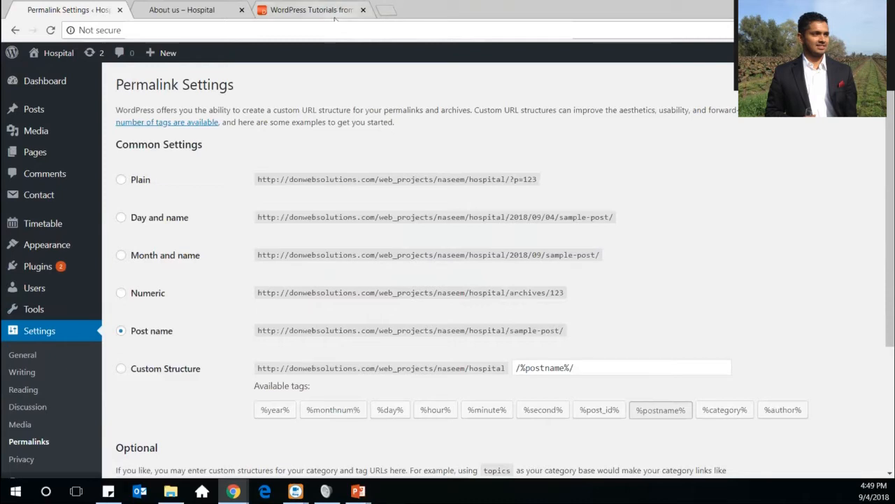
Load the 'What Is WordPress?' tutorial post in the tutorials tab, then return to Permalink Settings
click(334, 12)
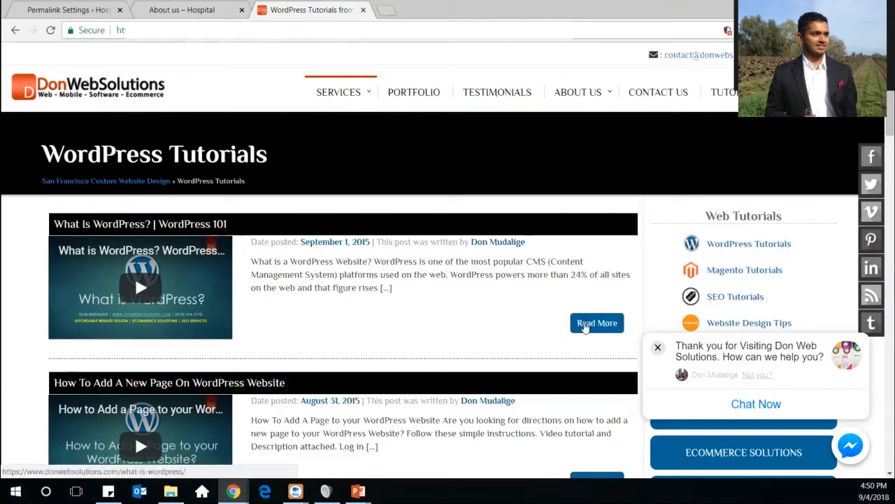
click(585, 326)
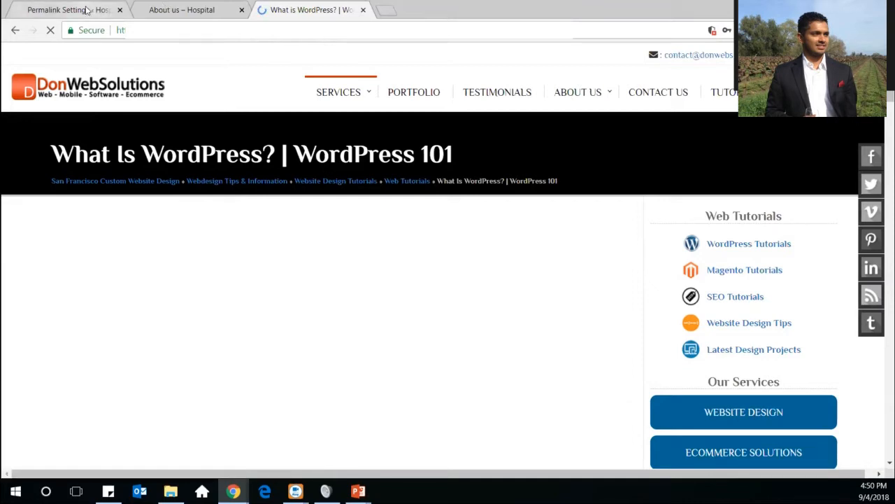
click(86, 10)
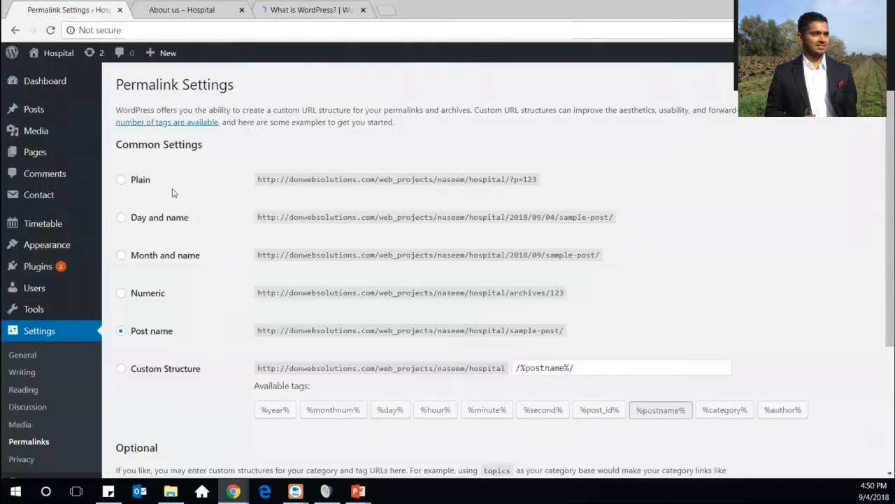
click(137, 181)
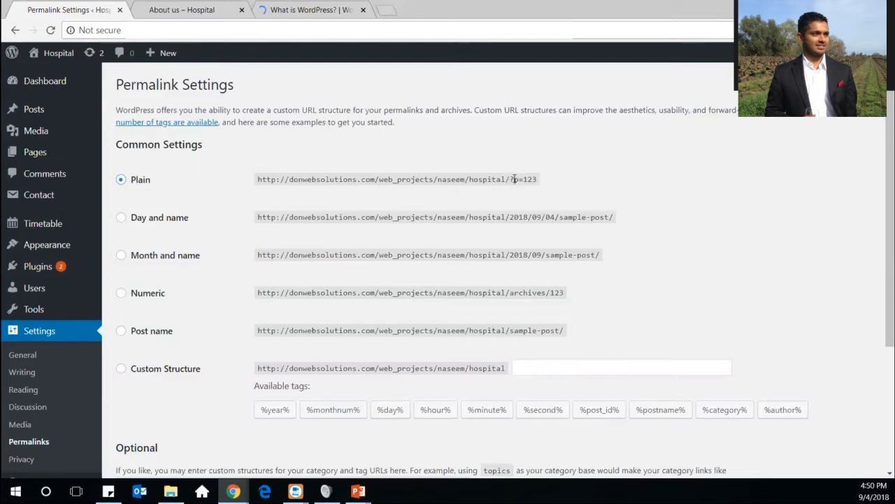
drag(511, 179, 544, 180)
scroll(703, 266, down, 3)
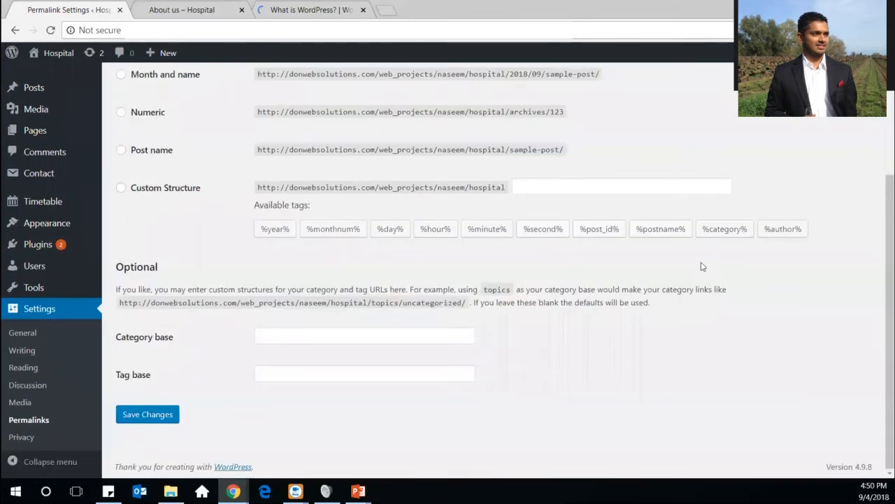
scroll(703, 266, up, 3)
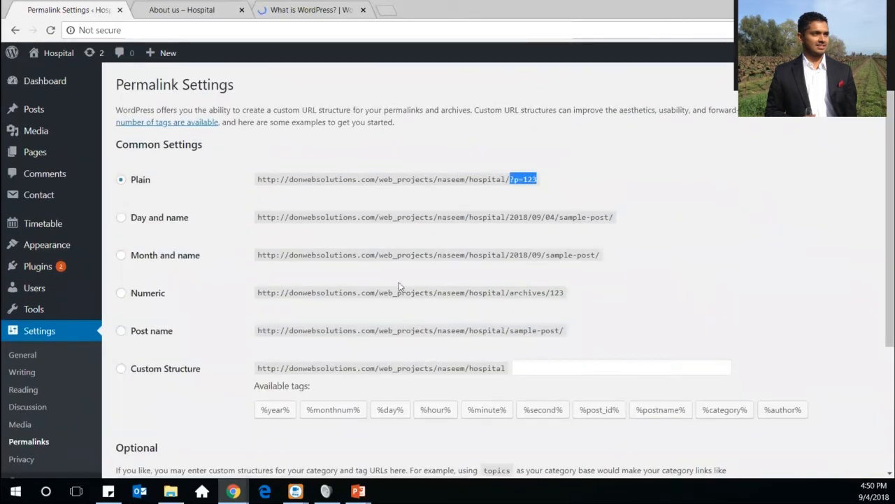
click(121, 333)
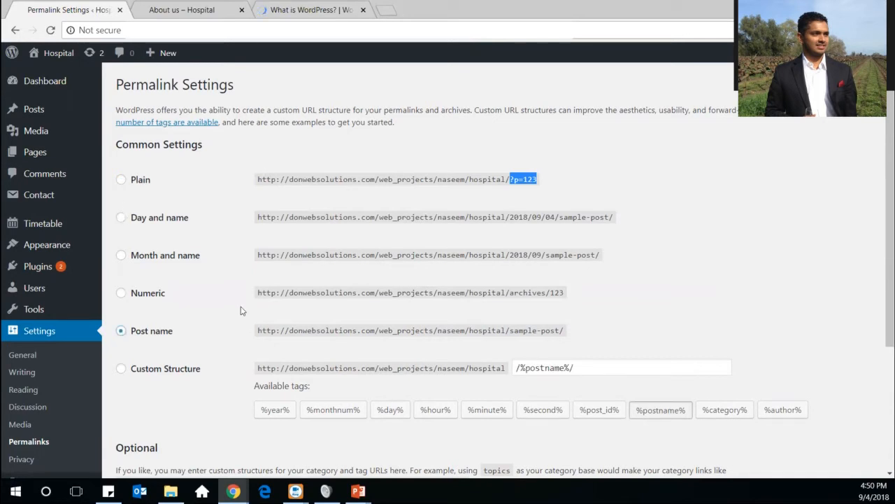
scroll(241, 308, down, 3)
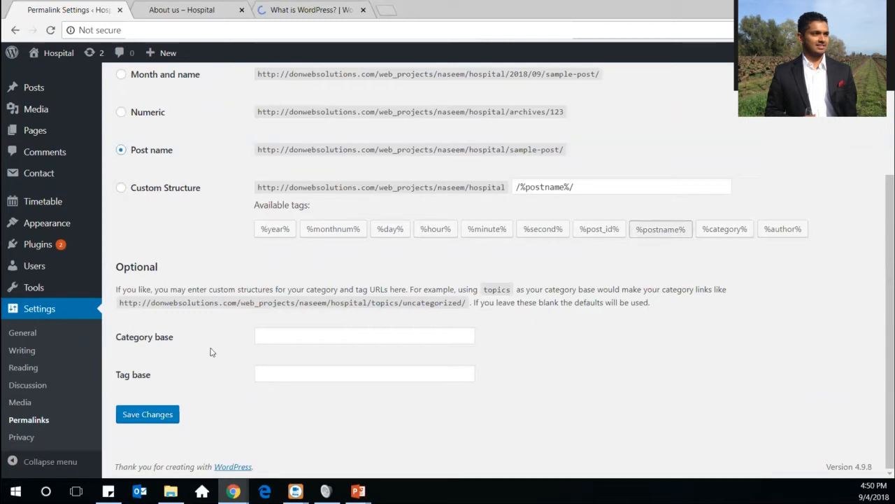
Go to Privacy Settings and browse the policy page list, keeping Privacy Policy (Draft)
click(30, 438)
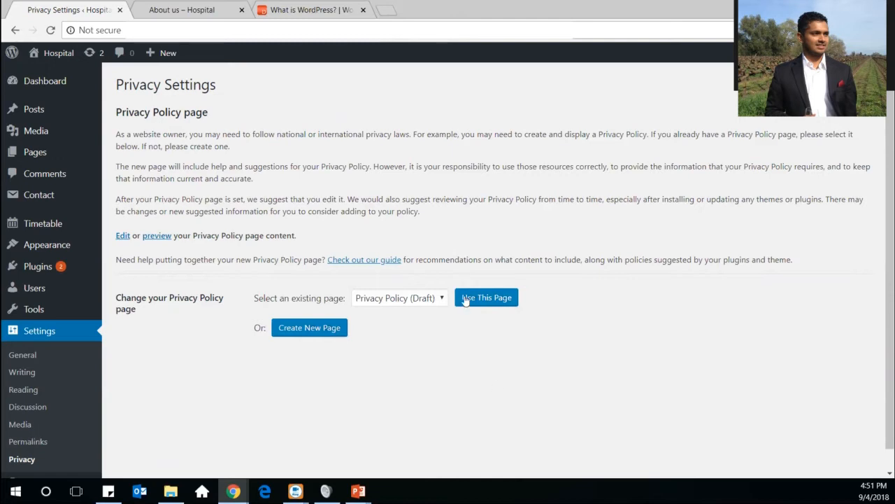
click(443, 299)
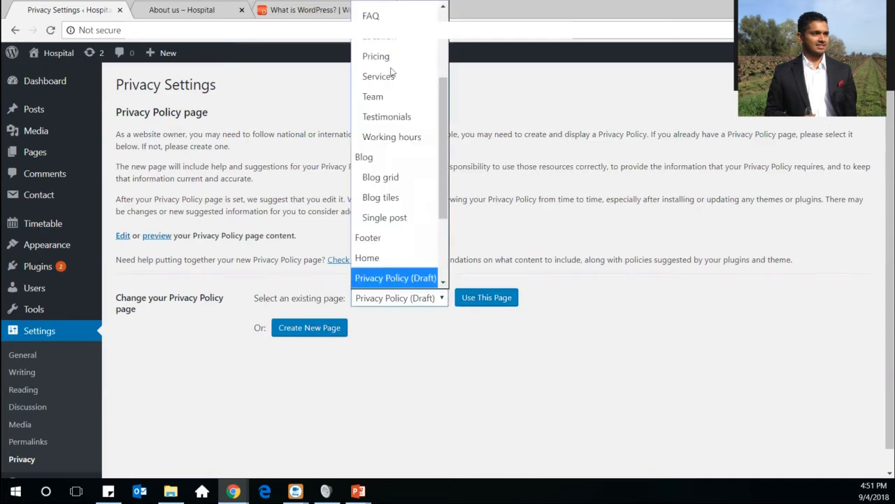
drag(441, 141, 433, 55)
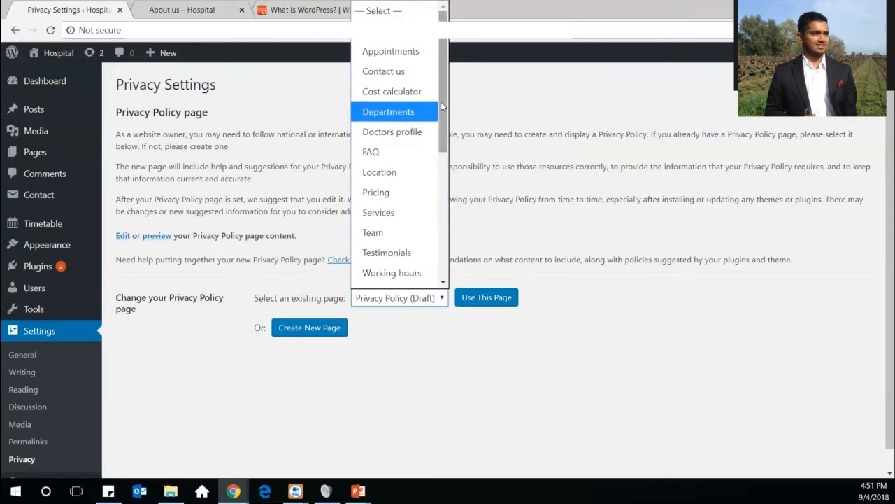
drag(441, 101, 432, 223)
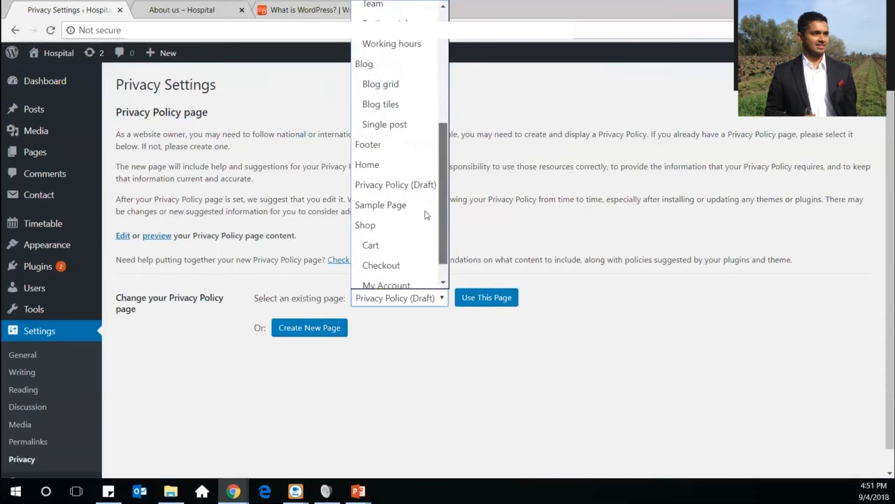
click(398, 186)
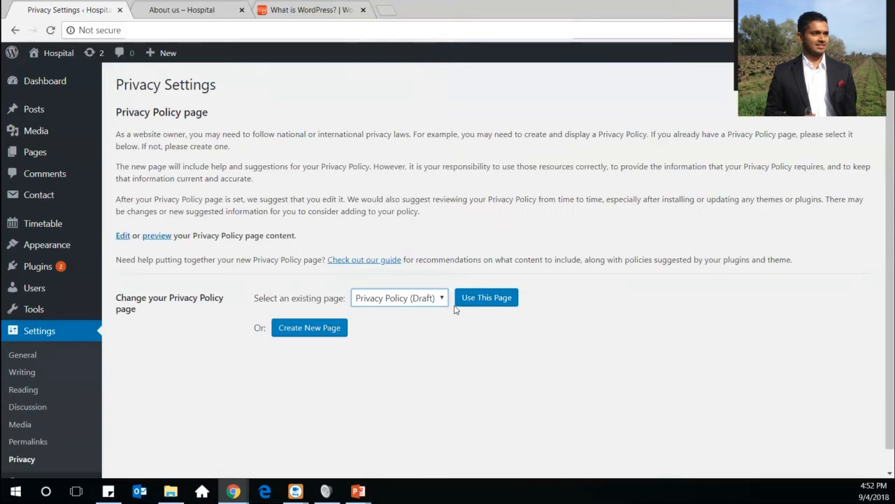
Reopen and close the policy page list unchanged, then start creating a new privacy policy page
click(403, 300)
click(402, 301)
click(293, 333)
scroll(218, 347, down, 2)
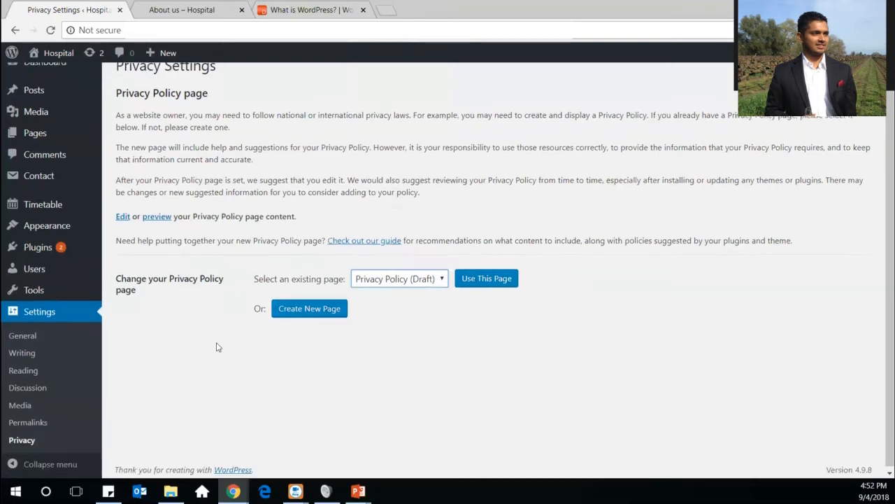
Collapse the admin menu to icons and expand it to full labels, twice
click(15, 464)
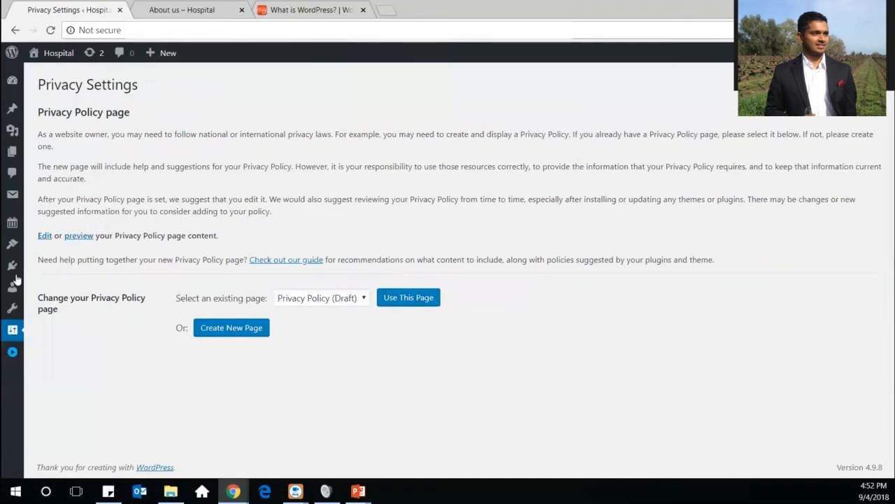
click(12, 354)
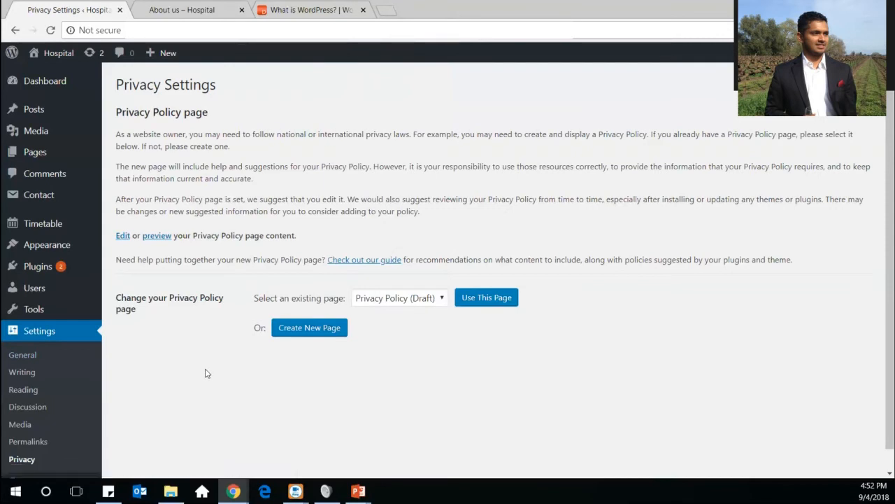
scroll(205, 371, down, 1)
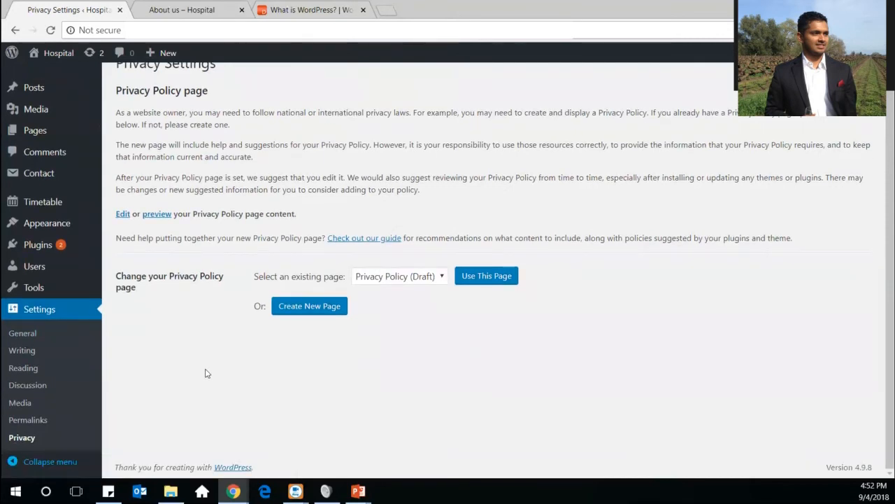
click(33, 461)
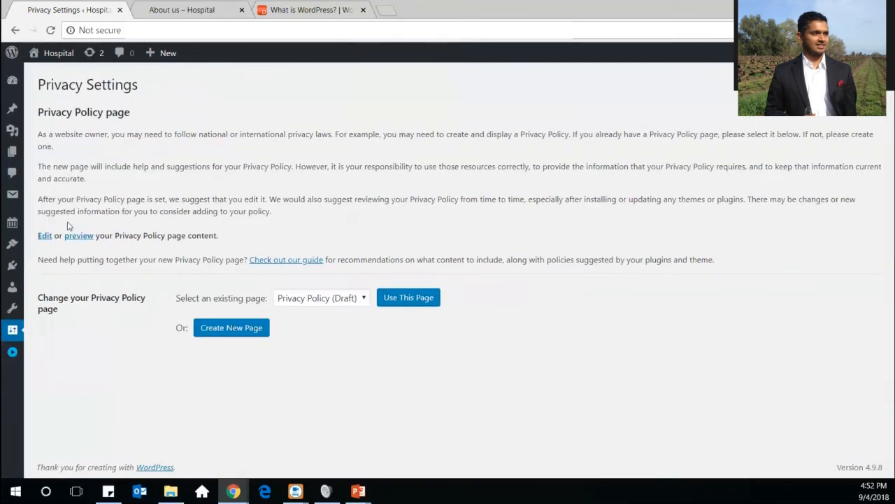
click(12, 355)
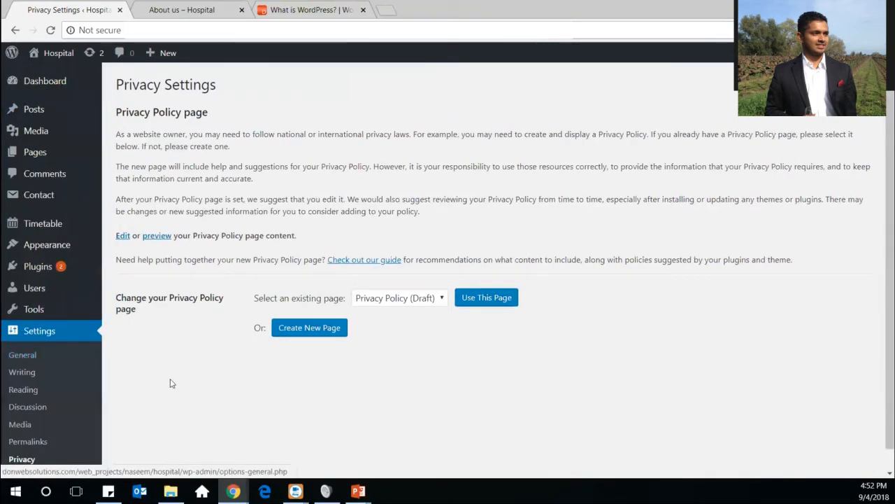
Switch to PowerPoint and show the 'WordPress Dashboard - Complete Overview' title slide full screen
scroll(171, 383, down, 1)
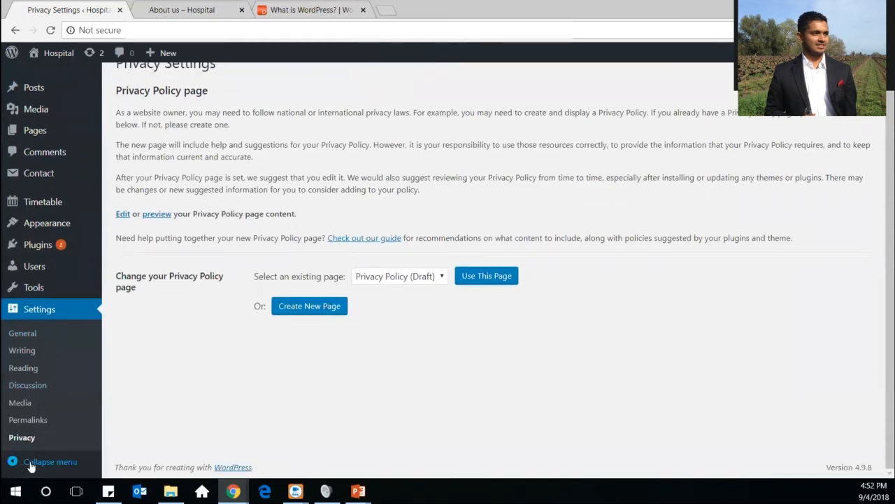
scroll(84, 416, up, 1)
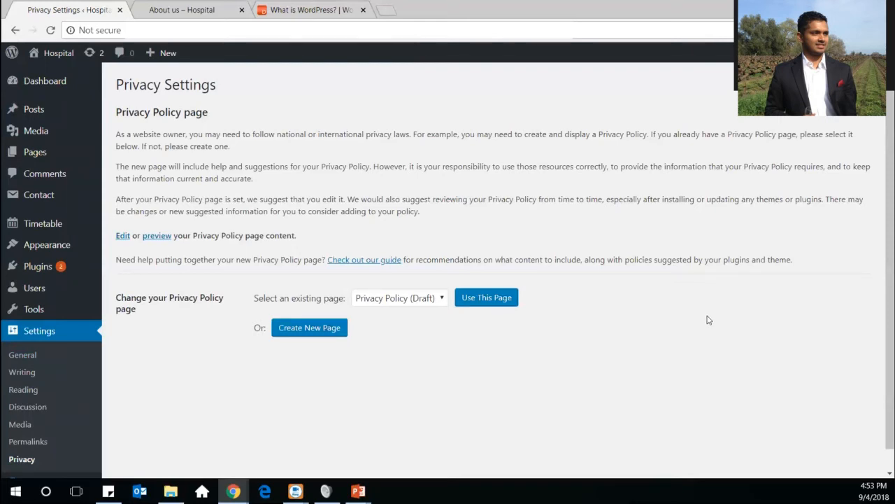
key(alt+Tab)
click(610, 455)
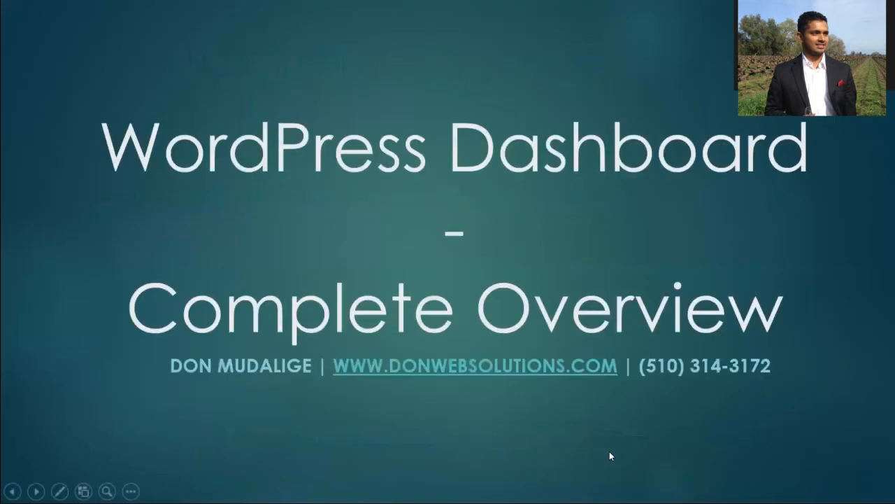